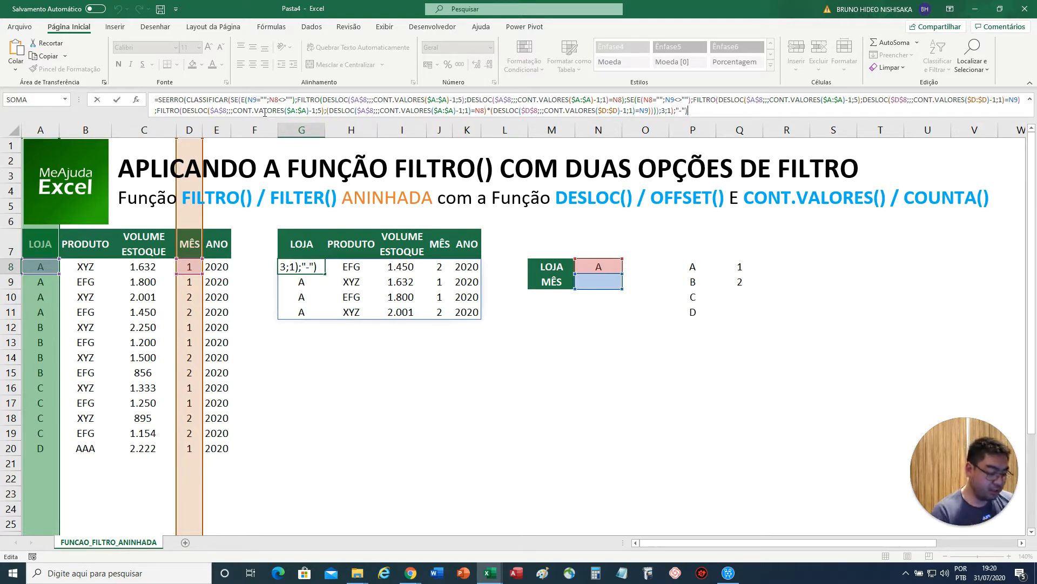
Examine the nested FILTRO formula in G8, including its first condition and DESLOC range, without changing it.
key("ctrl+Return")
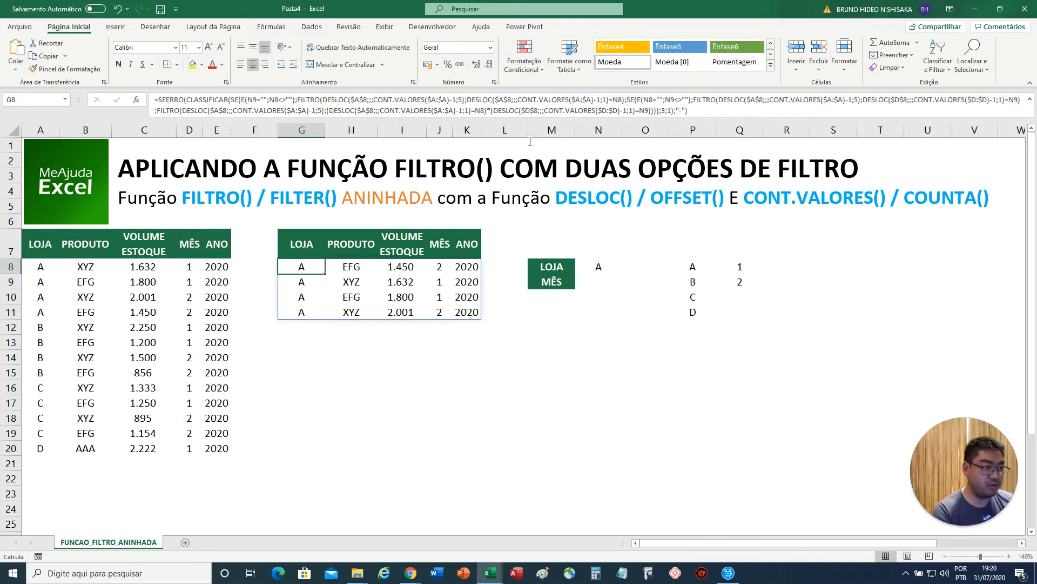
left_click(704, 115)
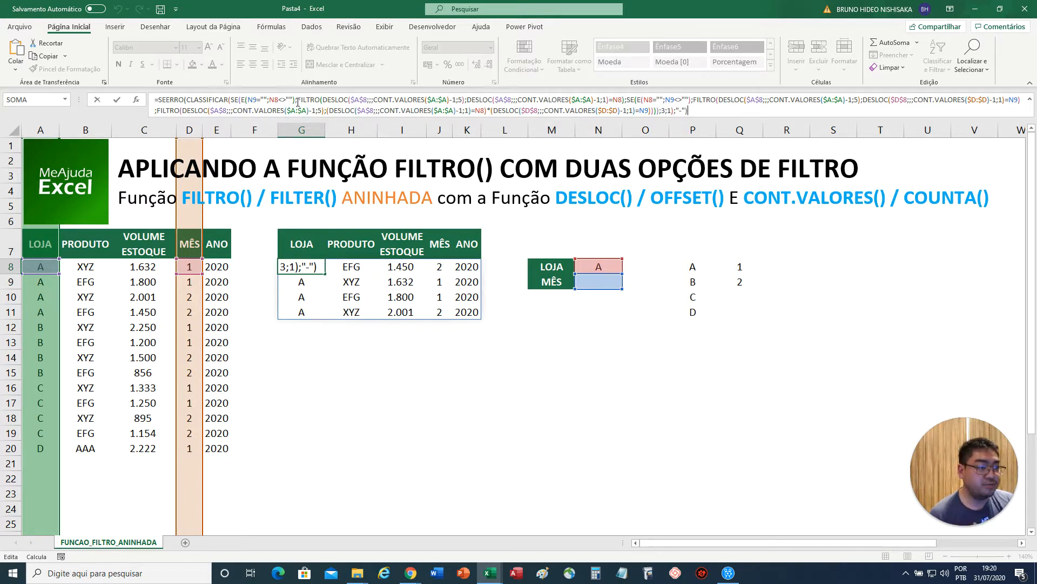
left_click_drag(298, 101, 230, 101)
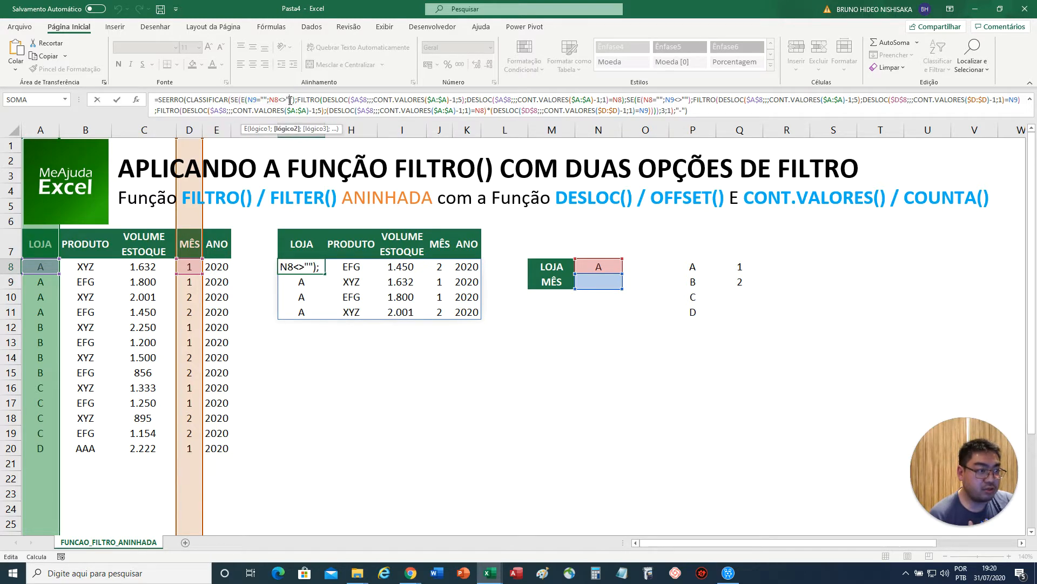
double_click(305, 266)
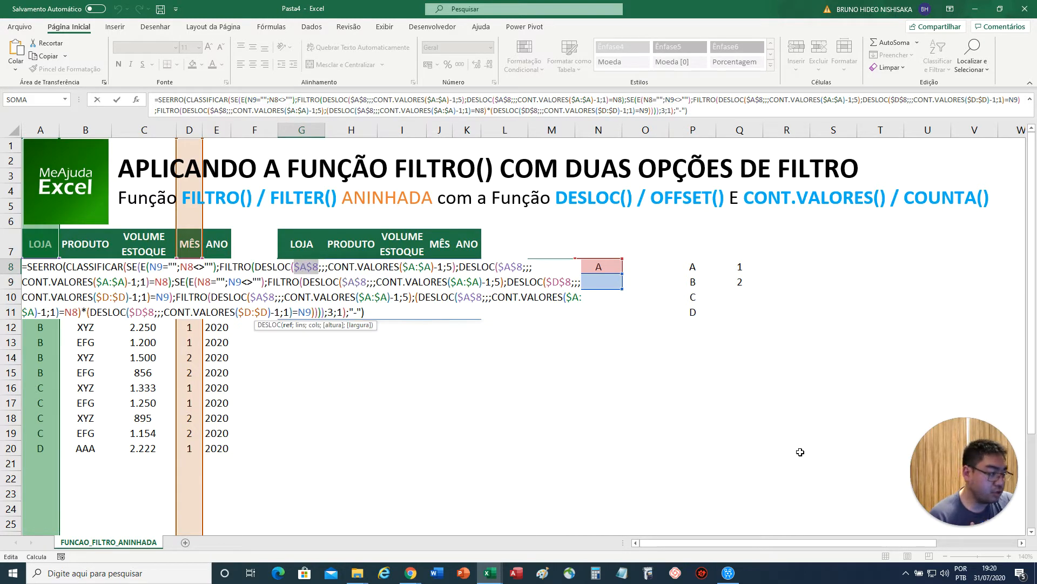
left_click(600, 391)
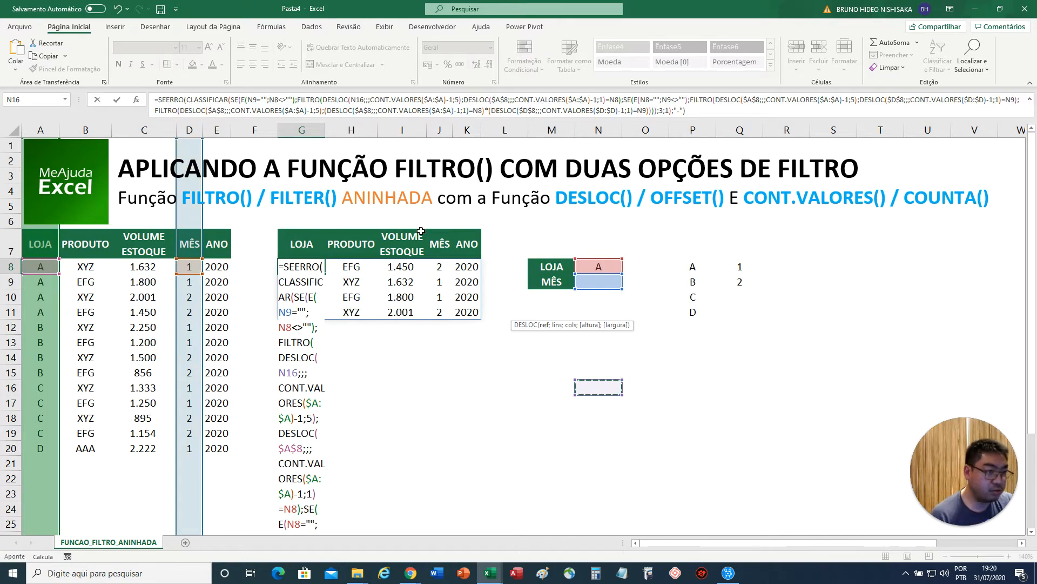
key("Escape")
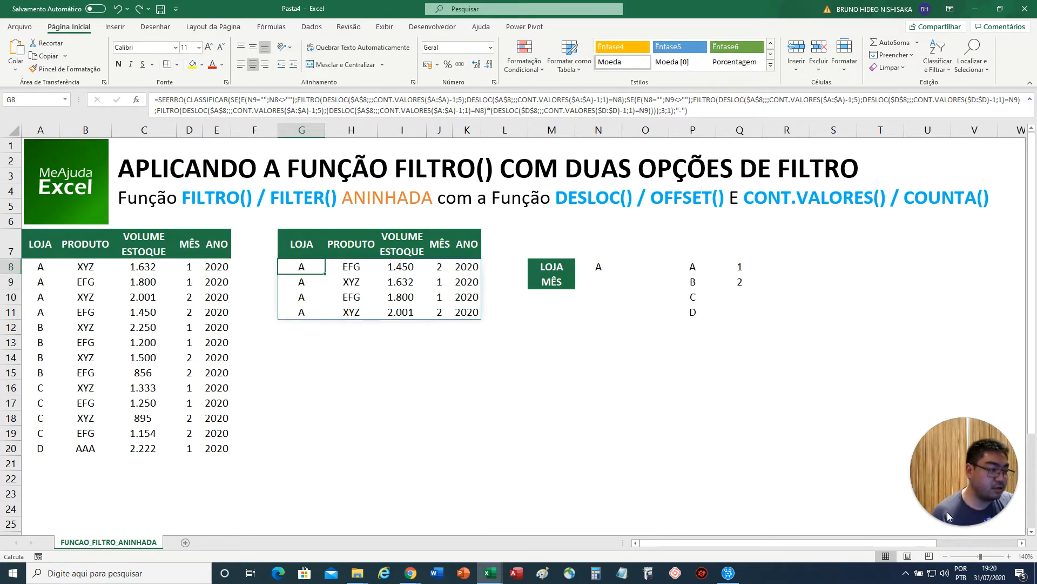
Enlarge the sheet to 180% and review the SE(E(N9="";N8<>"") test inside G8's formula.
left_click(1009, 556)
left_click(1009, 556)
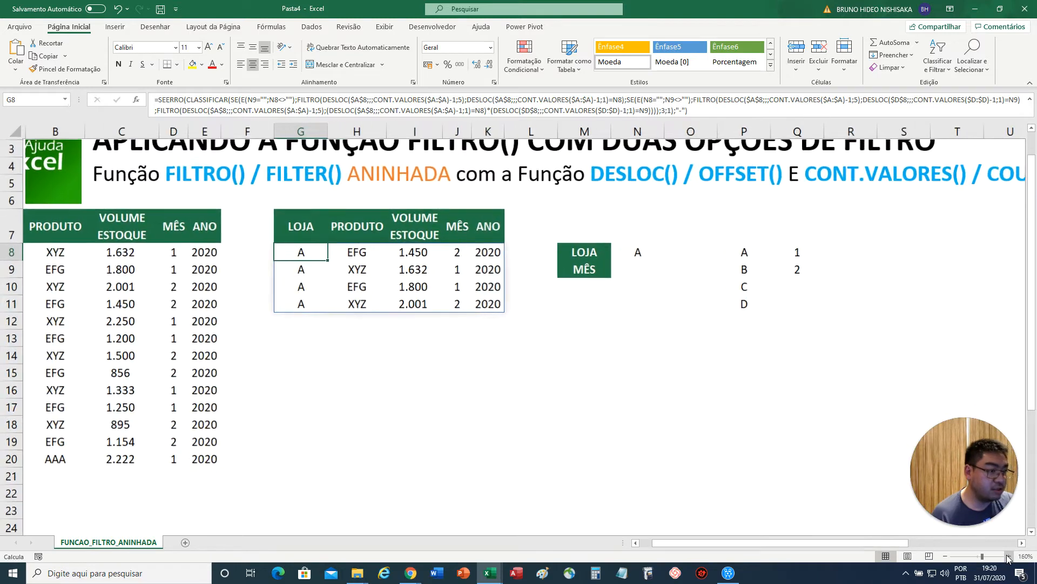
left_click(1009, 556)
left_click(1009, 556)
left_click_drag(858, 544, 770, 547)
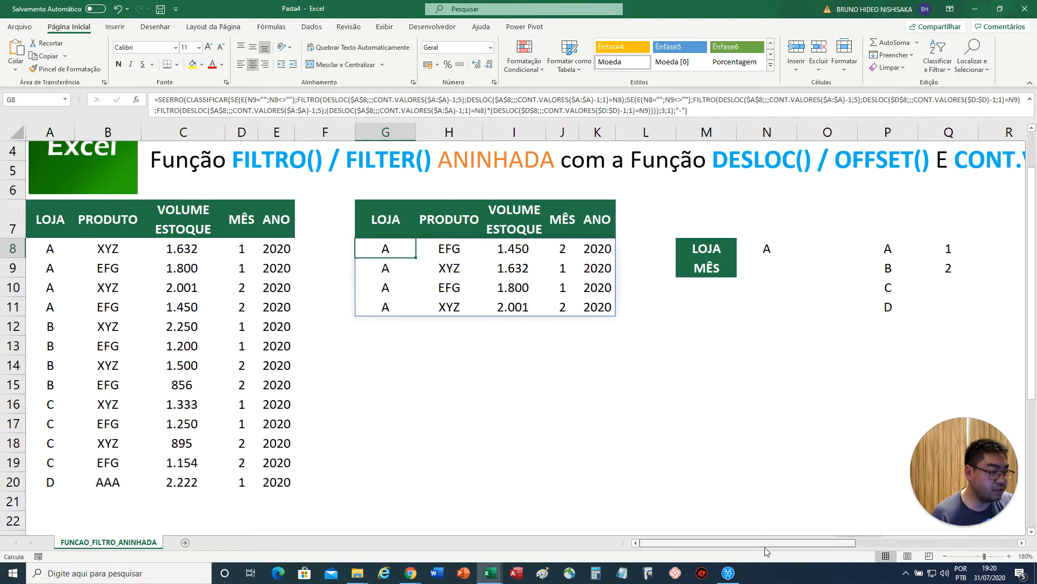
scroll(494, 423, "up", 1)
double_click(388, 309)
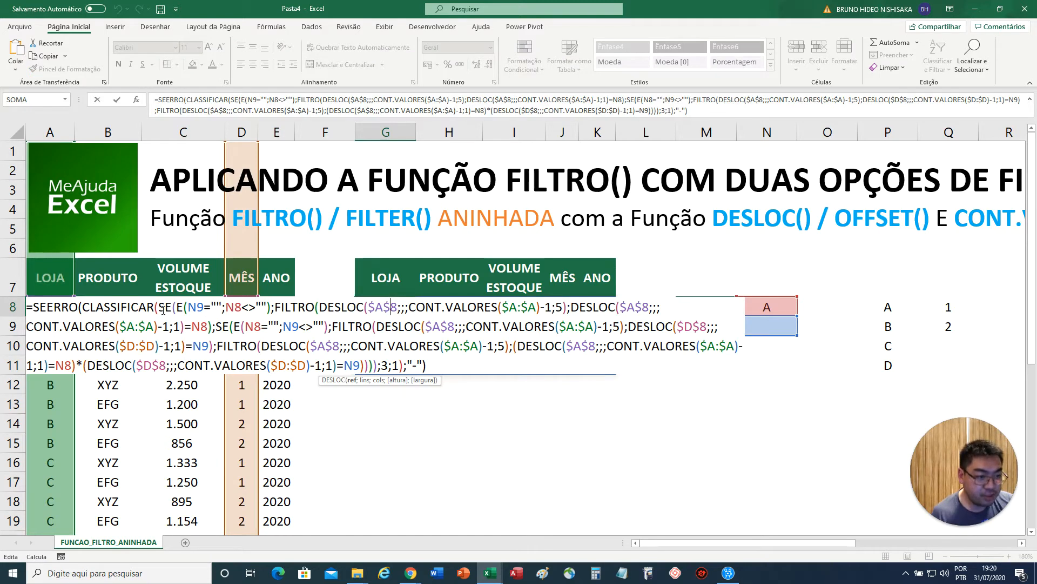
left_click_drag(158, 308, 270, 309)
key("Return")
Set the MÊS filter in N9 to 1 from its list of allowed values.
left_click(766, 309)
left_click(765, 328)
left_click(803, 330)
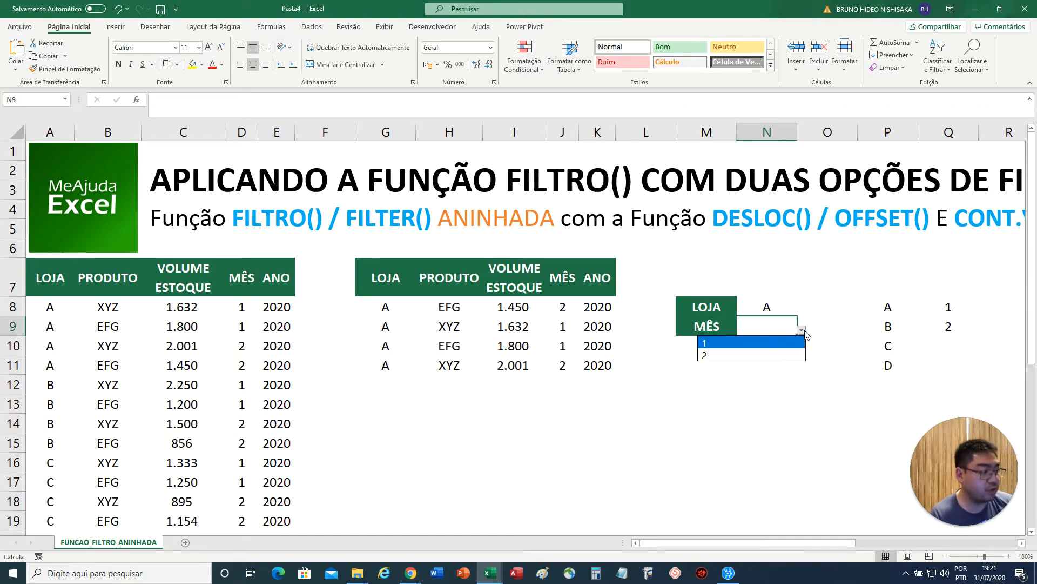
left_click(766, 327)
left_click(766, 309)
left_click(764, 325)
left_click(801, 330)
left_click(778, 345)
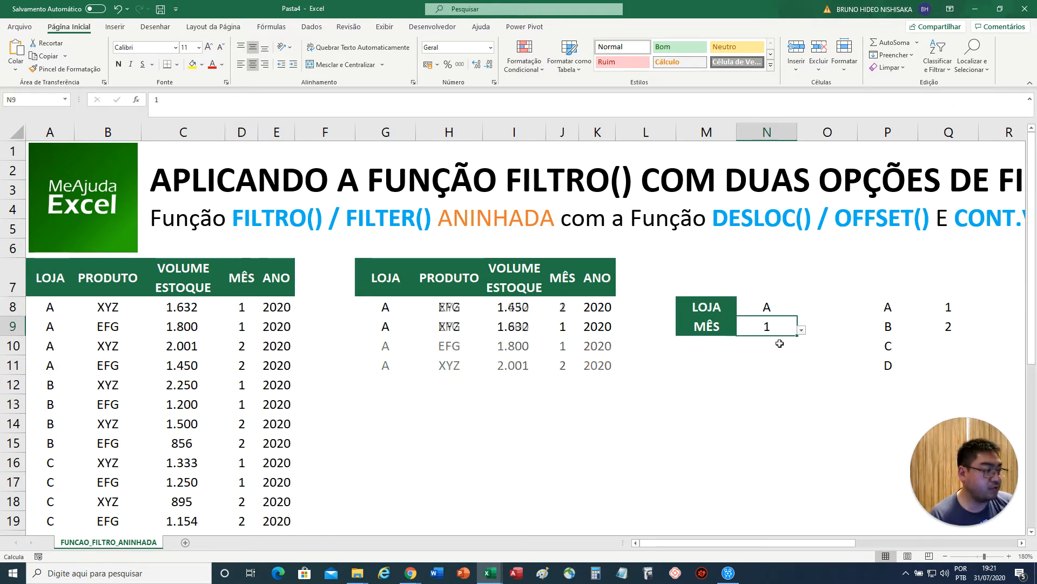
Examine the helper lists in columns P and Q and the CLASSIFICAR, ÚNICO and DESLOC formula in P8.
left_click(882, 309)
left_click(893, 340)
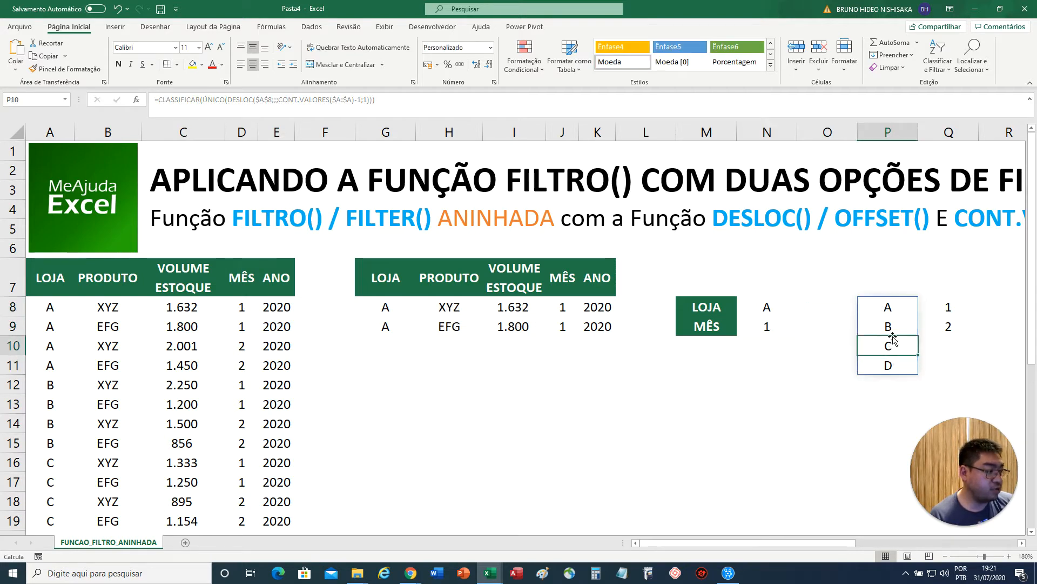
left_click(947, 306)
left_click(946, 325)
left_click(872, 306)
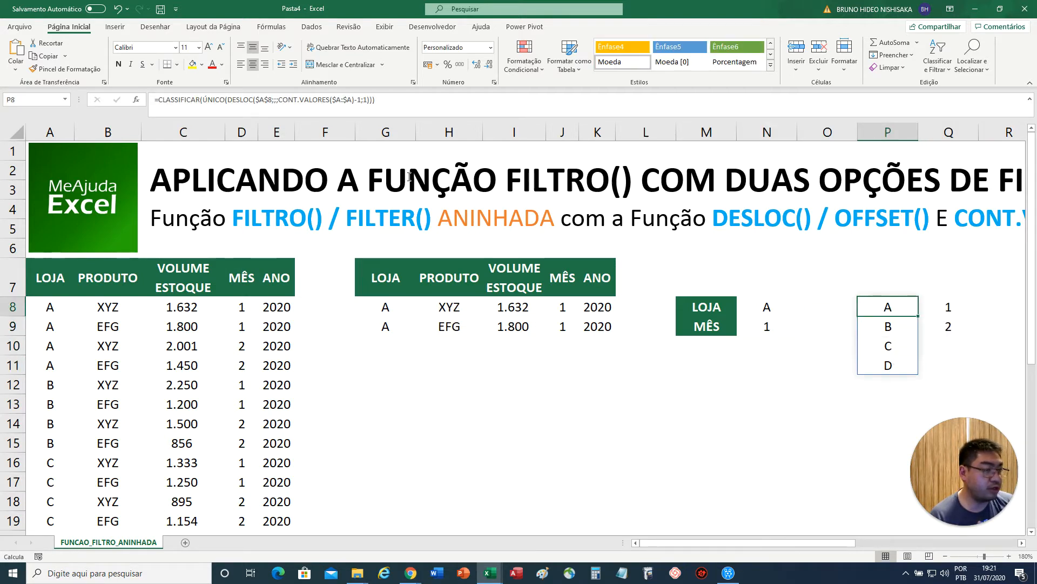
left_click(330, 114)
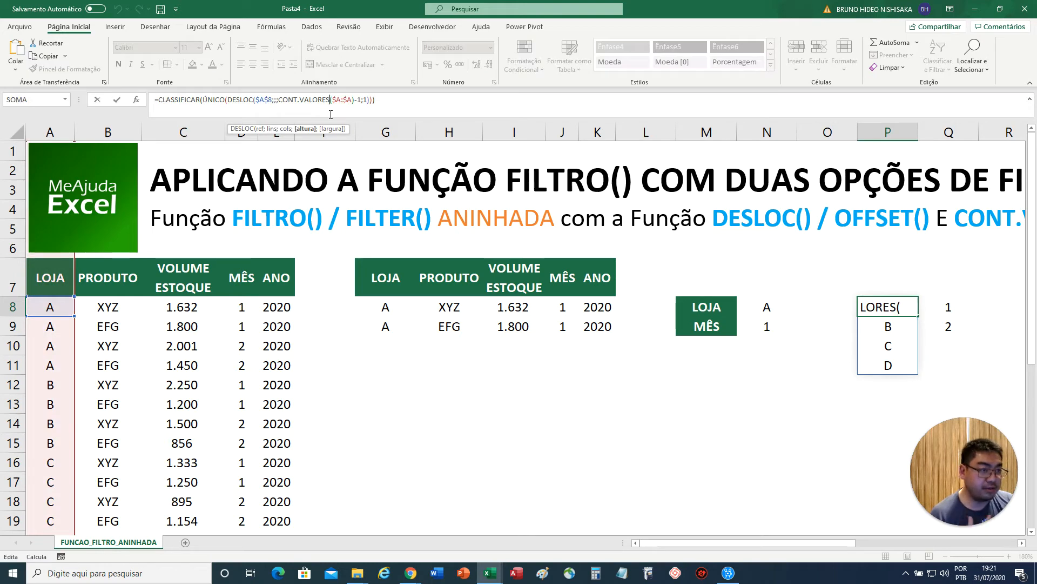
left_click(241, 100)
left_click(329, 100)
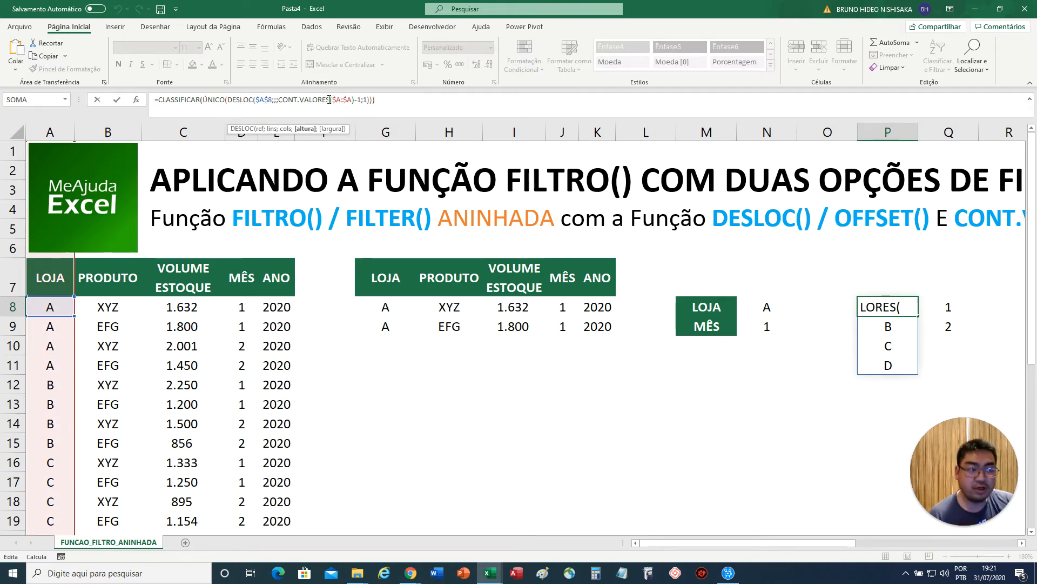
Copy the DESLOC part of P8's formula and enter it in M13 as =DESLOC($A$8;;;CONT.VALORES($A:$A)-1;1).
left_click_drag(228, 100, 366, 100)
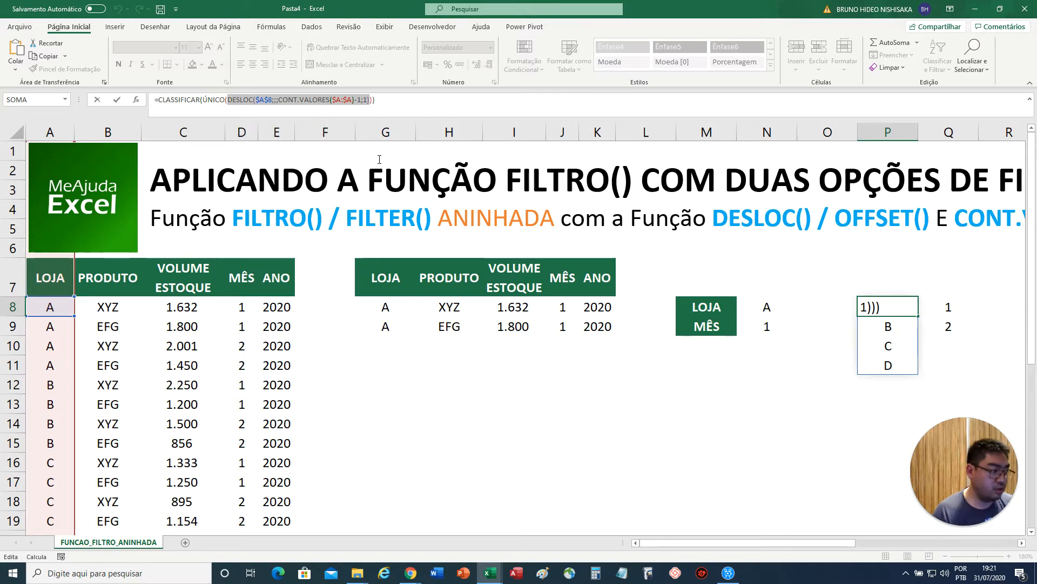
key("Return")
left_click(708, 410)
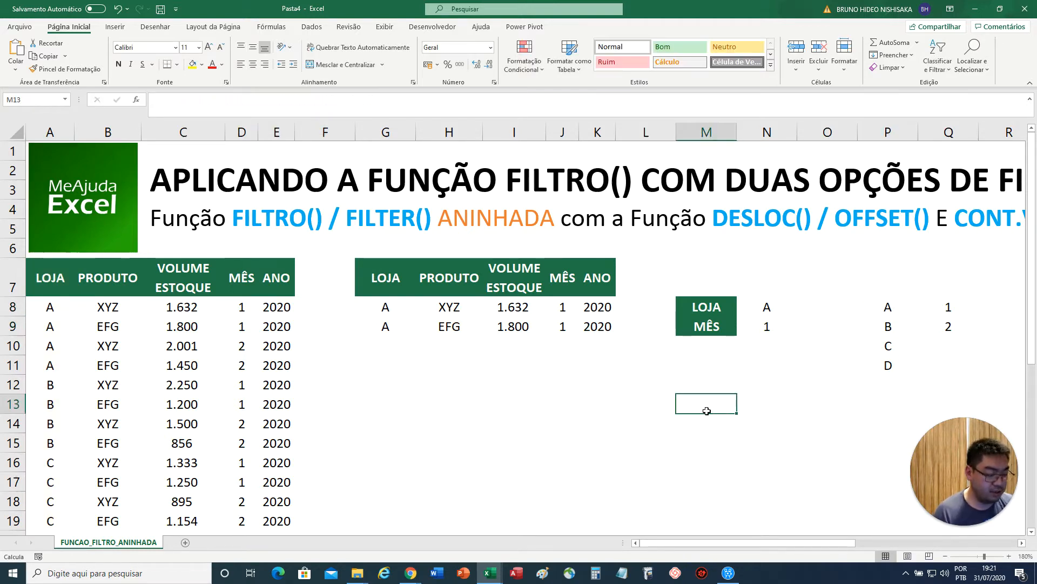
type("=")
type("DESLOC($A$8;;;CONT.VALORES($A:$A)-1;1)")
key("ctrl+Return")
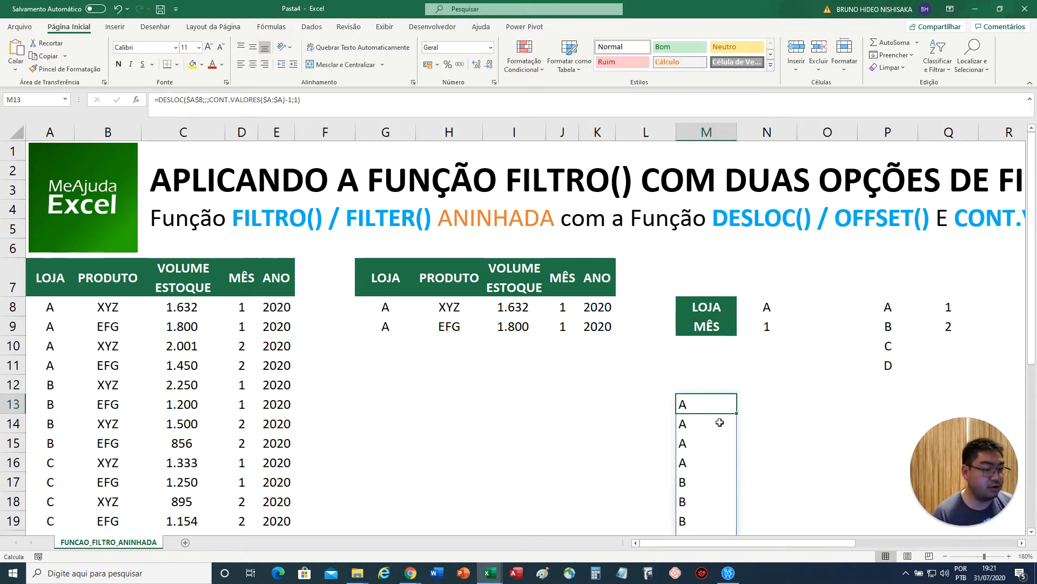
Compare the list produced by the DESLOC formula in M13 with the source table's LOJA column, A8:A20.
scroll(711, 421, "down", 3)
scroll(270, 327, "up", 1)
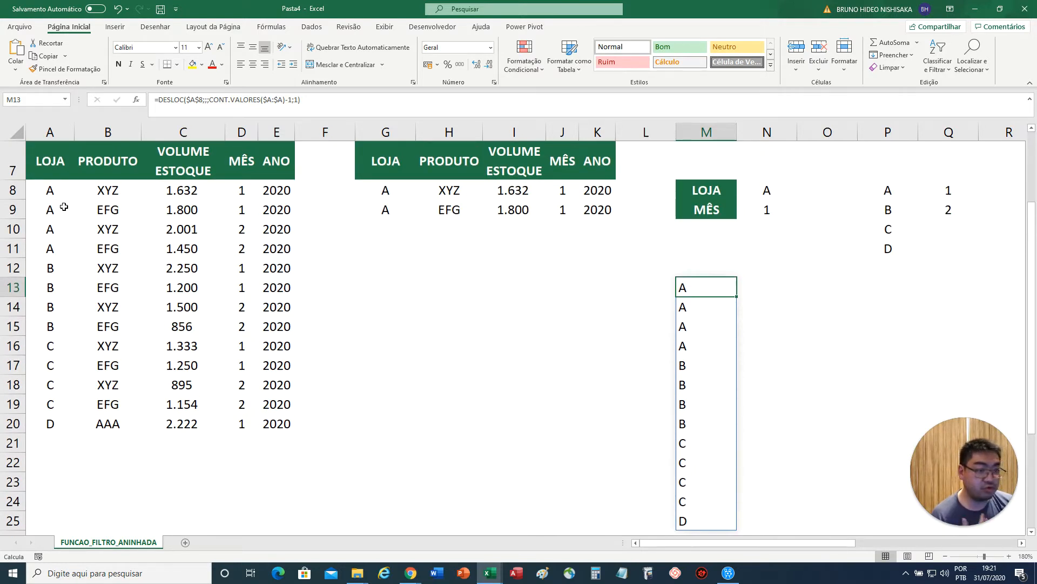
left_click_drag(54, 192, 57, 425)
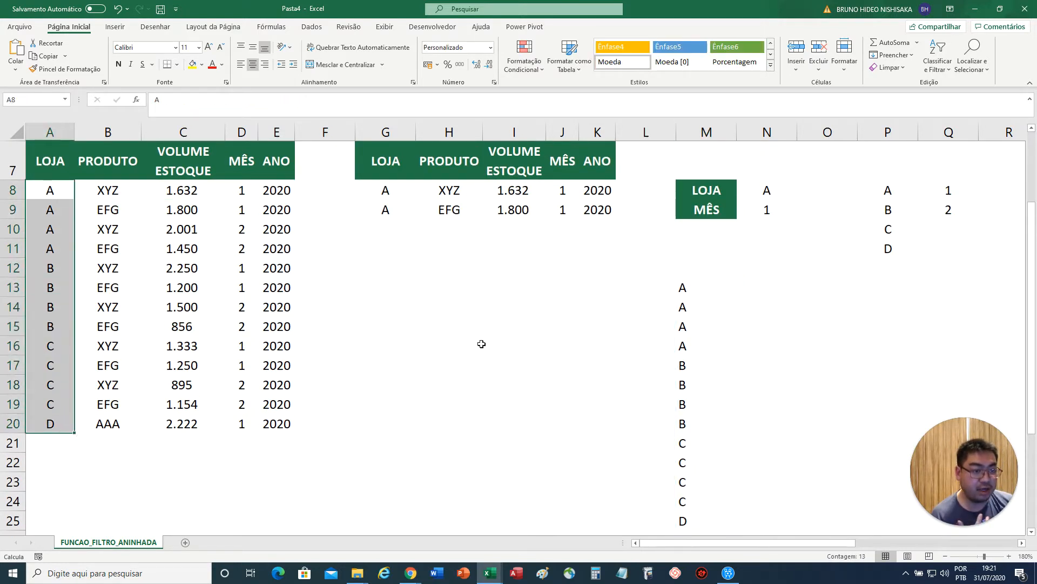
left_click(606, 330)
left_click(686, 290)
scroll(685, 308, "down", 2)
scroll(686, 310, "up", 2)
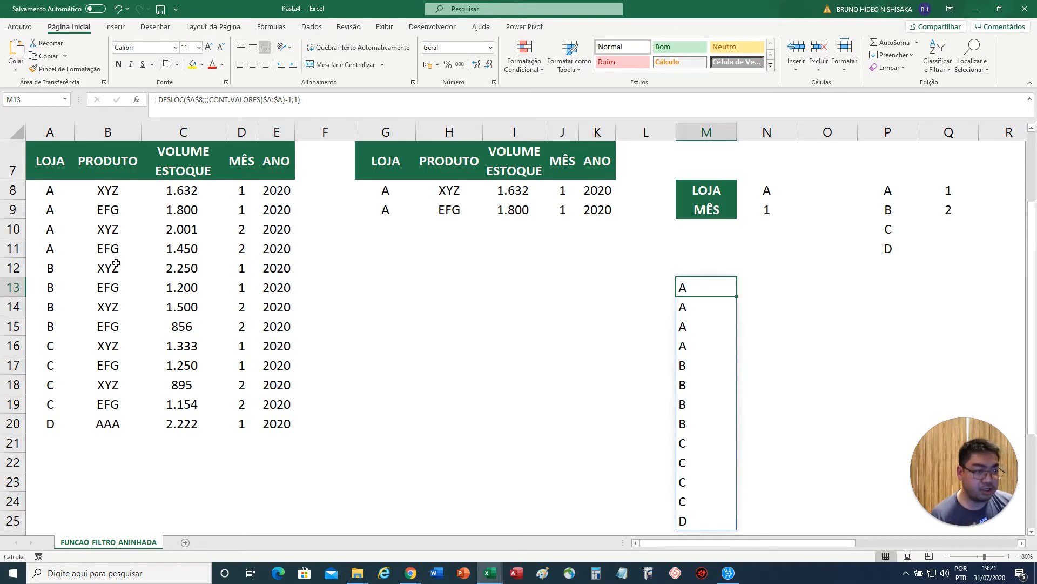
left_click(109, 230)
left_click(105, 214)
left_click(232, 213)
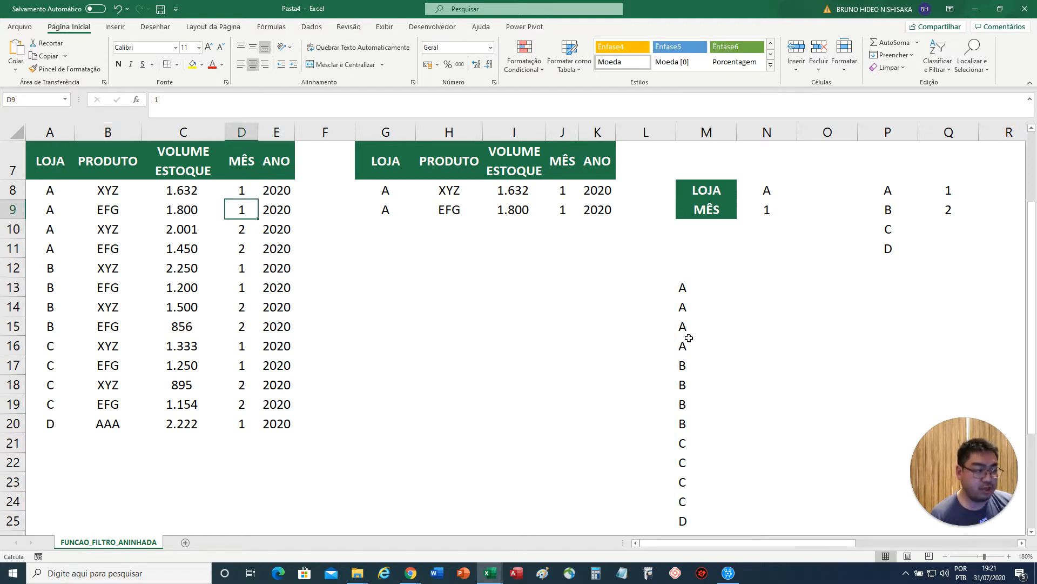
Compare the unique store list in P8 with the full list in M13, and inspect the CLASSIFICAR function in P8's formula.
left_click(670, 327)
left_click(877, 185)
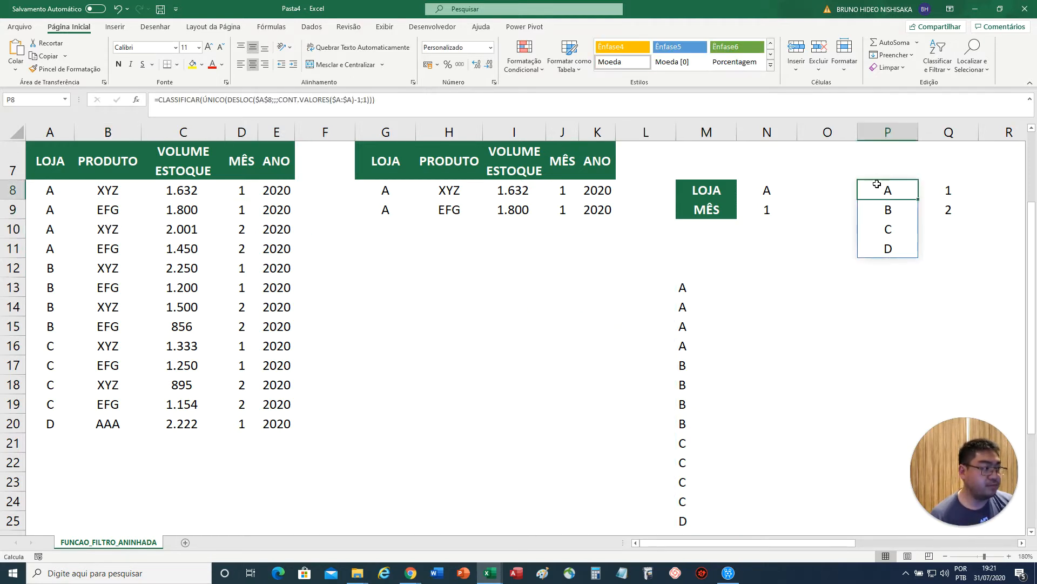
left_click(692, 288)
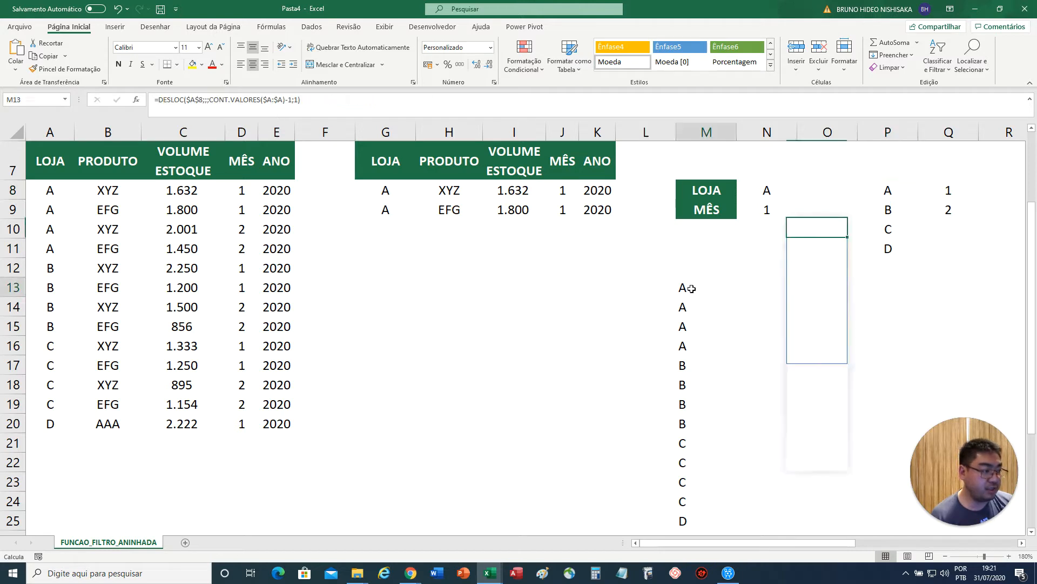
left_click(887, 193)
scroll(874, 249, "down", 1)
scroll(874, 248, "up", 1)
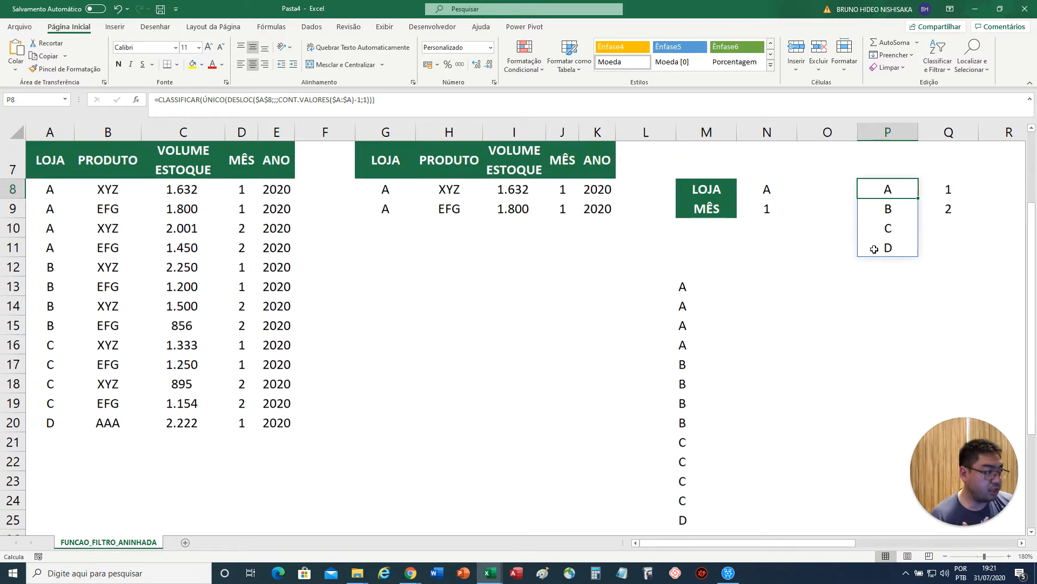
left_click(679, 280)
scroll(693, 337, "down", 1)
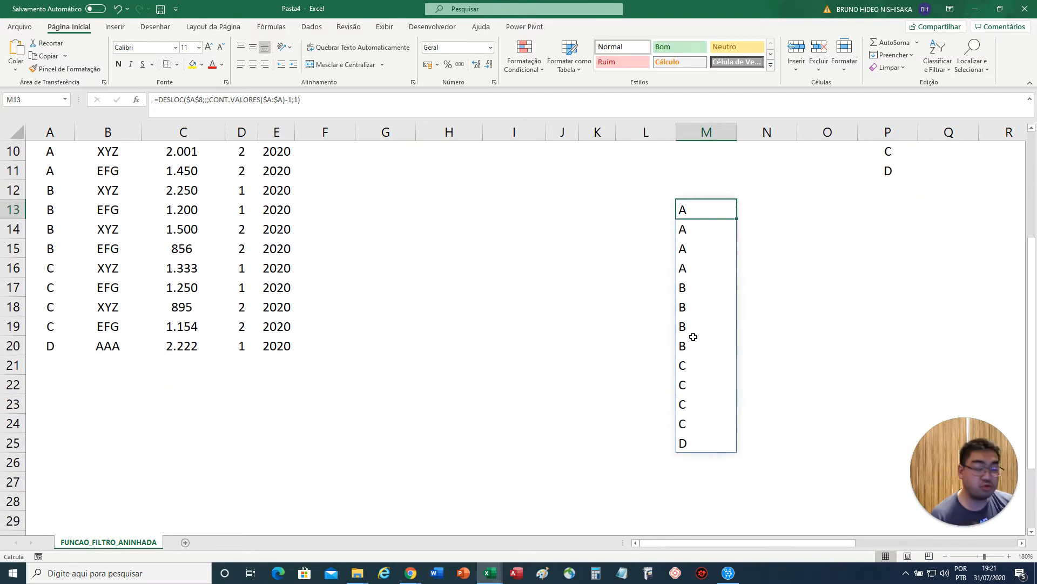
scroll(691, 336, "up", 2)
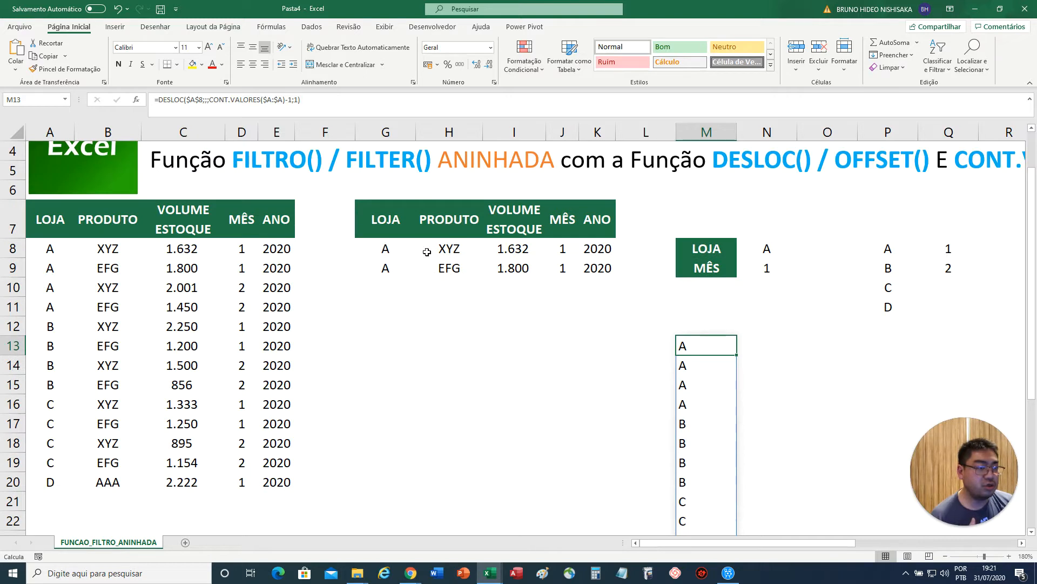
left_click(890, 248)
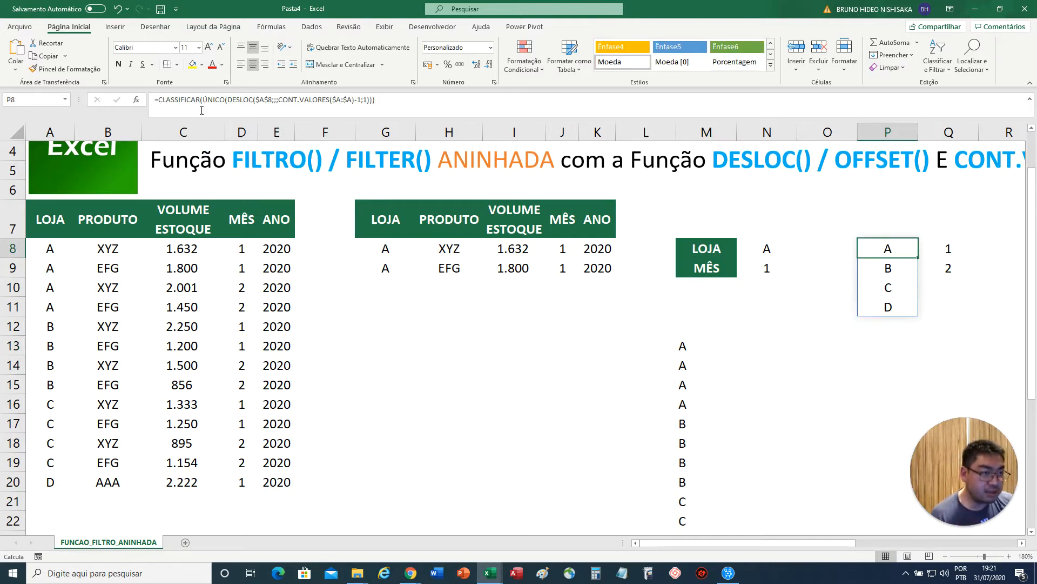
double_click(186, 106)
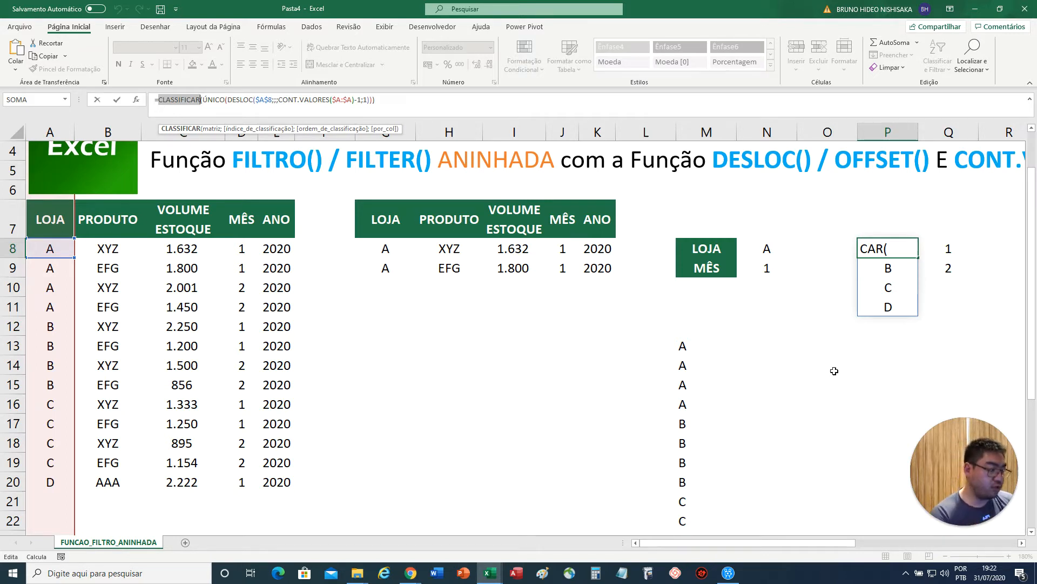
key("Escape")
Delete the test DESLOC formula and its list starting at M13.
left_click(682, 352)
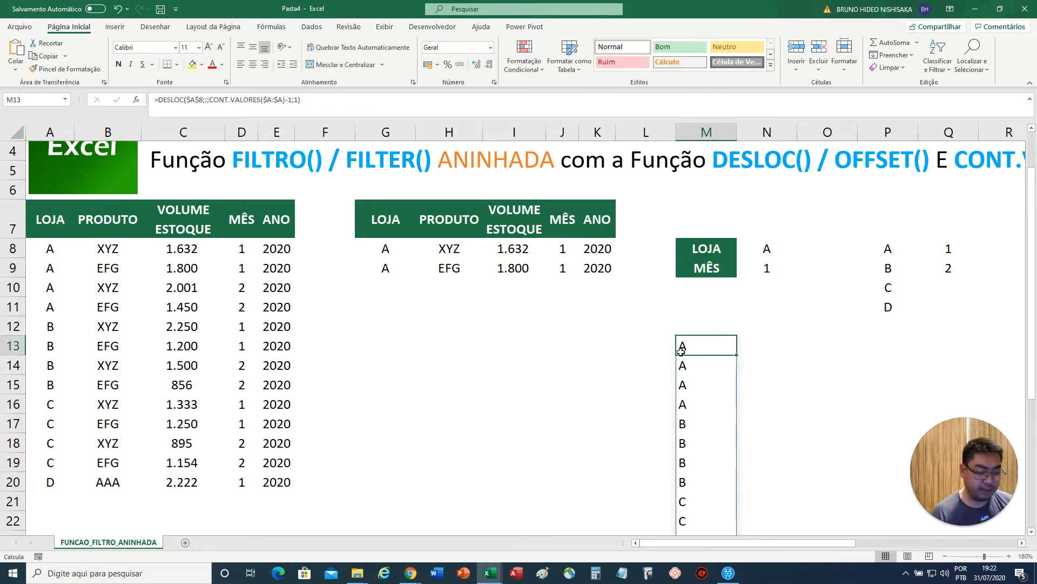
key("ctrl+shift+Down")
key("Delete")
key("Up")
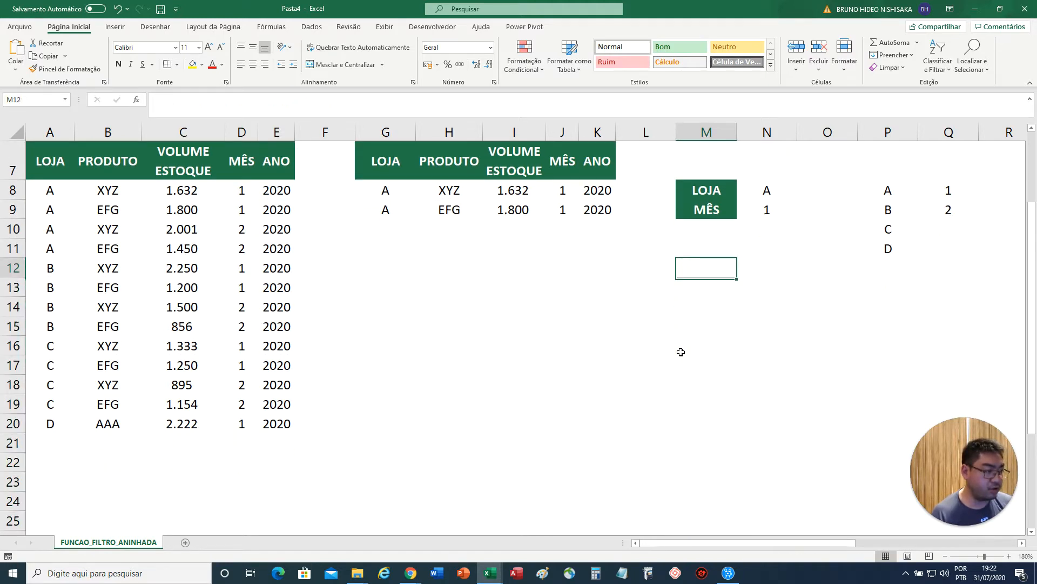
scroll(678, 351, "up", 2)
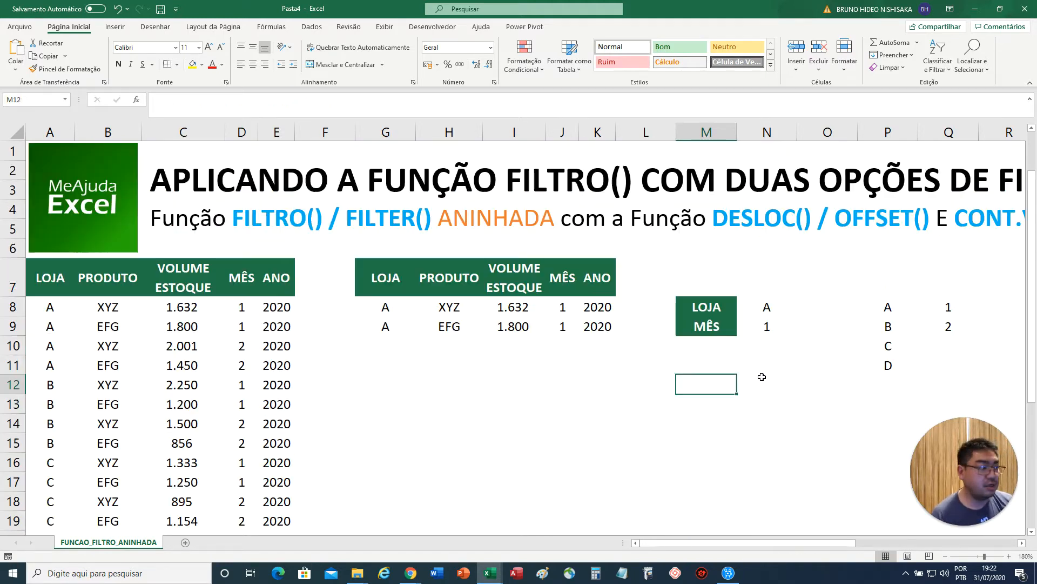
Examine the month list formula in Q8 against the MÊS column of the source table.
left_click(940, 307)
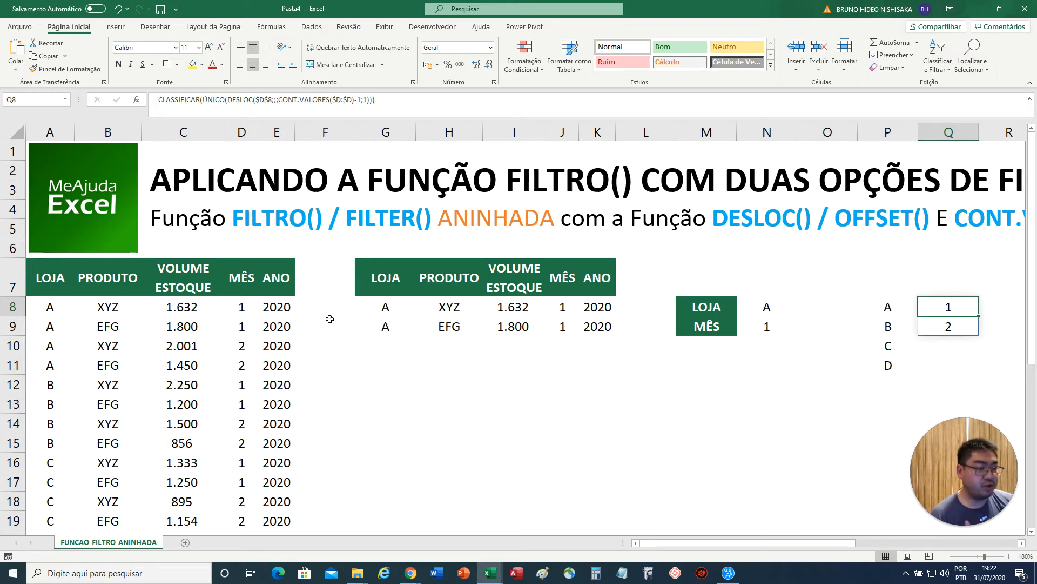
left_click_drag(241, 307, 243, 522)
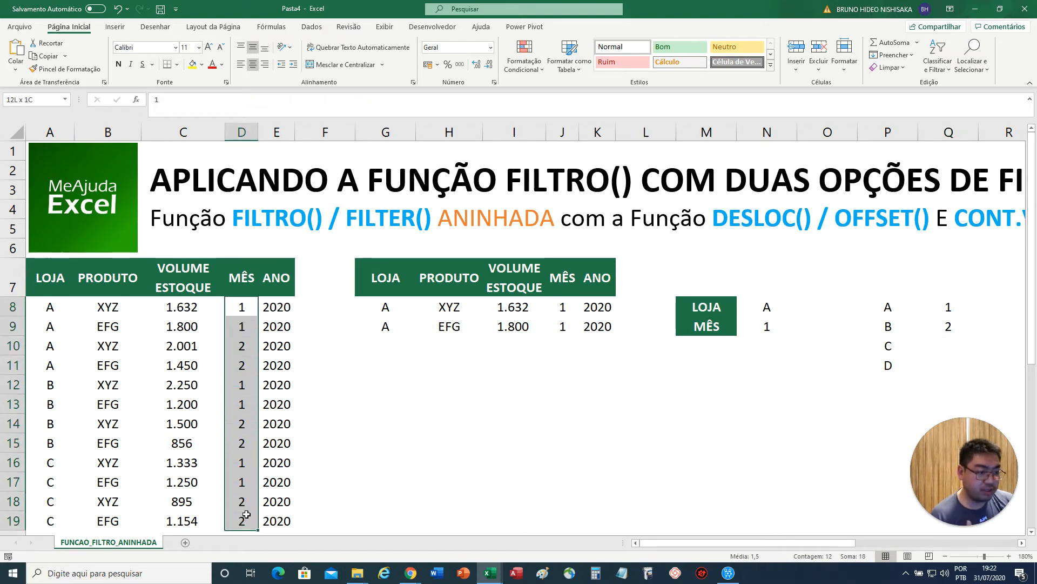
left_click(419, 422)
key("Up")
key("Up")
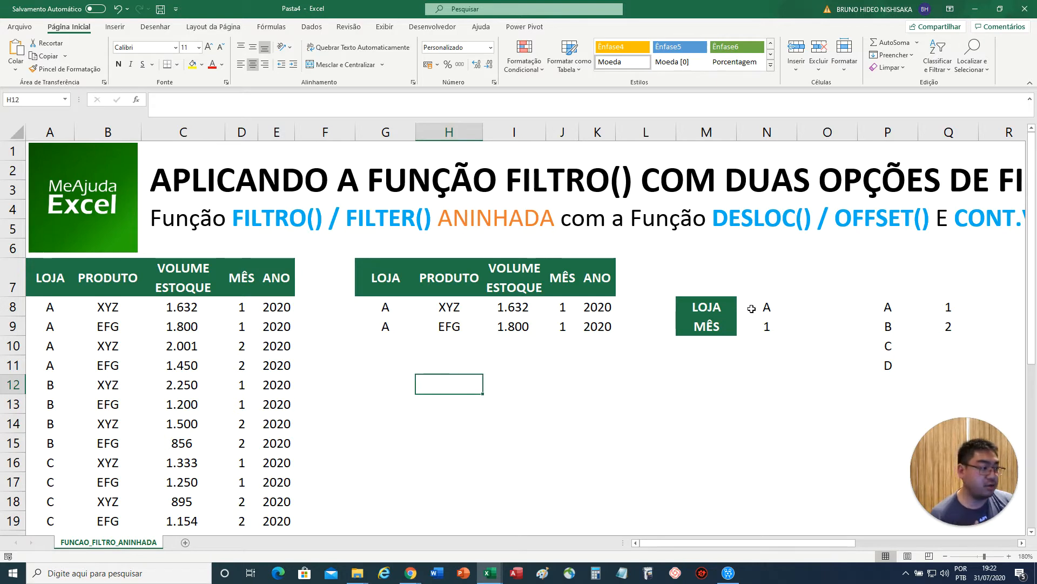
Inspect N8's data validation list source, =$P$8#, and view the store options in its drop-down list.
left_click(752, 308)
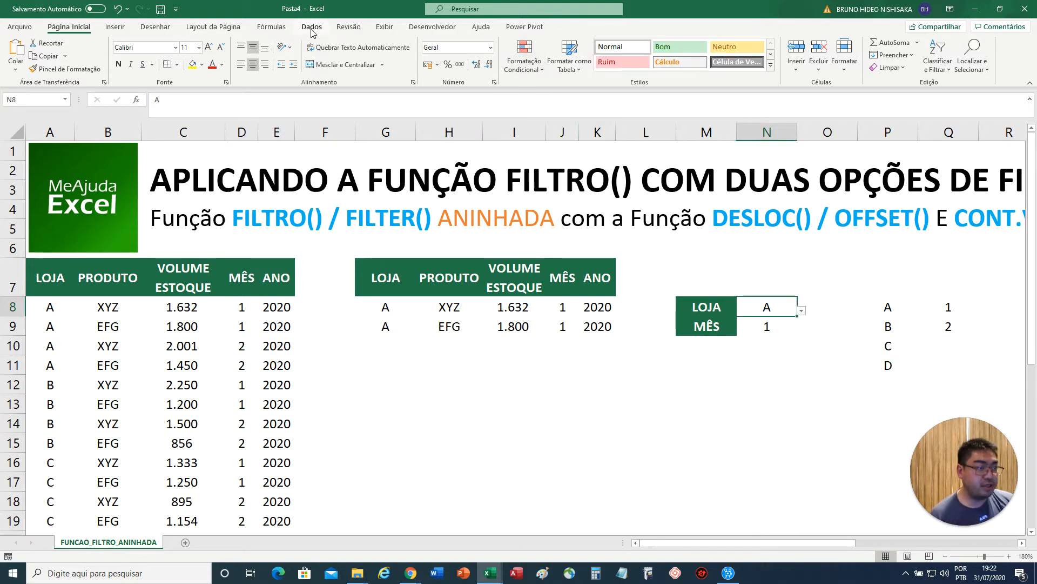
left_click(766, 321)
left_click(766, 308)
left_click(312, 26)
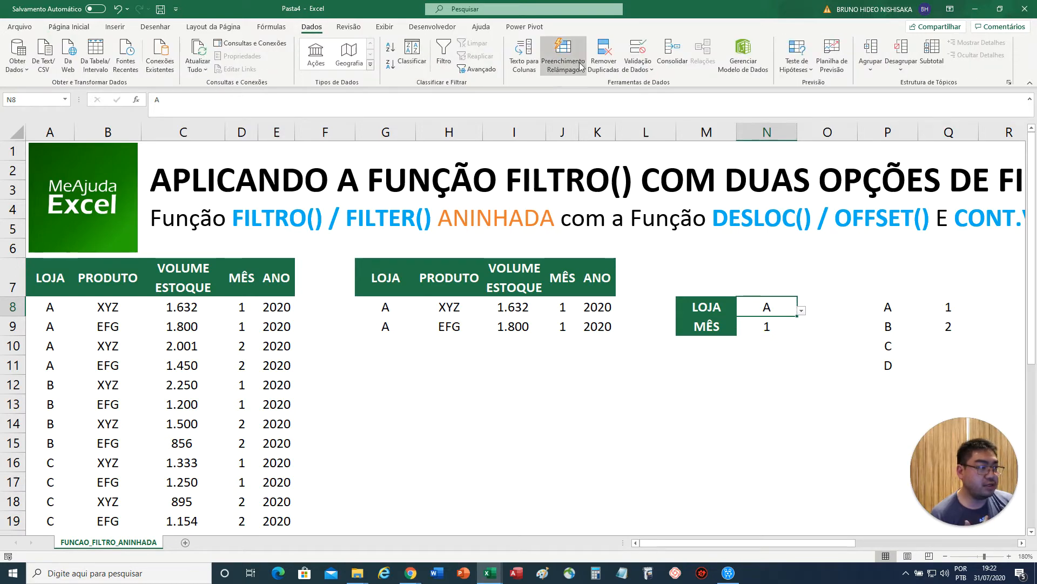
left_click(637, 49)
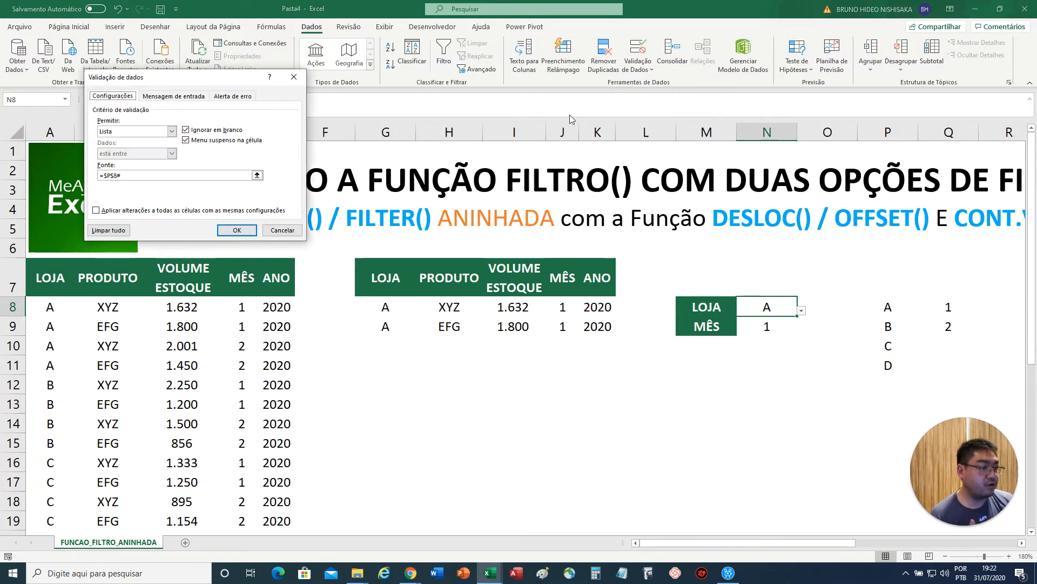
left_click(135, 175)
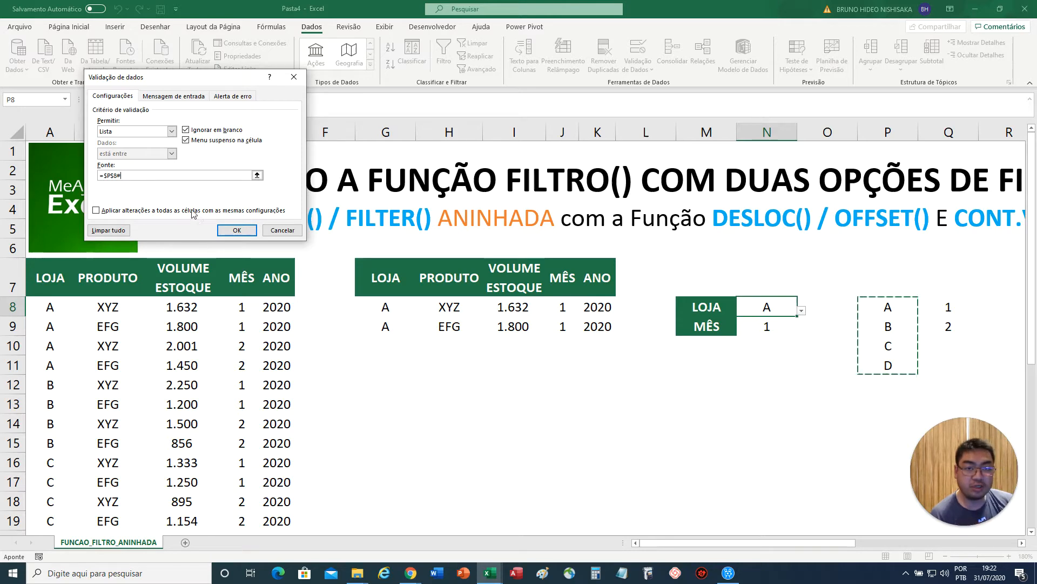
left_click(237, 229)
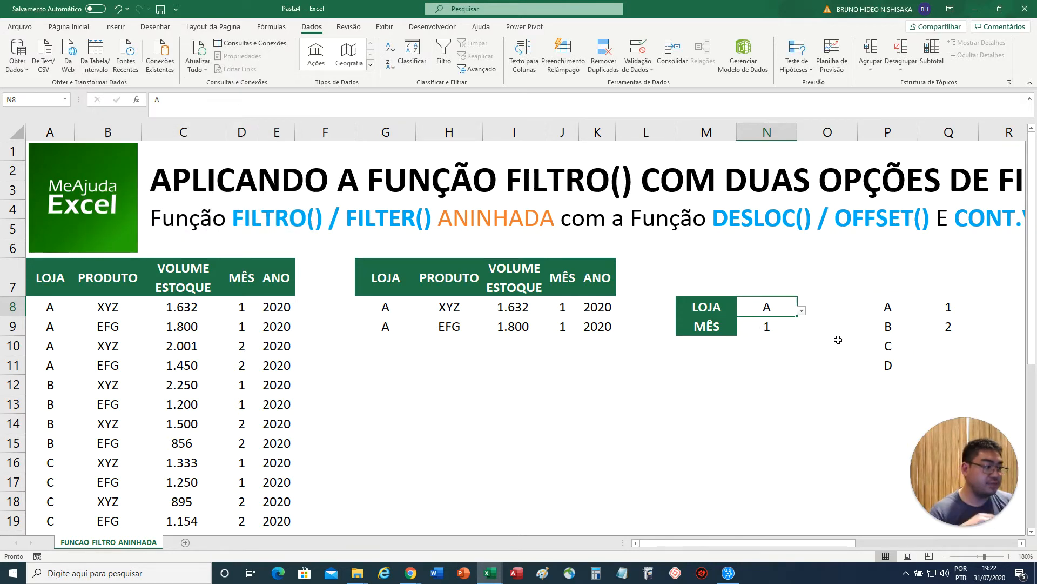
left_click(802, 312)
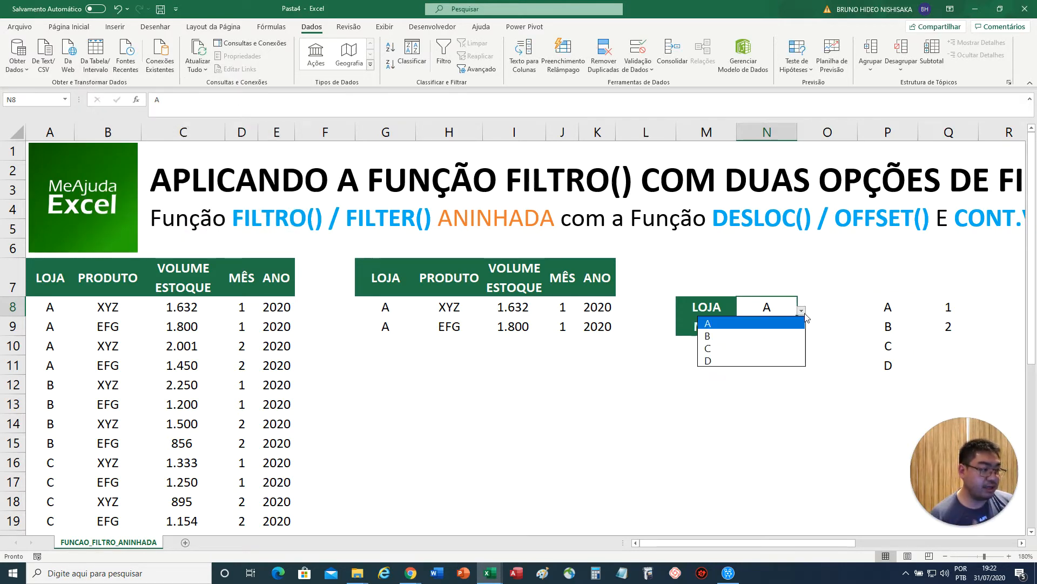
key("Escape")
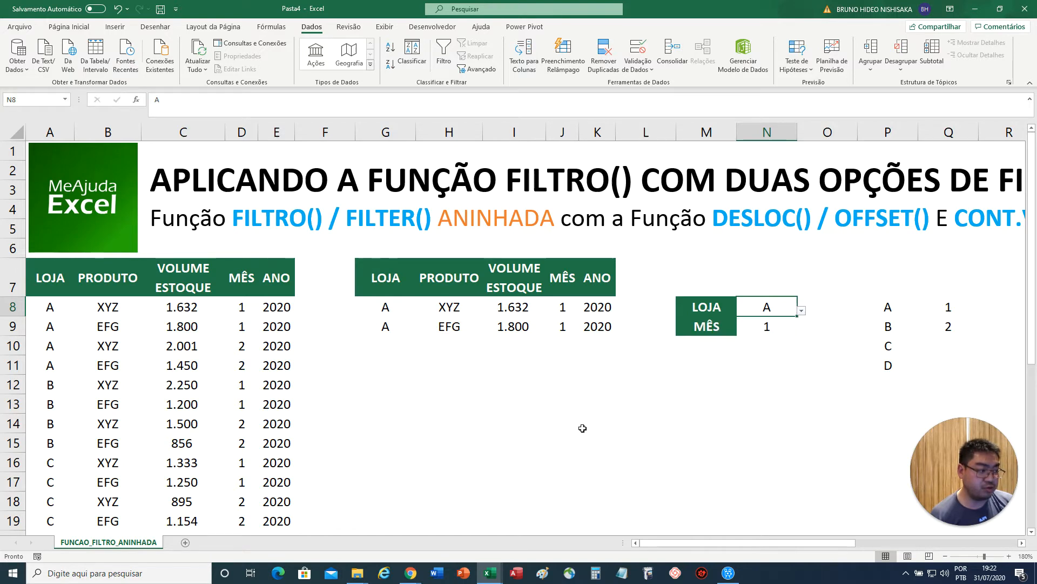
Add a test store E in A21 below the source table and check the LOJA drop-down options in N8.
scroll(367, 472, "down", 1)
left_click(49, 501)
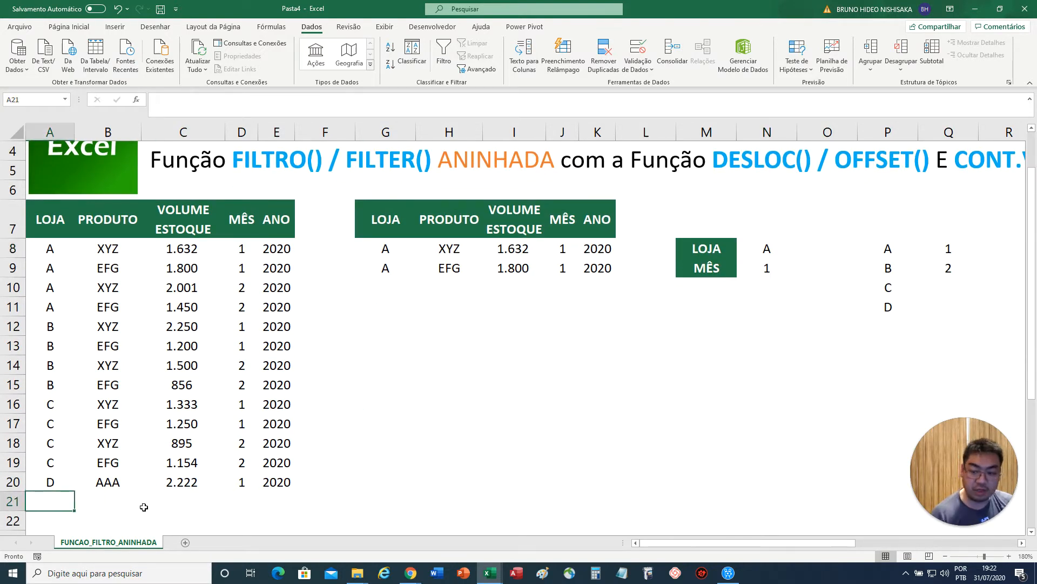
type("E")
key("Return")
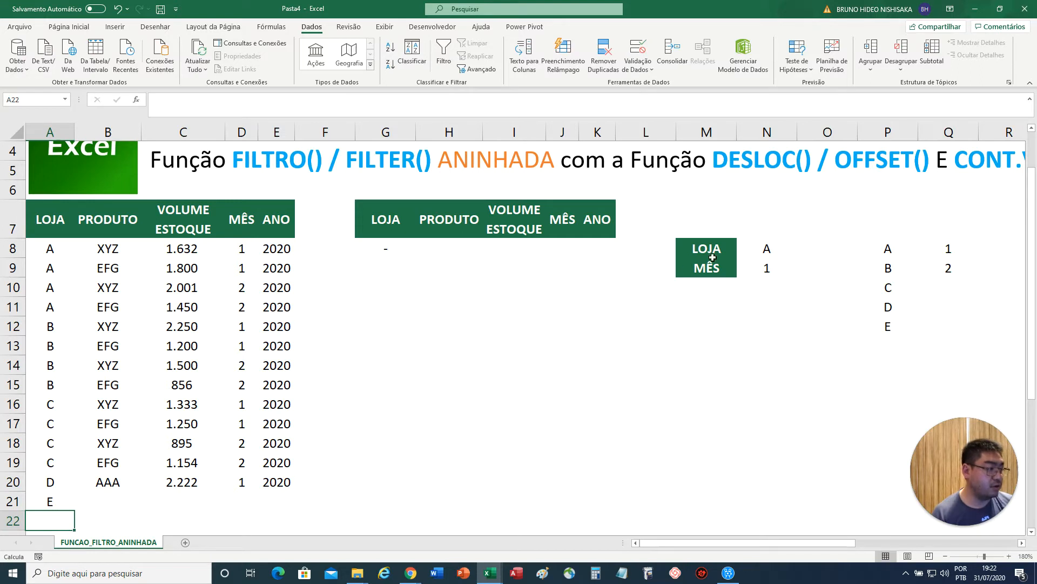
left_click(776, 247)
left_click(801, 252)
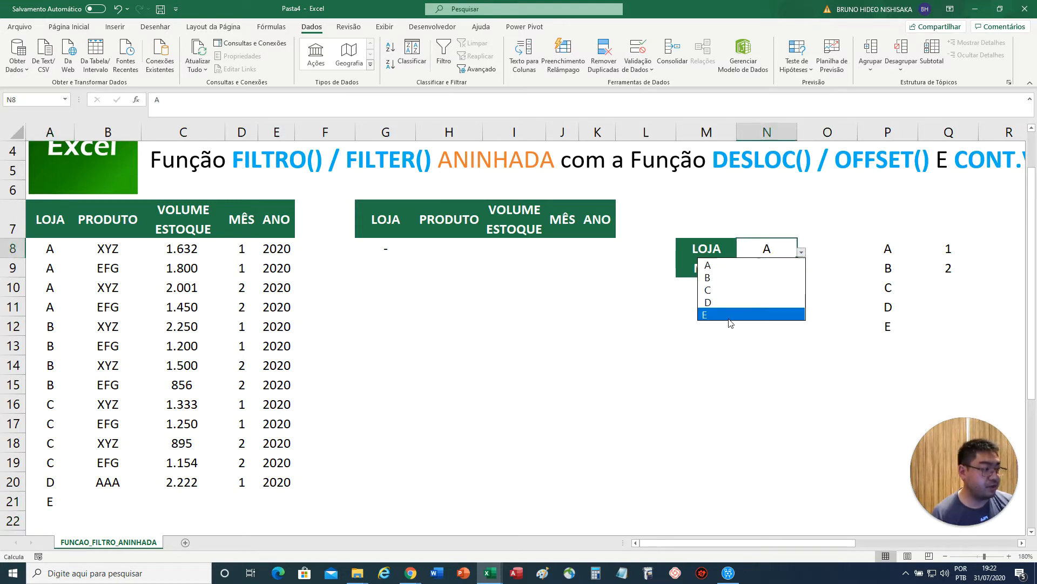
key("Escape")
Delete the test store E from A21.
left_click(46, 505)
key("Delete")
left_click(565, 365)
left_click(651, 342)
left_click(757, 265)
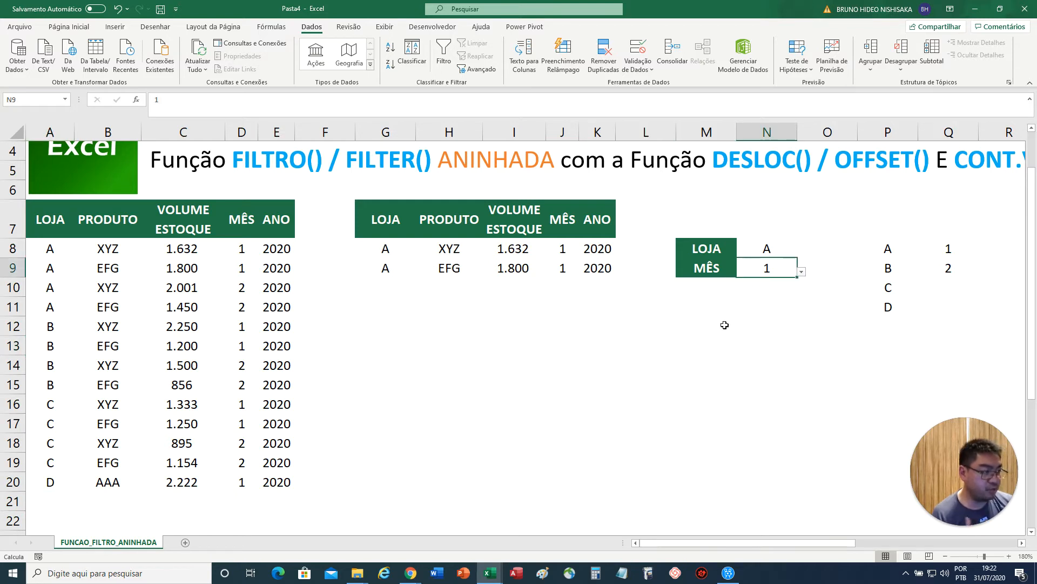
left_click(640, 355)
left_click(522, 325)
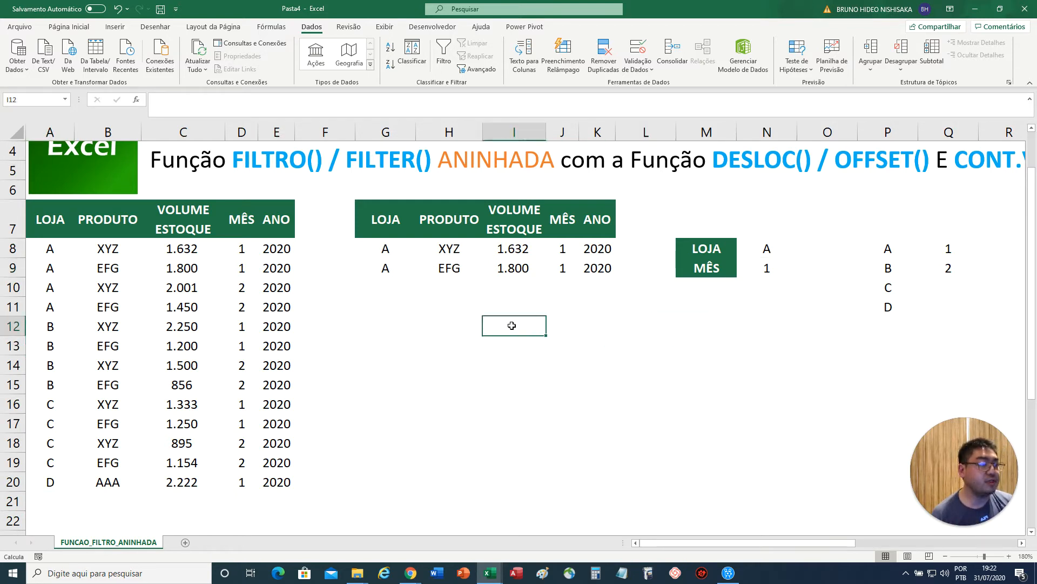
left_click(438, 327)
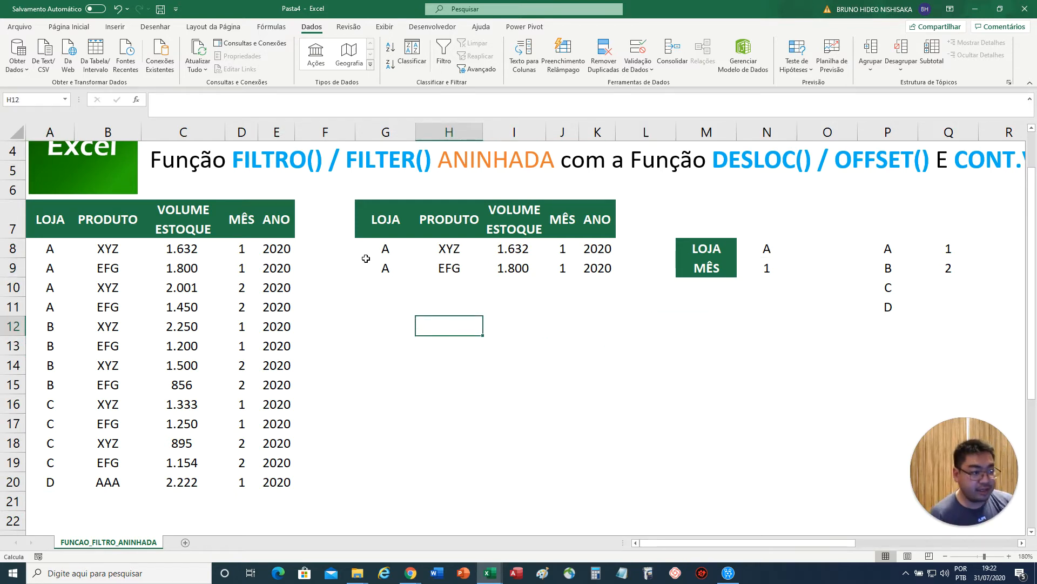
Examine the first condition, SE(E(N9="";N8<>""), of the nested formula in G8 against the LOJA and MÊS selection cells.
left_click(383, 254)
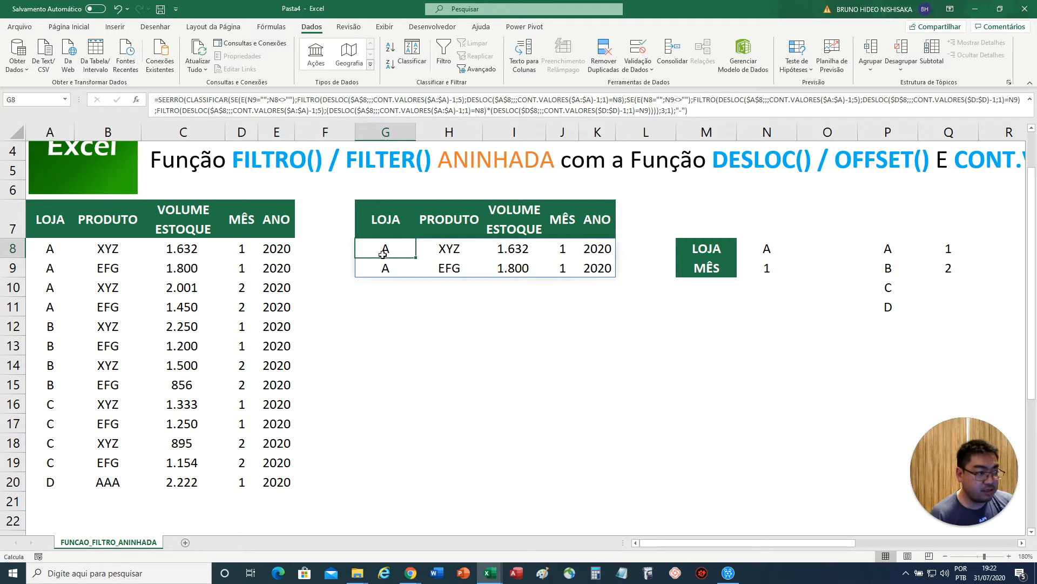
left_click(701, 111)
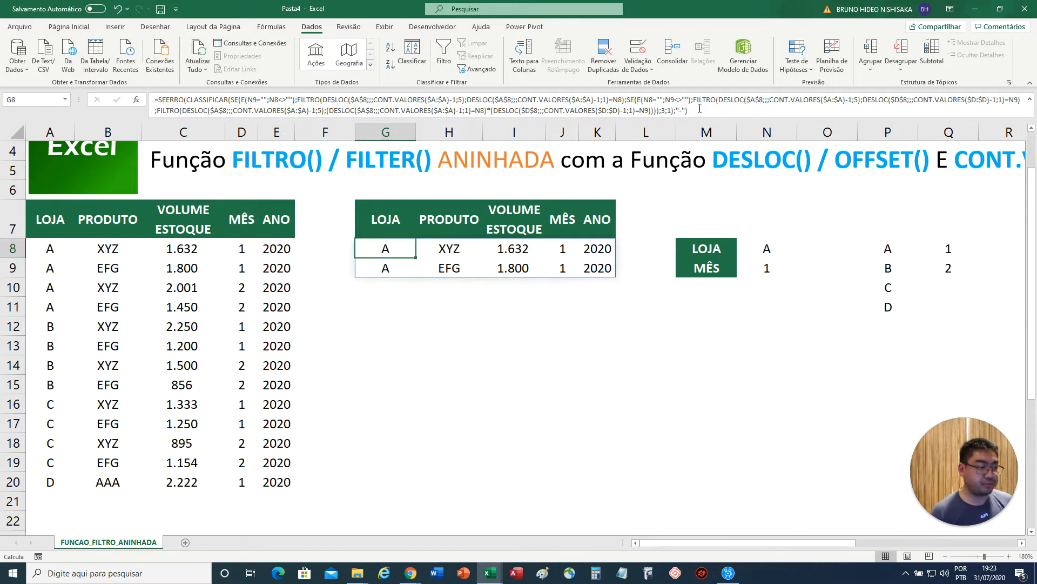
left_click_drag(231, 102, 291, 102)
left_click(385, 247)
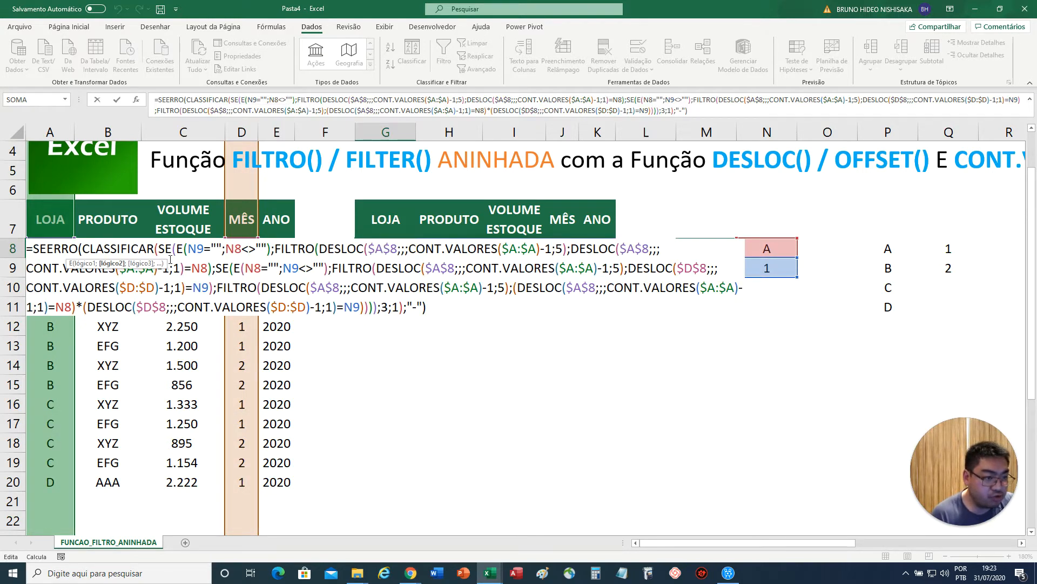
left_click_drag(161, 248, 274, 249)
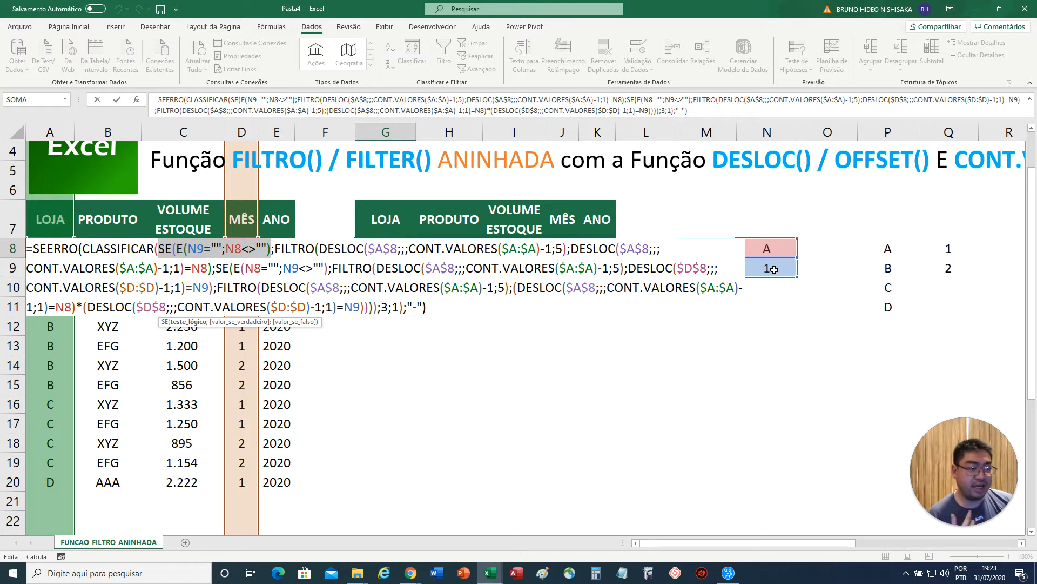
left_click(217, 248)
left_click(226, 249)
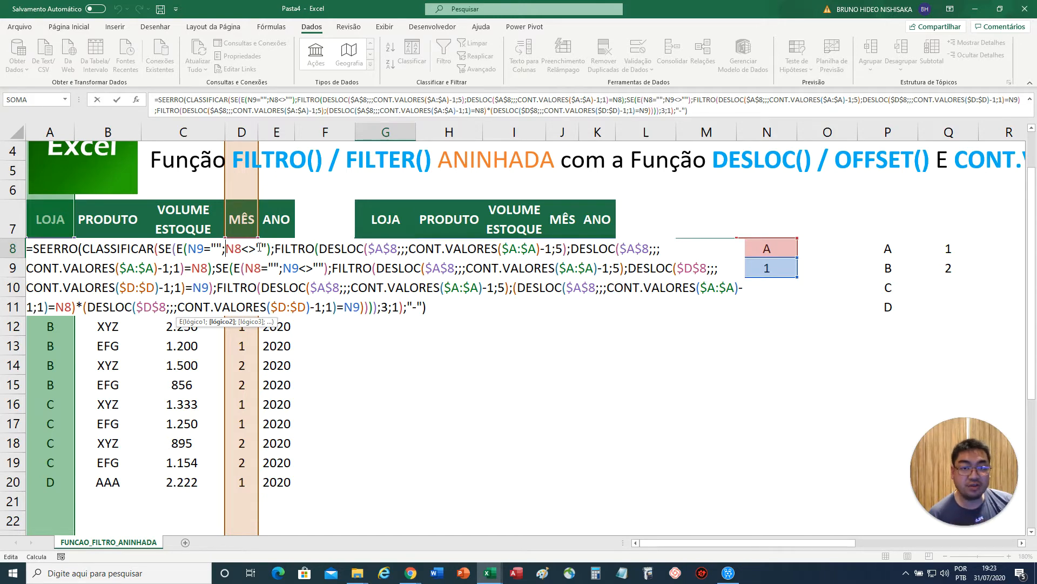
key("Return")
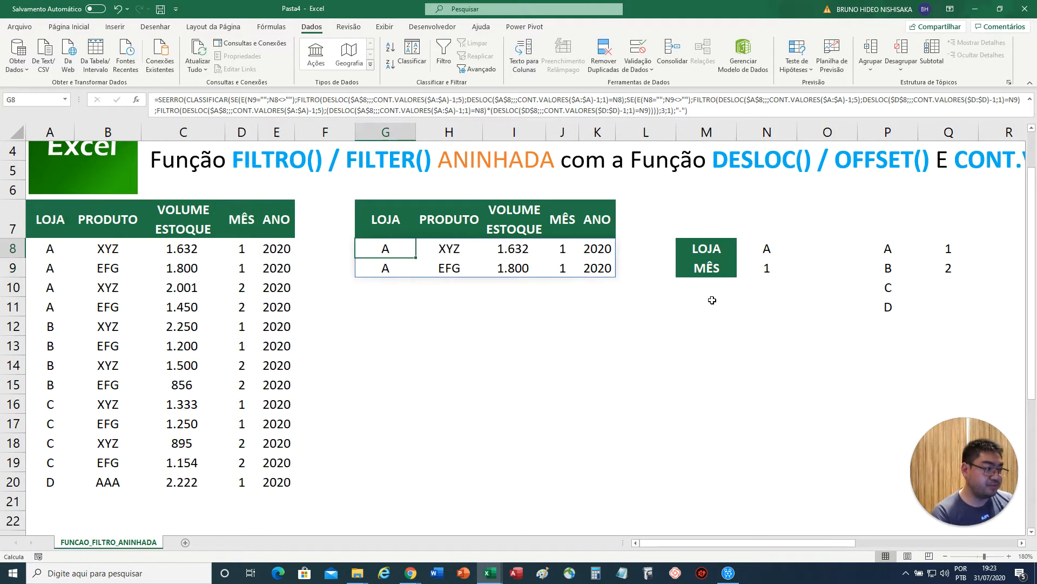
Clear the MÊS selection in N9 and keep only the LOJA criterion in N8.
left_click(745, 274)
key("Delete")
left_click(765, 253)
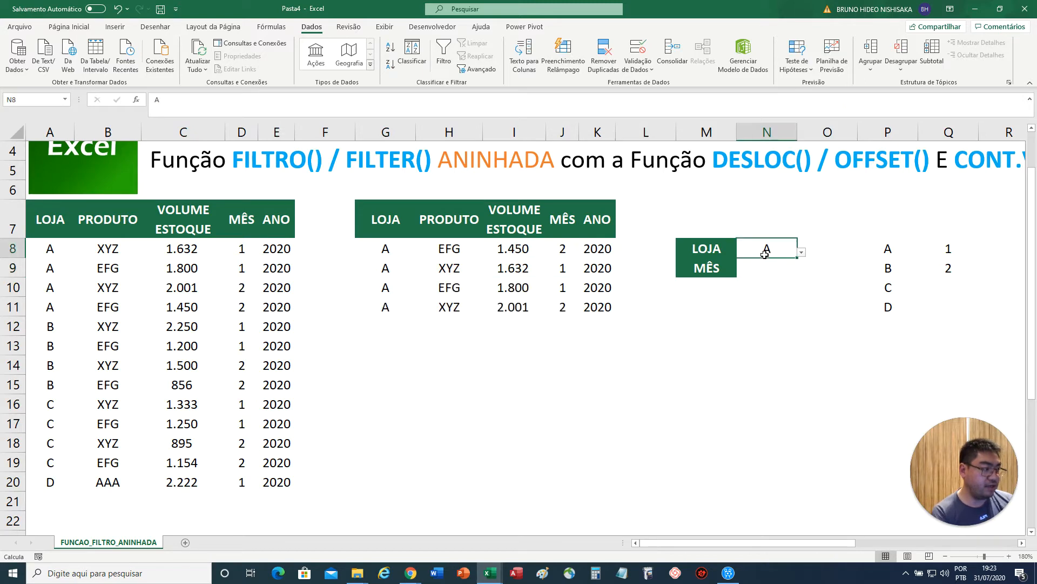
Copy the first FILTRO expression, the one filtering by N8, from G8's formula and leave that formula unchanged.
left_click(386, 248)
double_click(385, 248)
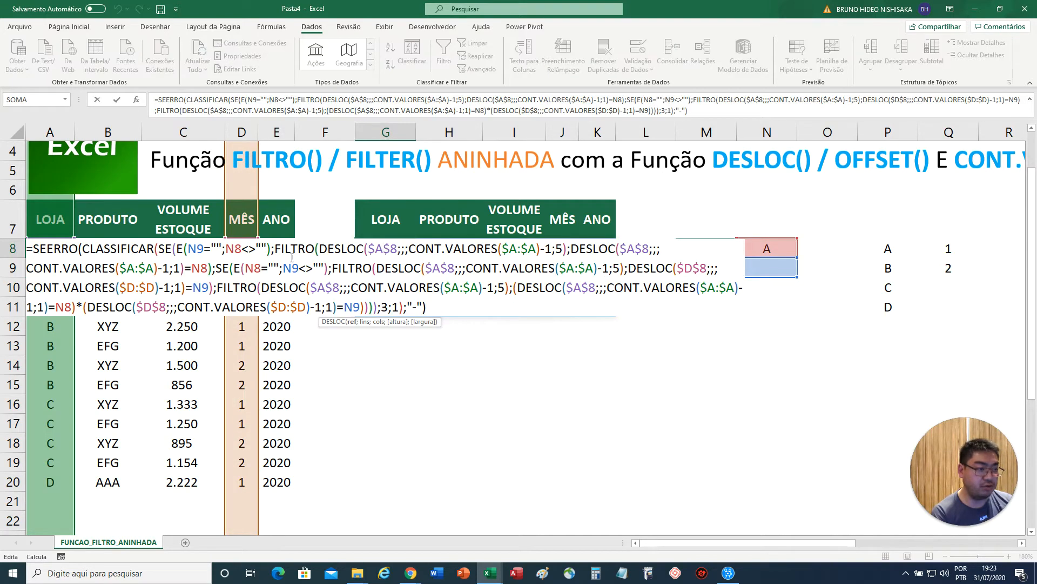
left_click(275, 250)
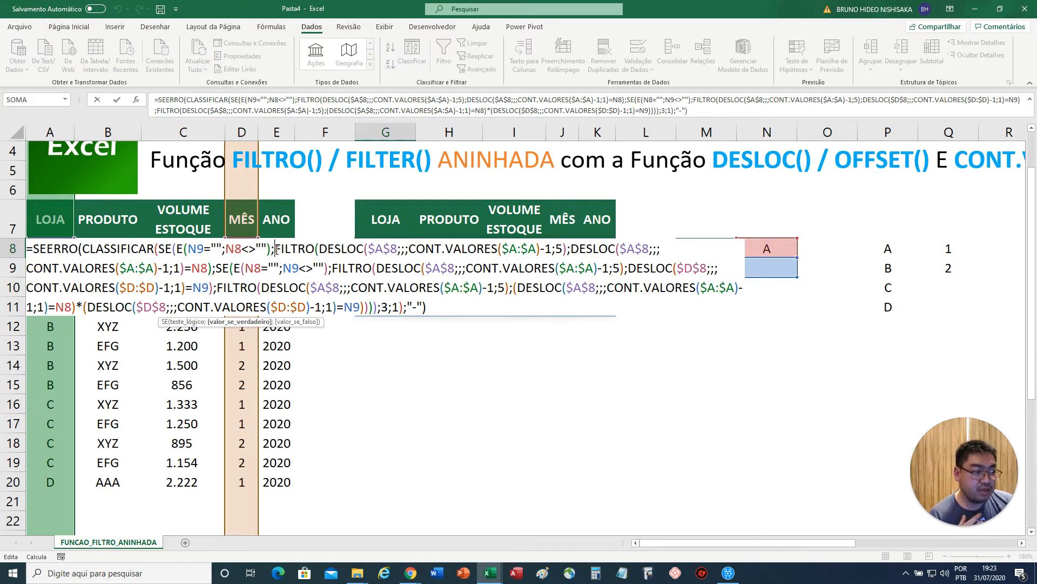
left_click_drag(276, 250, 212, 267)
key("ctrl+c")
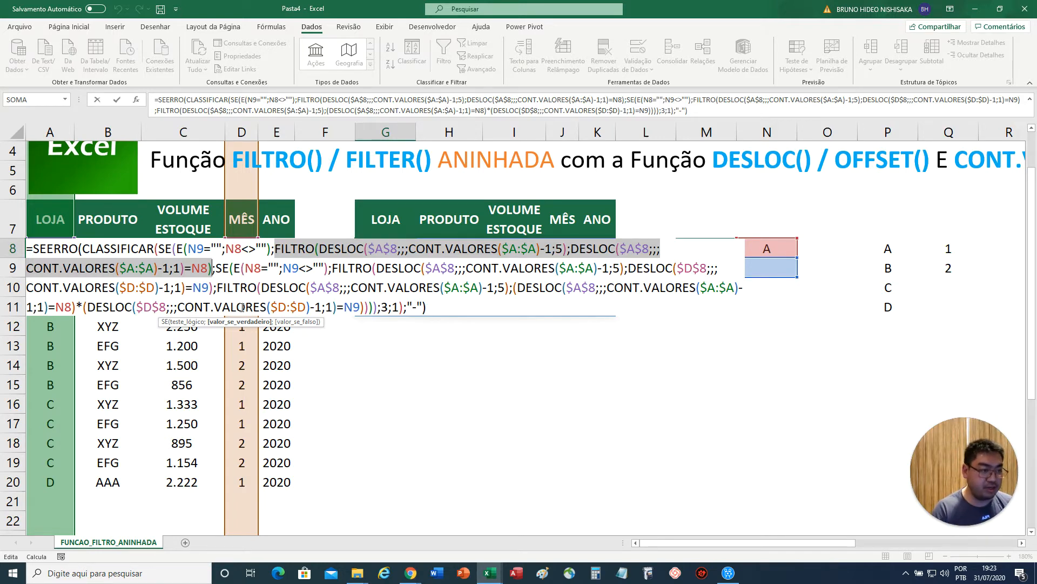
key("Escape")
Enter the copied expression in G15 as =FILTRO(DESLOC($A$8;;;CONT.VALORES($A:$A)-1;5);DESLOC($A$8;;;CONT.VALORES($A:$A)-1;1)=N8).
key("Down")
key("Down")
key("Down")
key("Down")
key("Down")
key("Down")
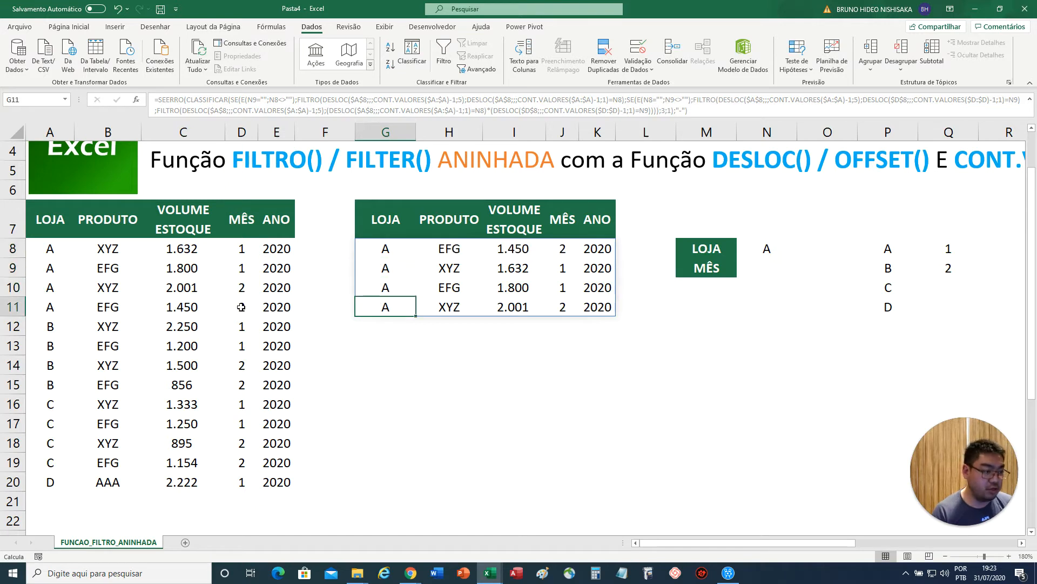
key("Down")
key("Down")
key("Down")
key("Up")
key("Up")
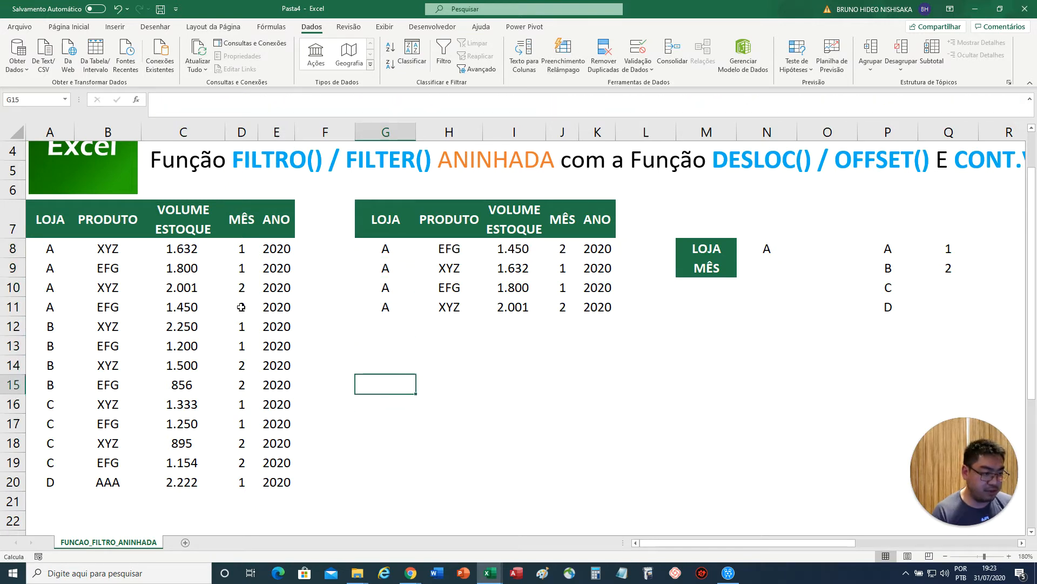
type("=")
key("ctrl+v")
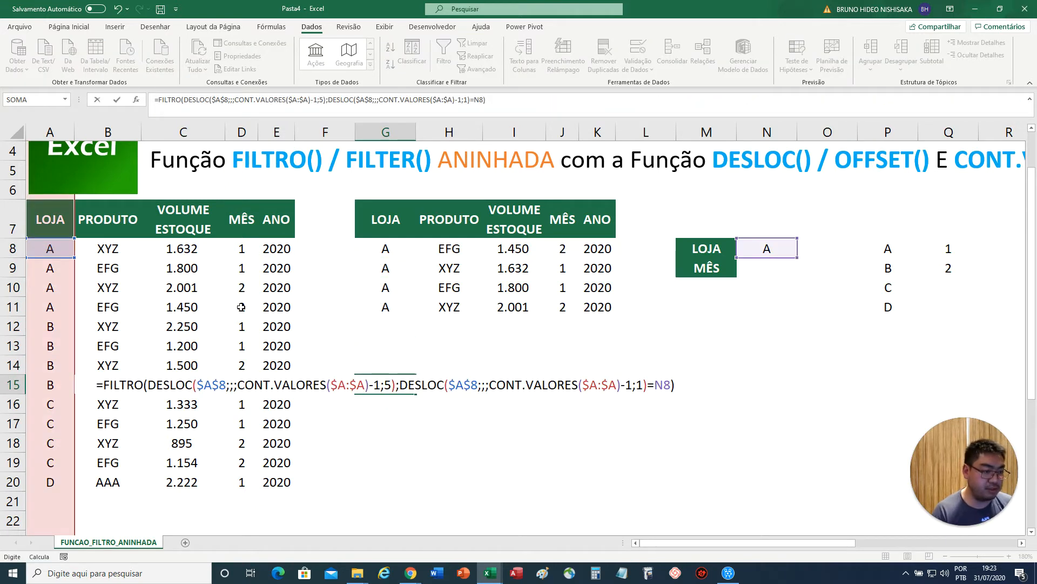
key("ctrl+Return")
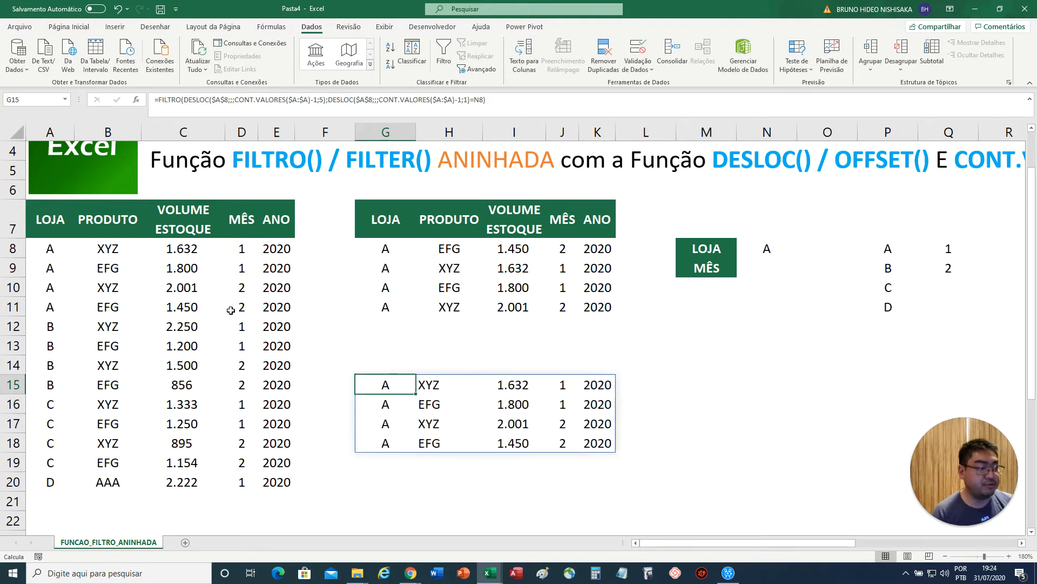
left_click(494, 112)
left_click(394, 383)
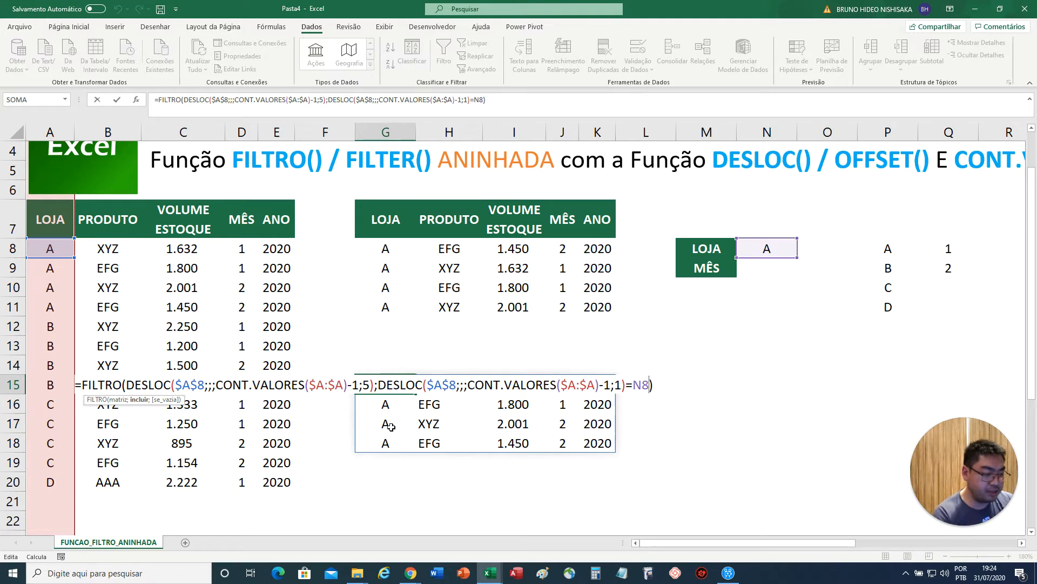
key("Escape")
Left-align the filtered results in G15:K18 and G8:K11.
left_click_drag(367, 387, 604, 438)
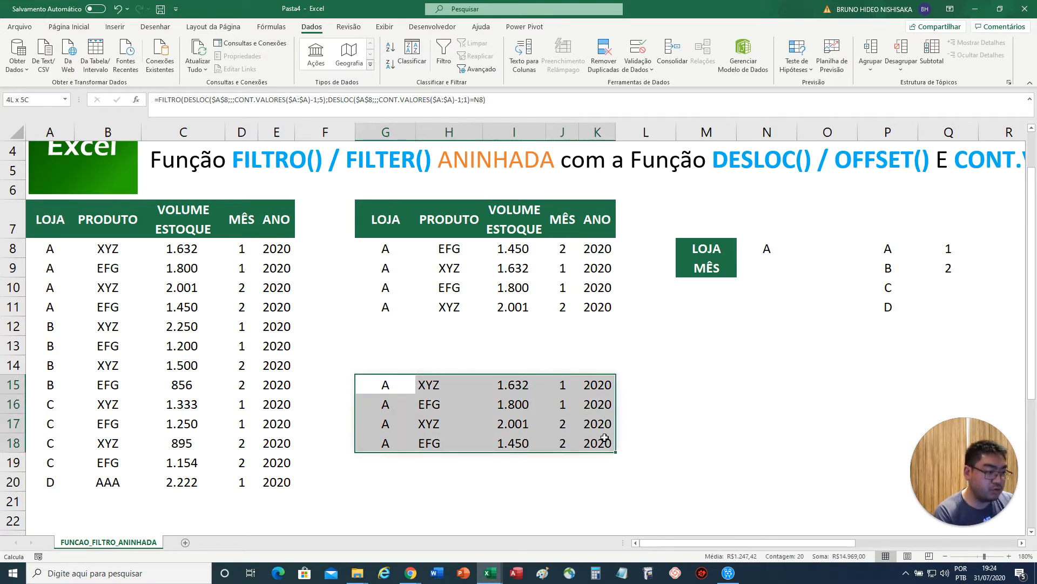
left_click(59, 27)
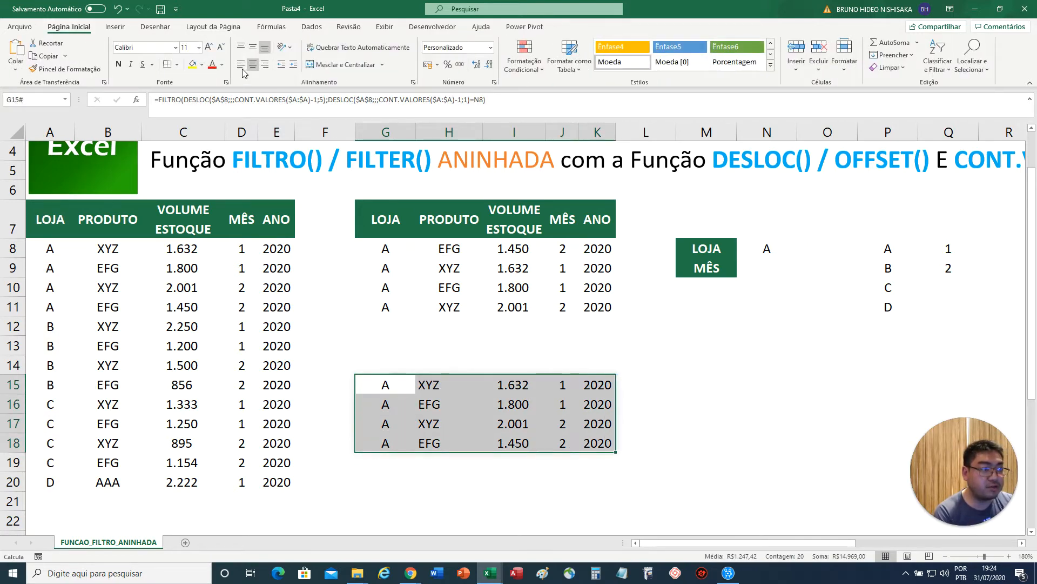
left_click(241, 65)
left_click_drag(389, 246, 600, 307)
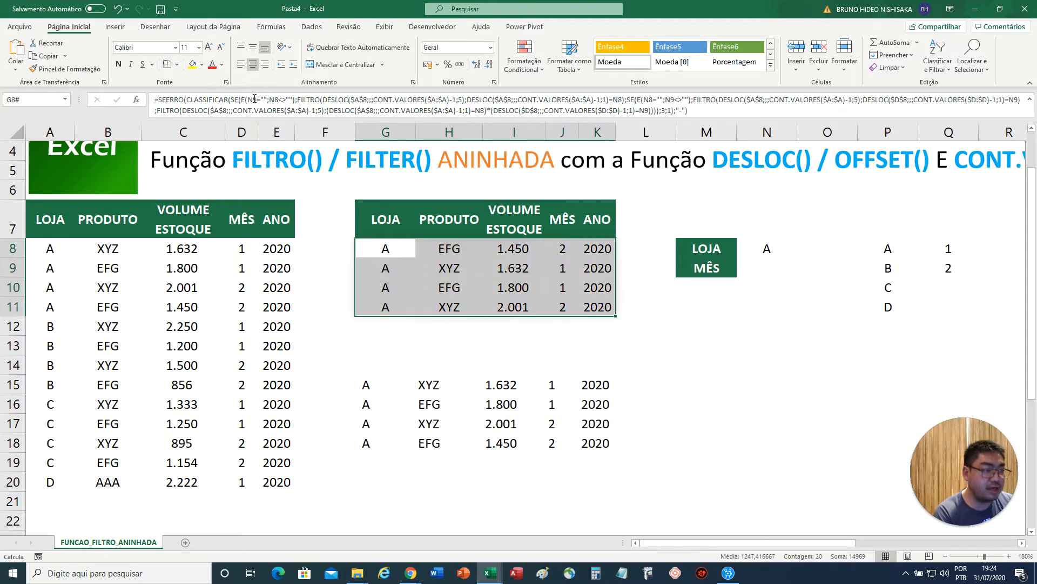
left_click(240, 64)
Copy FILTRO's matriz argument, DESLOC($A$8;;;CONT.VALORES($A:$A)-1;5), from the formula in G15.
double_click(370, 385)
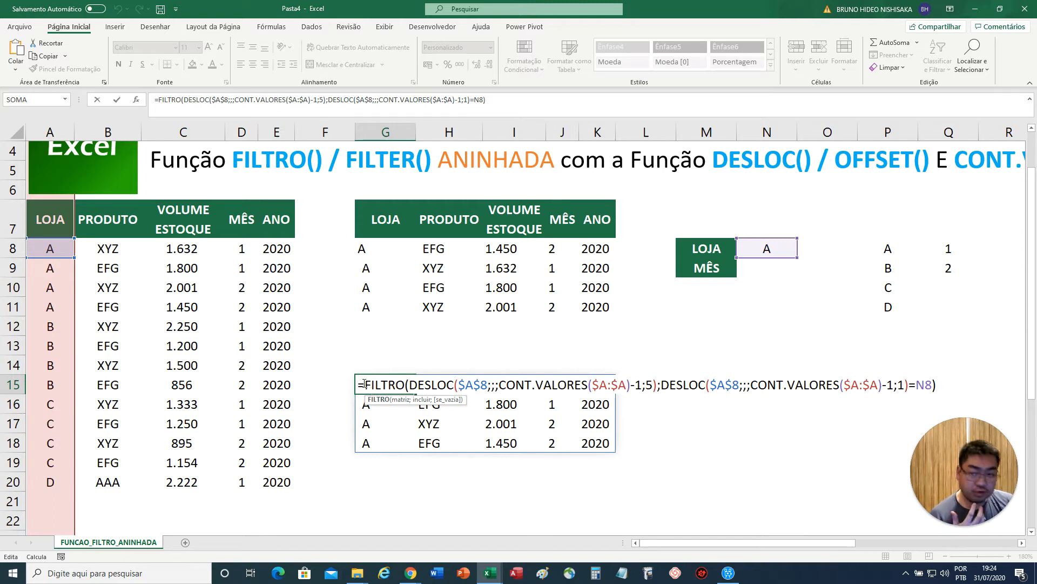
left_click(411, 384)
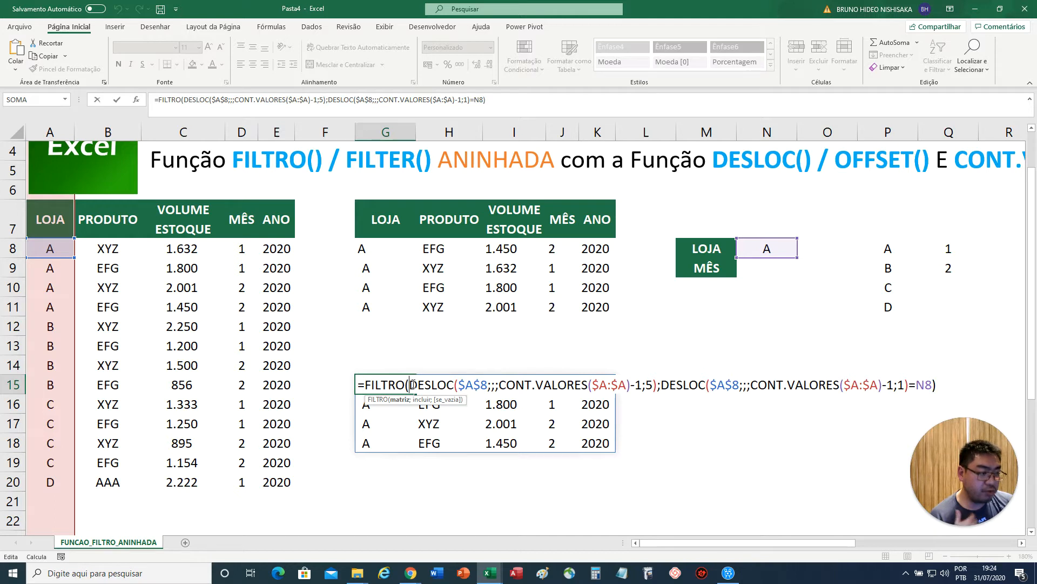
key("shift+Right")
key("shift+Right")
key("shift+Right")
key("shift+Right")
key("shift+Right")
key("shift+Right")
key("shift+Right")
key("shift+Right")
key("shift+Right")
key("shift+Right")
key("shift+Right")
key("shift+Right")
key("shift+Right")
key("shift+Right")
key("shift+Right")
key("shift+Right")
key("shift+Right")
key("shift+Right")
key("shift+Right")
key("shift+Right")
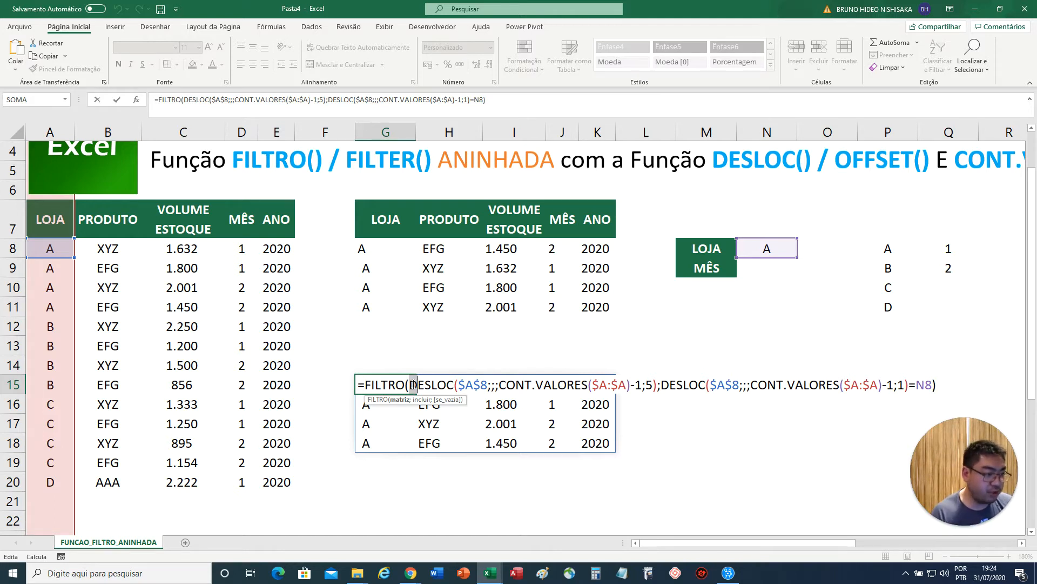
key("shift+Right")
key("ctrl+c")
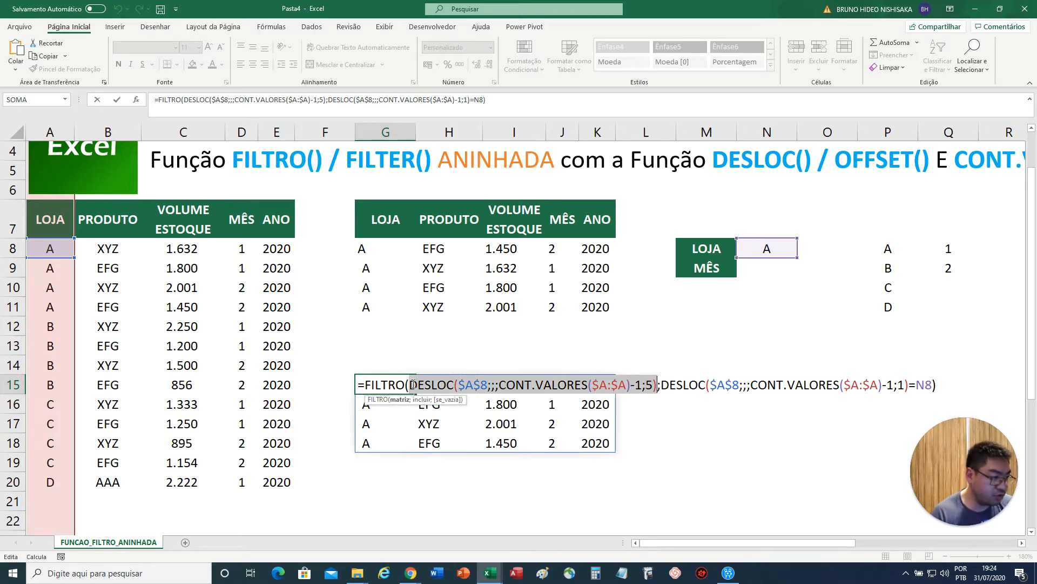
Enter the copied expression in G21 as =DESLOC($A$8;;;CONT.VALORES($A:$A)-1;5).
key("Return")
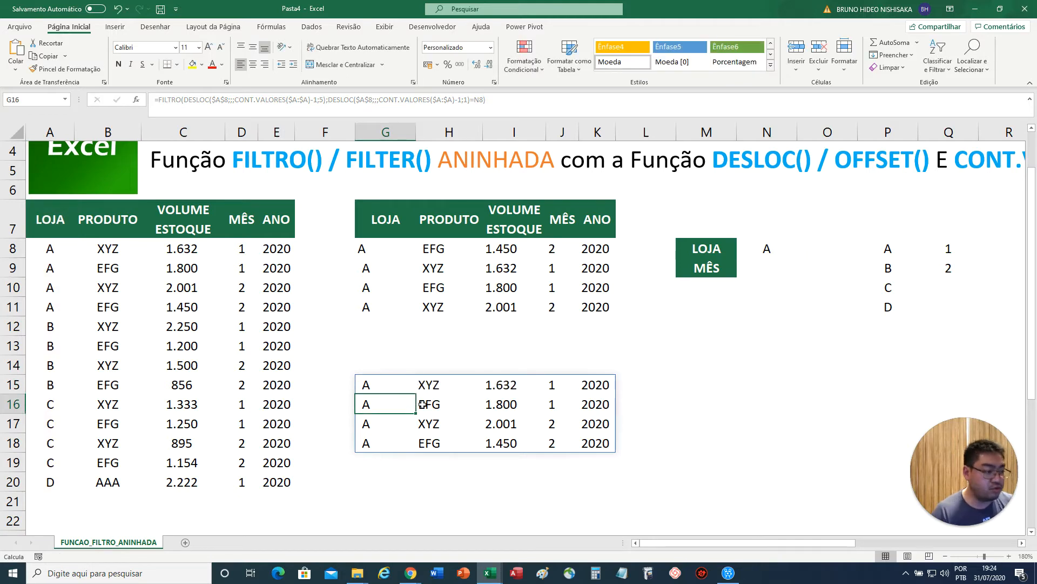
scroll(422, 405, "down", 2)
left_click(371, 377)
left_click(367, 366)
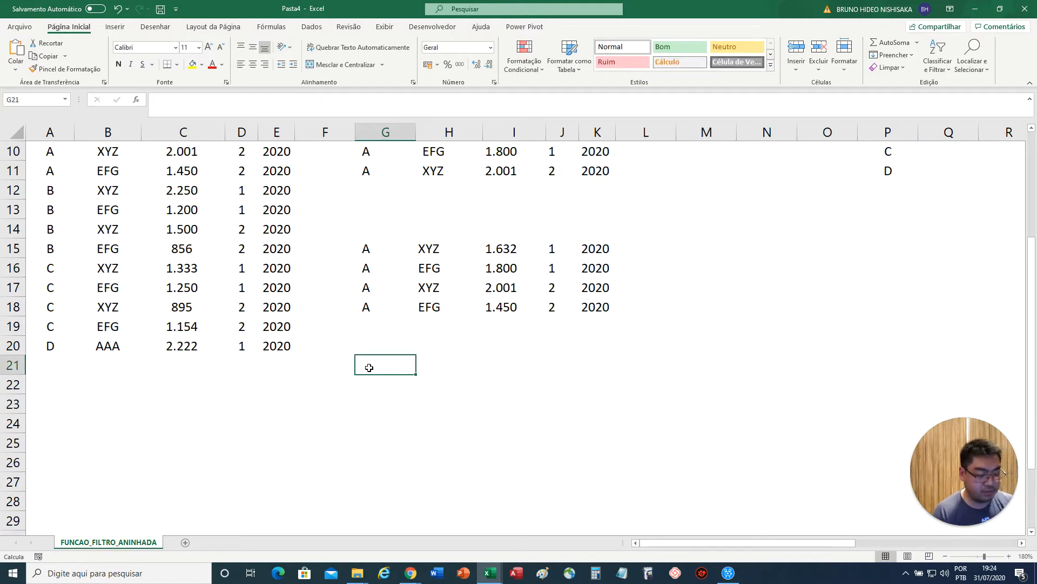
type("=")
key("ctrl+v")
key("ctrl+Return")
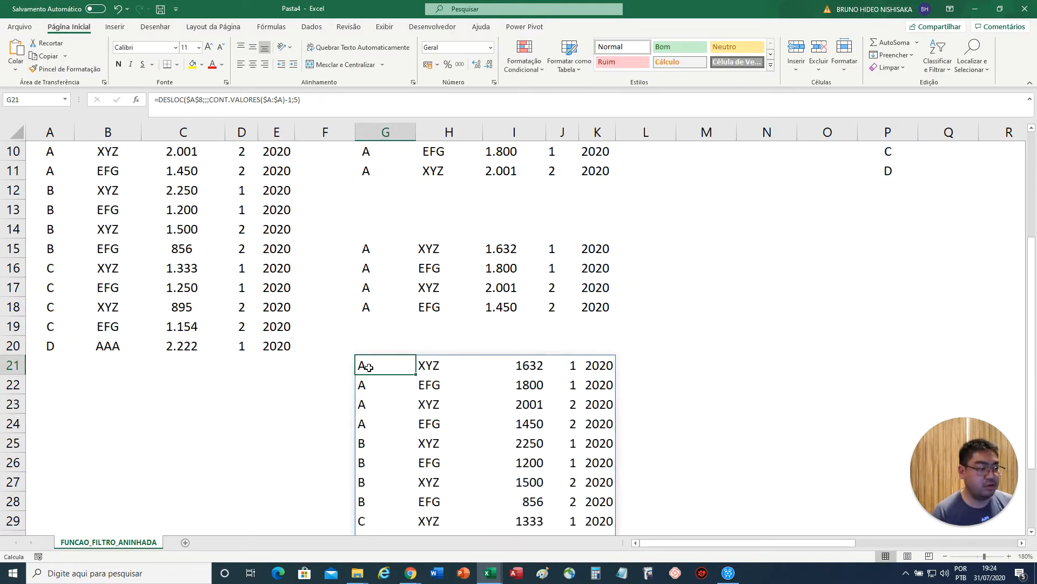
Examine each argument of the DESLOC formula in G21, from ref, lins and cols to altura and largura, against the stock table.
key("F2")
scroll(381, 290, "up", 1)
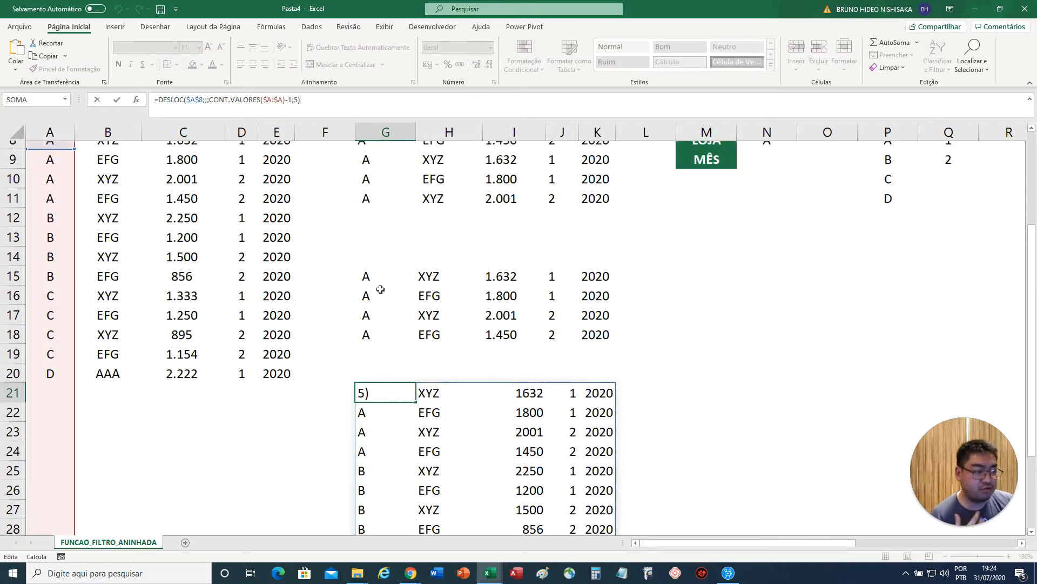
scroll(380, 289, "up", 2)
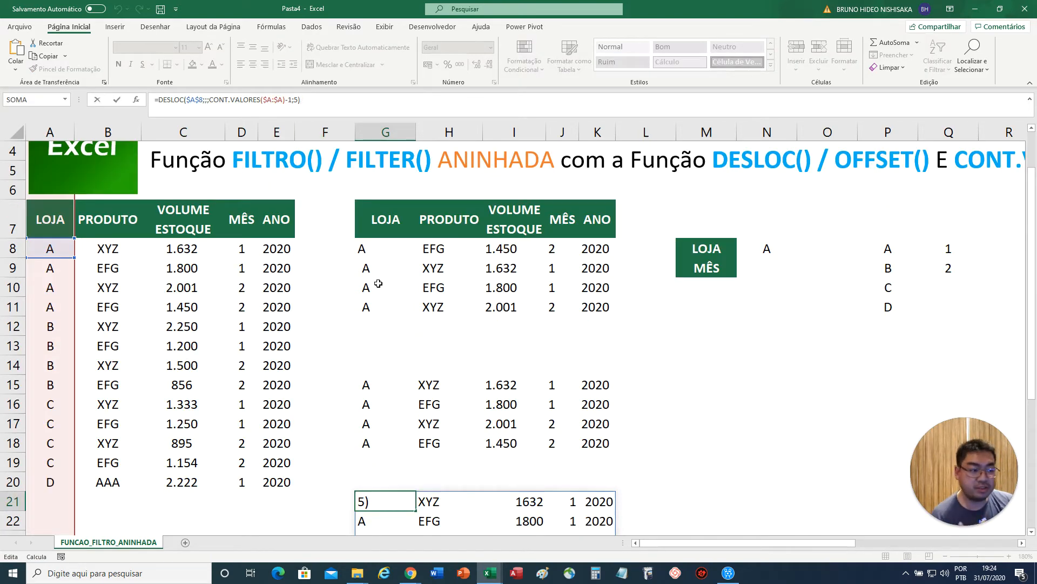
scroll(377, 302, "down", 1)
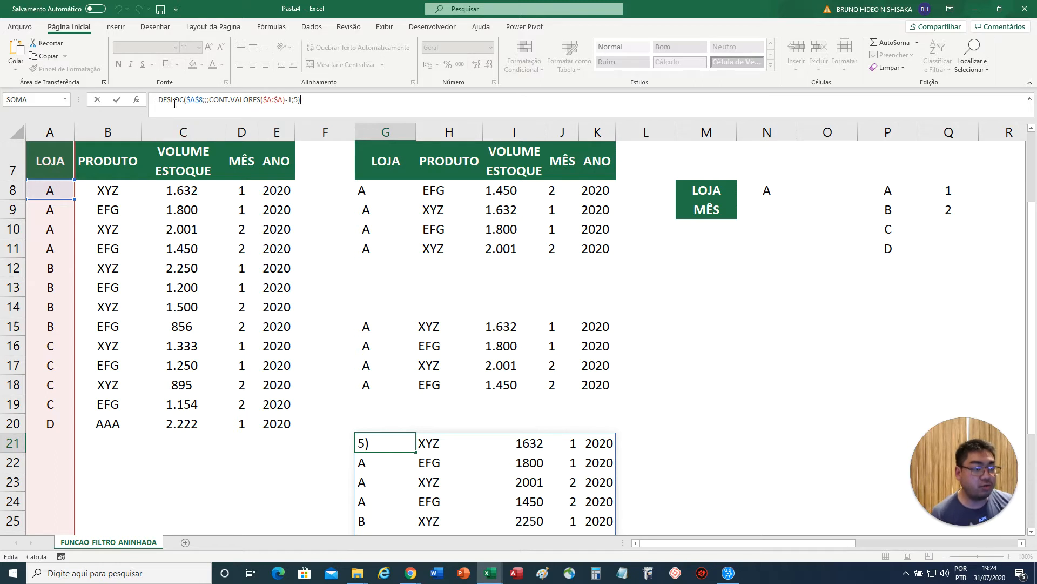
left_click(204, 100)
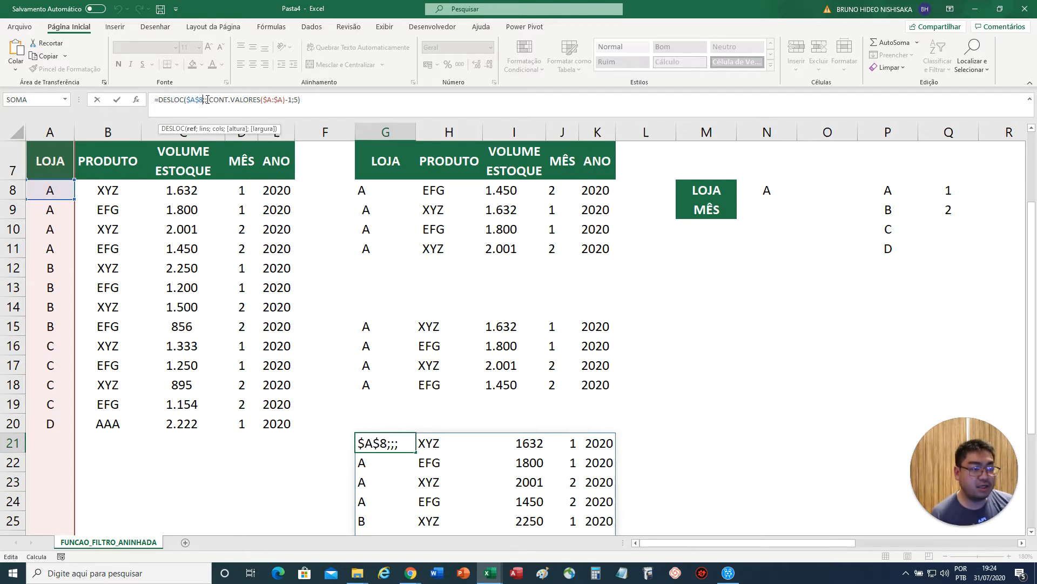
key("Right")
key("Right")
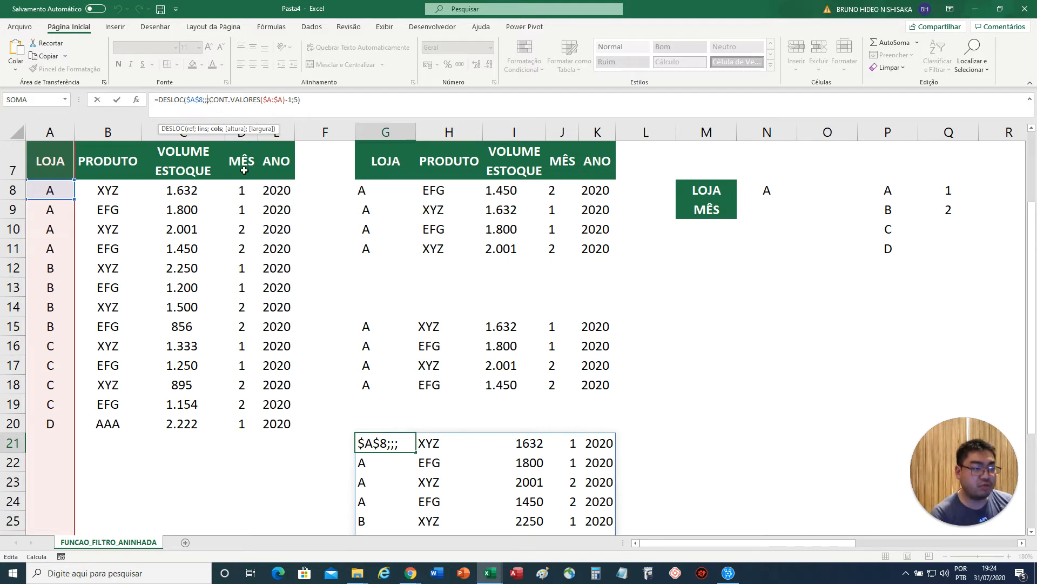
key("Right")
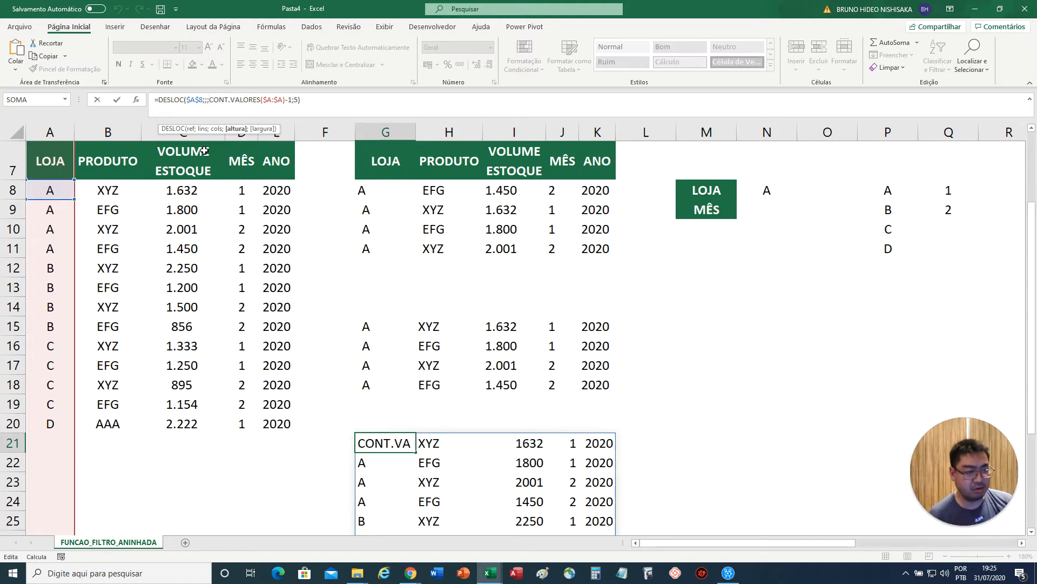
left_click(298, 101)
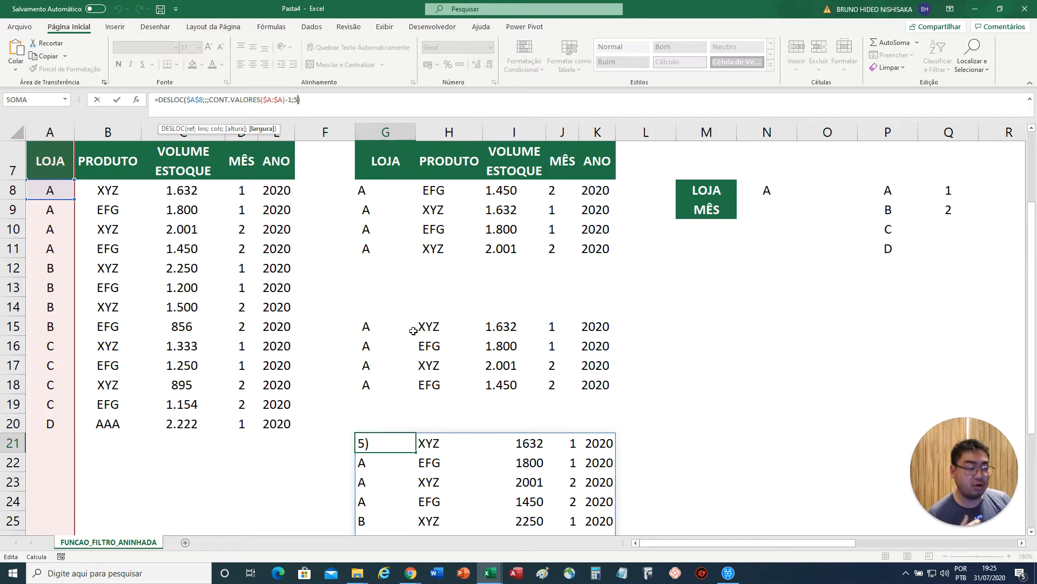
key("Return")
Delete the five-column DESLOC test formula from G21.
scroll(415, 485, "down", 2)
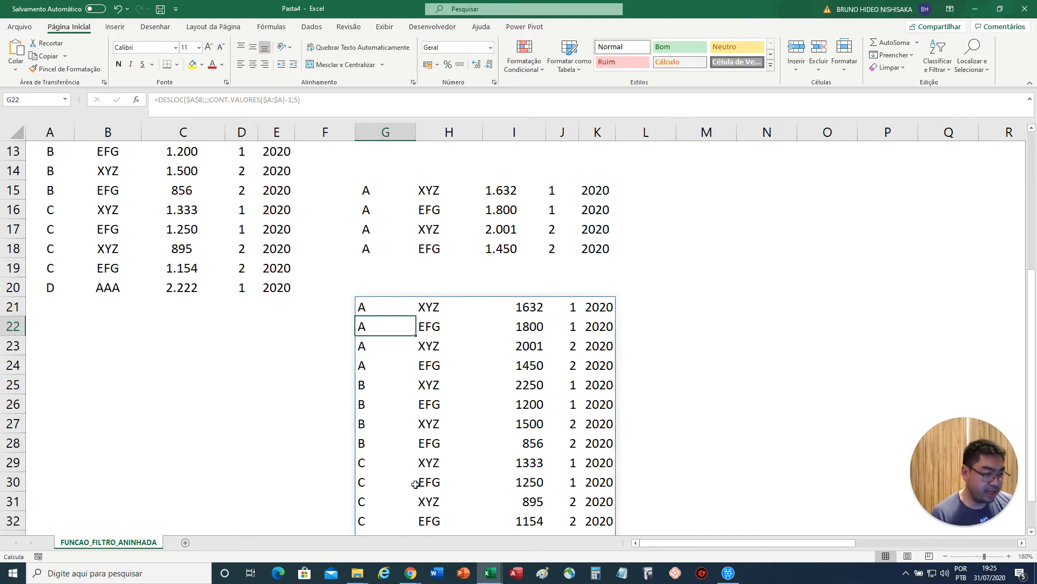
left_click(374, 311)
key("Delete")
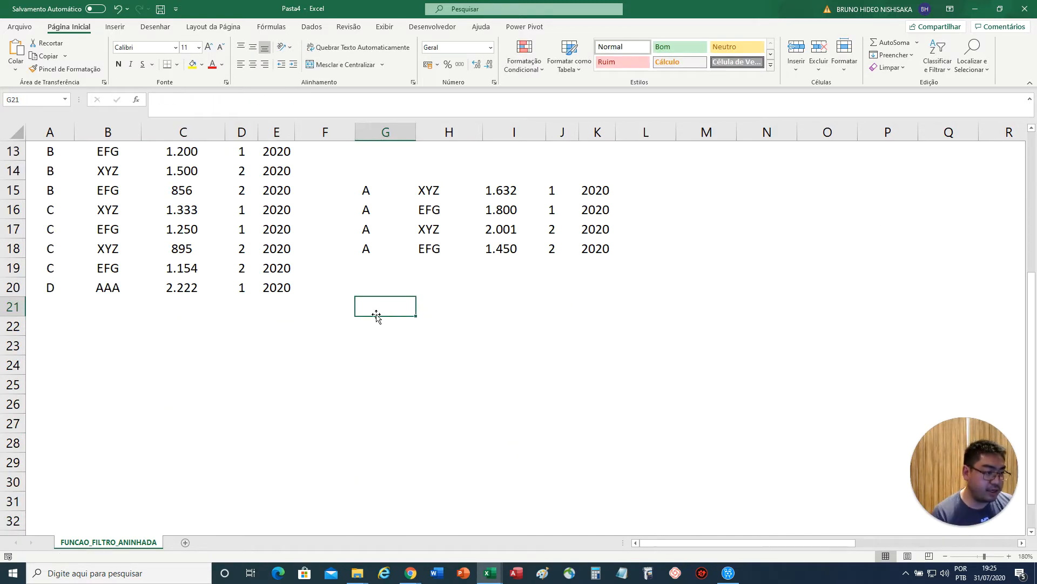
Review FILTRO's matriz argument in G15, and copy DESLOC($A$8;;;CONT.VALORES($A:$A)-1;1) from its incluir argument.
scroll(376, 315, "up", 2)
left_click(377, 327)
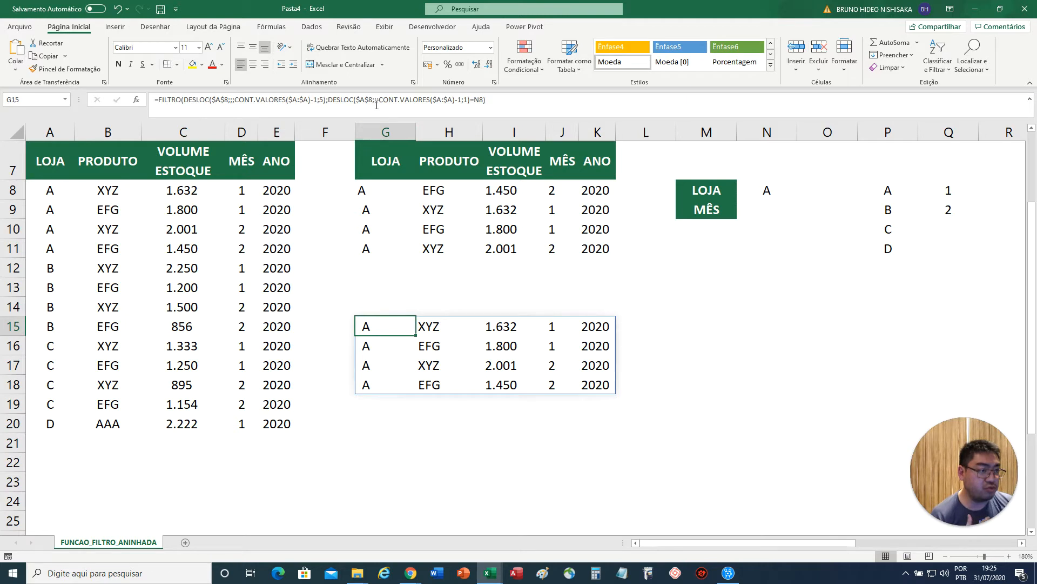
left_click(350, 101)
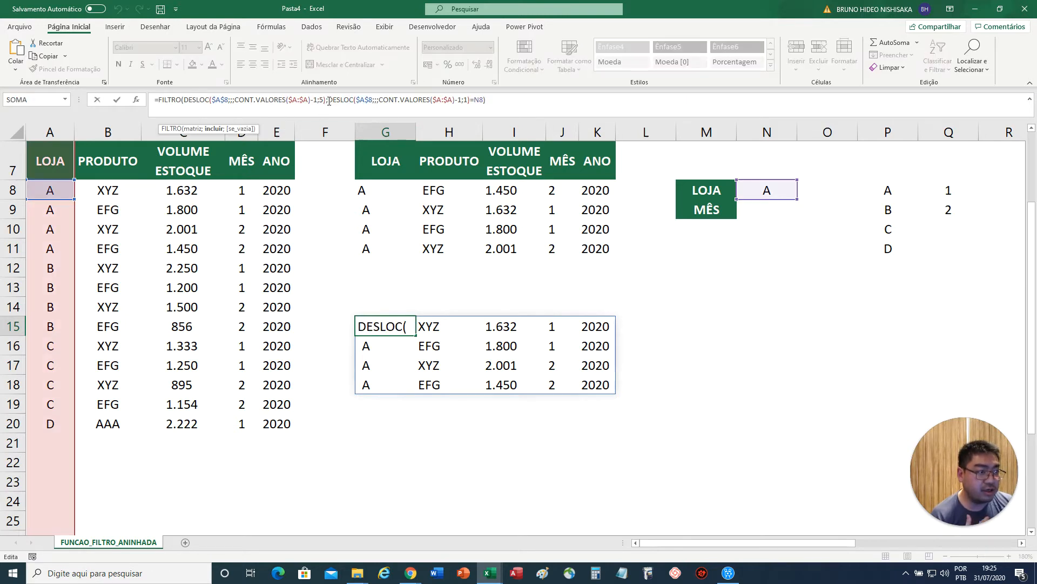
left_click(373, 326)
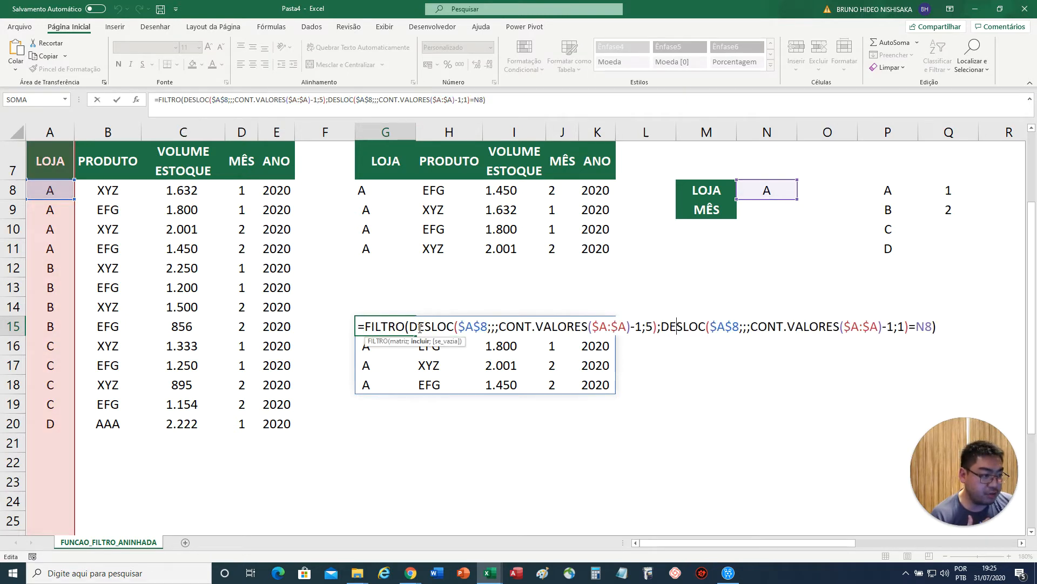
left_click_drag(409, 326, 659, 330)
left_click(659, 330)
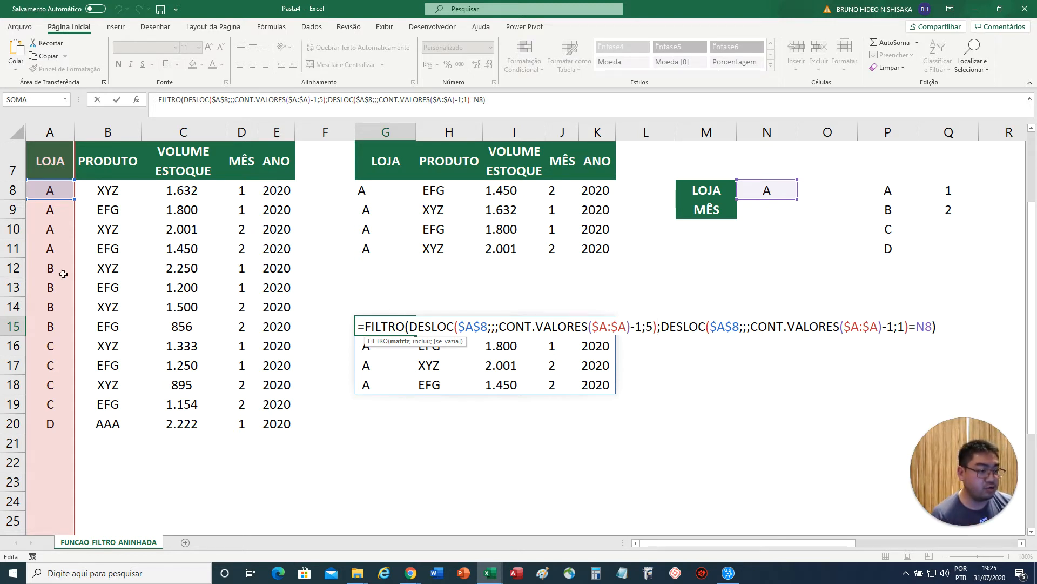
left_click(663, 330)
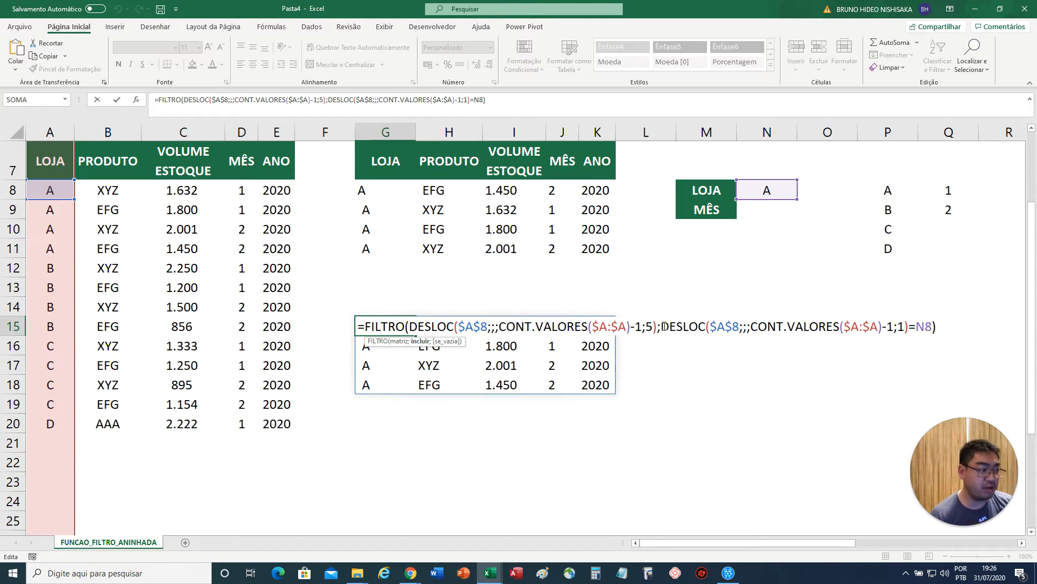
left_click_drag(662, 326, 910, 325)
key("ctrl+c")
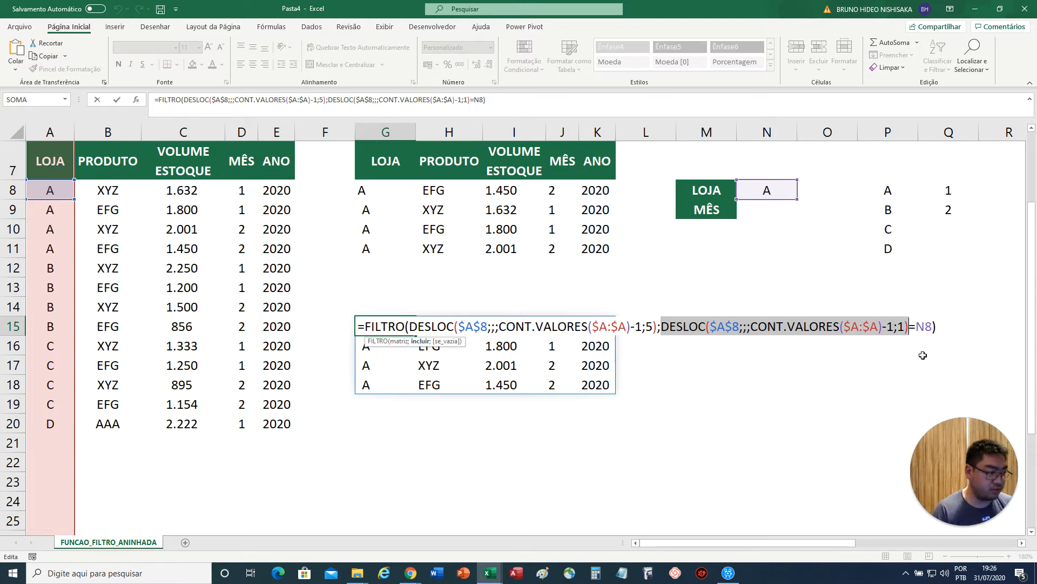
key("Return")
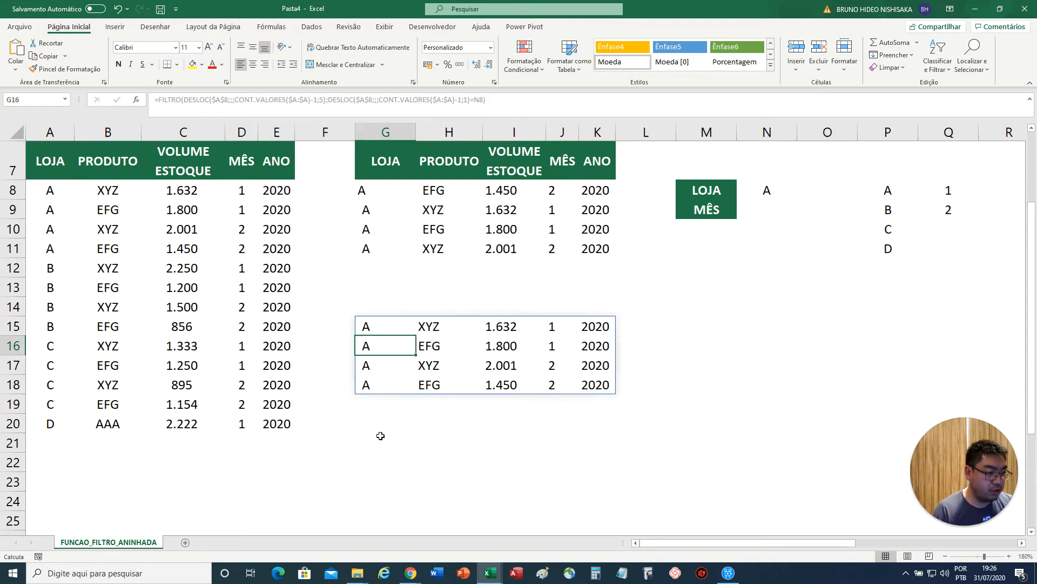
Enter the copied expression in G21 as =DESLOC($A$8;;;CONT.VALORES($A:$A)-1;1).
left_click(376, 435)
type("=")
key("ctrl+v")
key("Return")
key("Up")
scroll(389, 448, "down", 3)
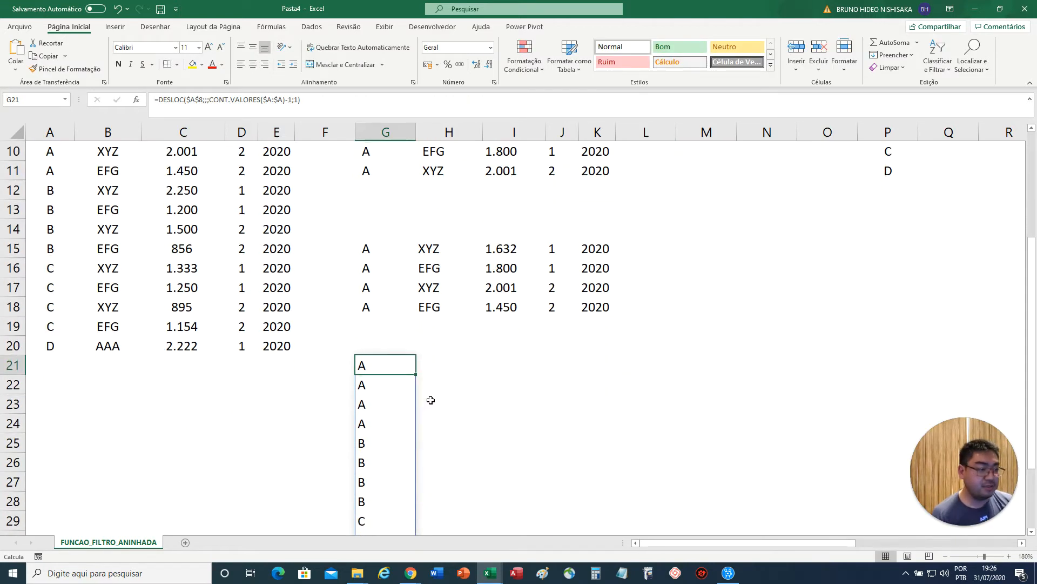
scroll(420, 384, "up", 1)
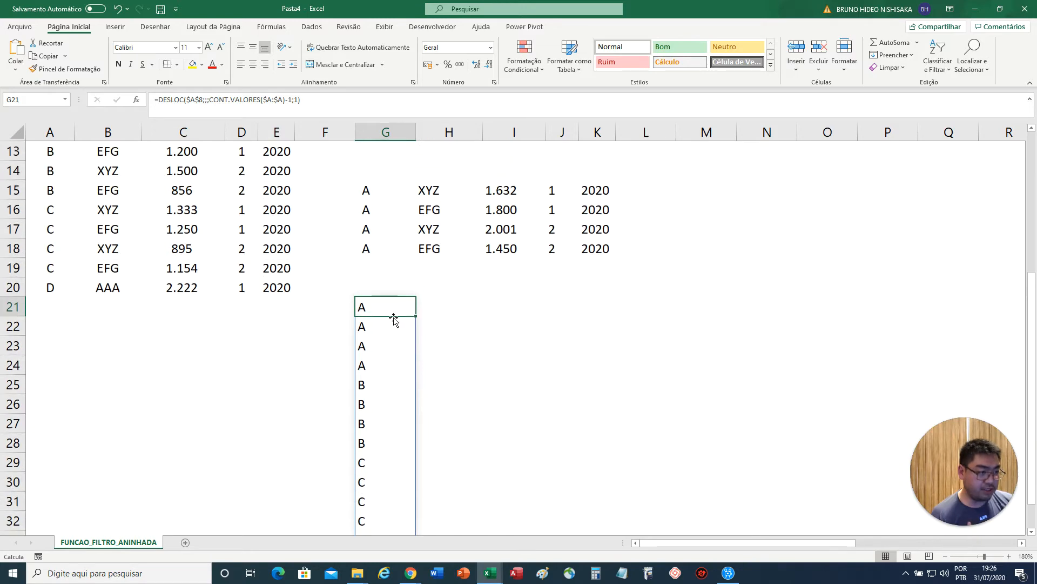
Examine the largura argument of 1 in G21's DESLOC formula and the store column it returns.
double_click(395, 312)
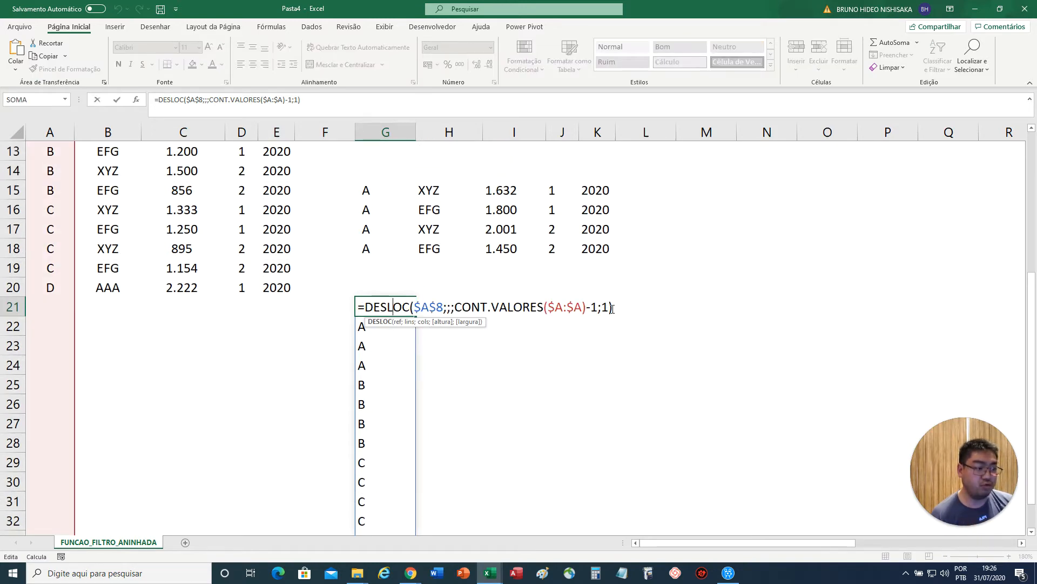
scroll(621, 332, "up", 3)
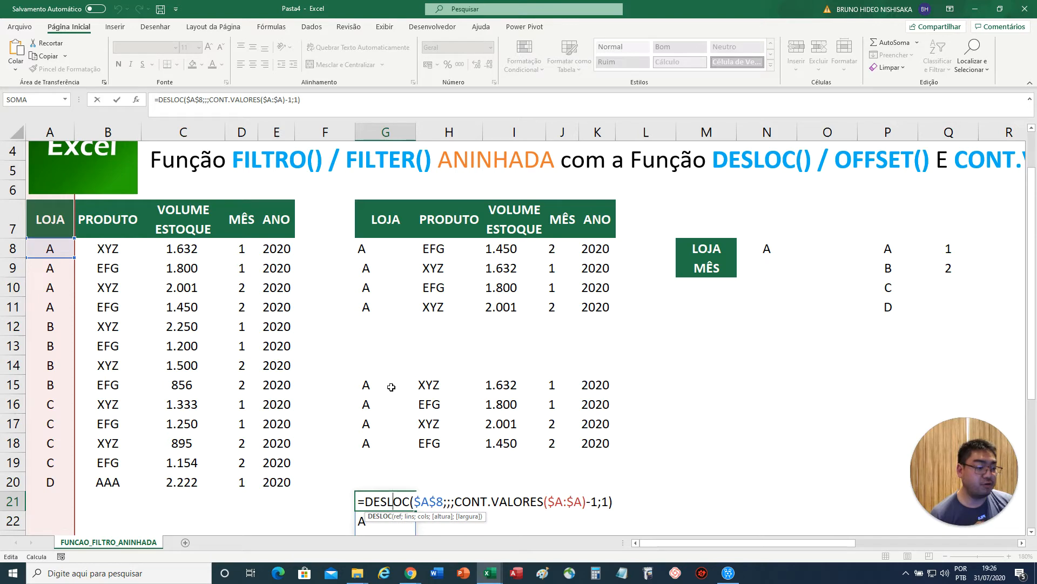
scroll(391, 387, "down", 1)
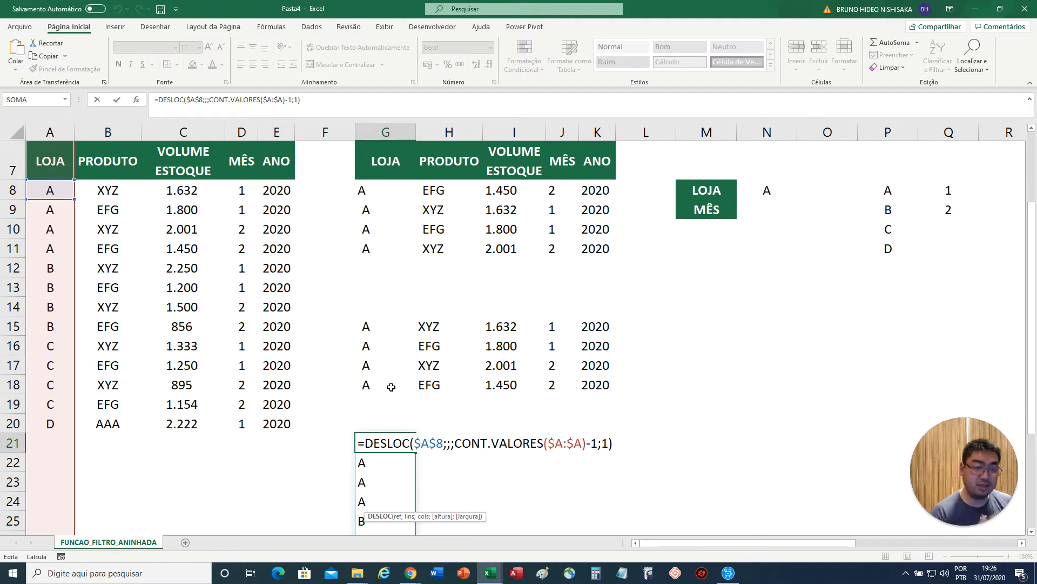
double_click(605, 443)
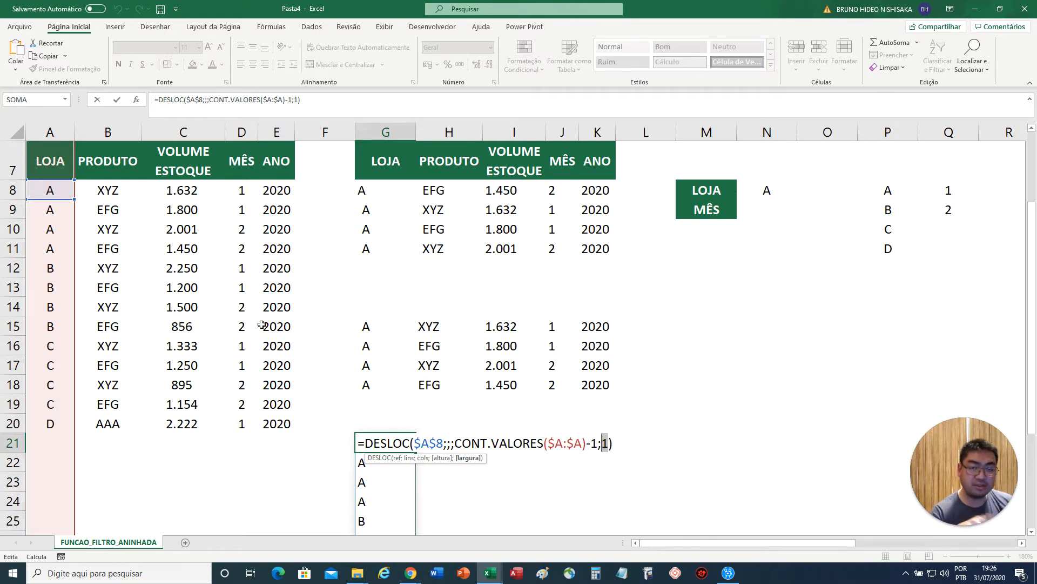
key("Return")
scroll(382, 373, "down", 3)
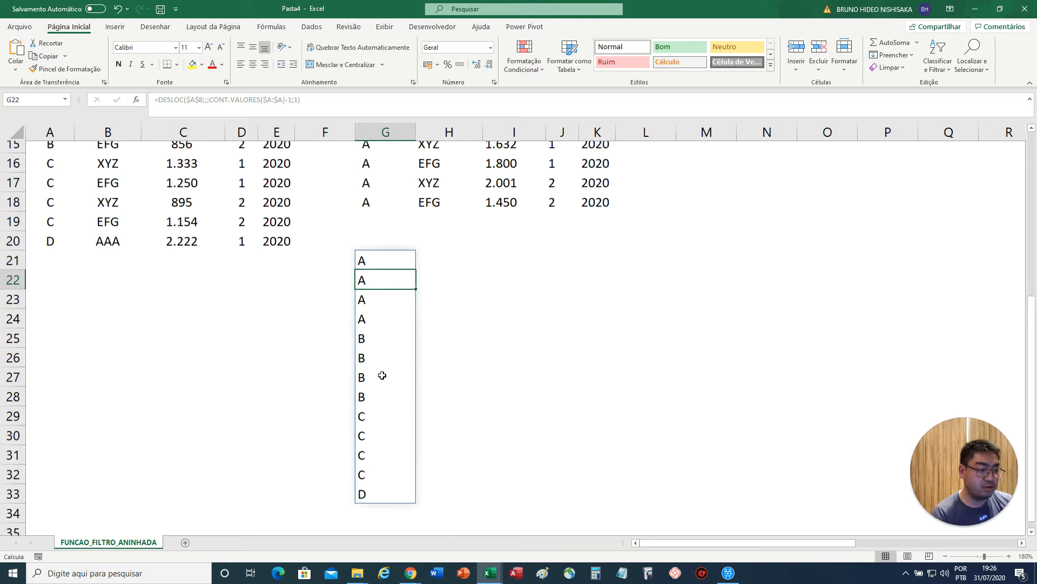
Clear the single-column DESLOC test formula from G21.
scroll(382, 375, "up", 1)
key("Up")
scroll(389, 378, "down", 1)
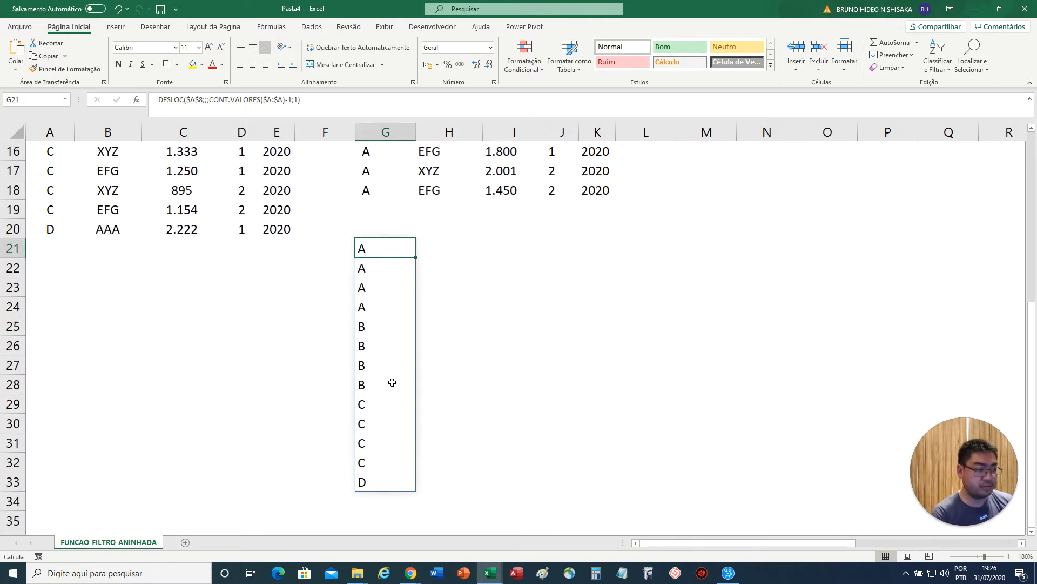
scroll(392, 382, "up", 2)
key("Delete")
Examine the matriz argument, the single-column DESLOC in incluir and the N8 criterion in G15's FILTRO formula.
left_click(372, 258)
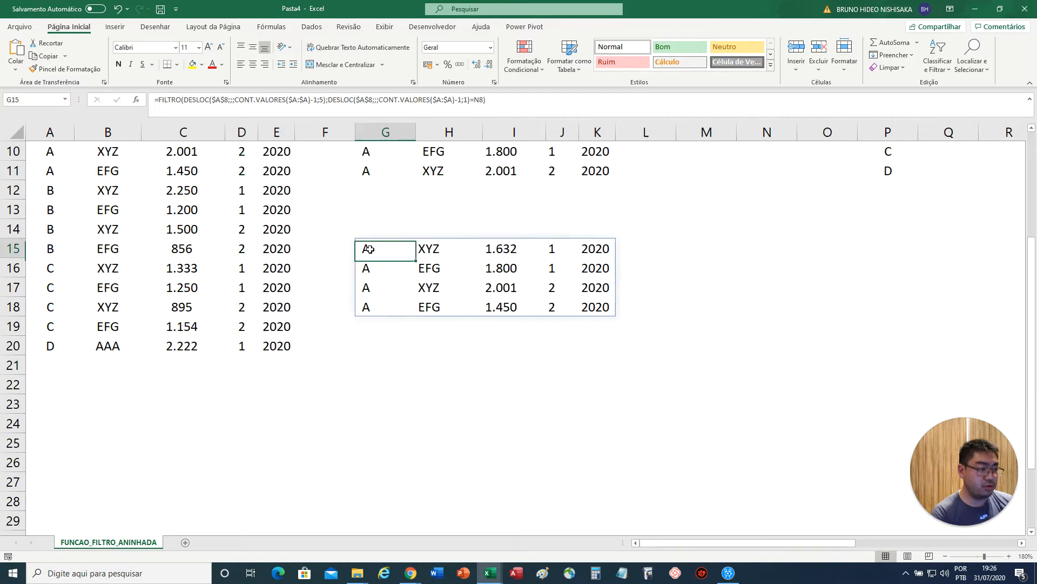
key("F2")
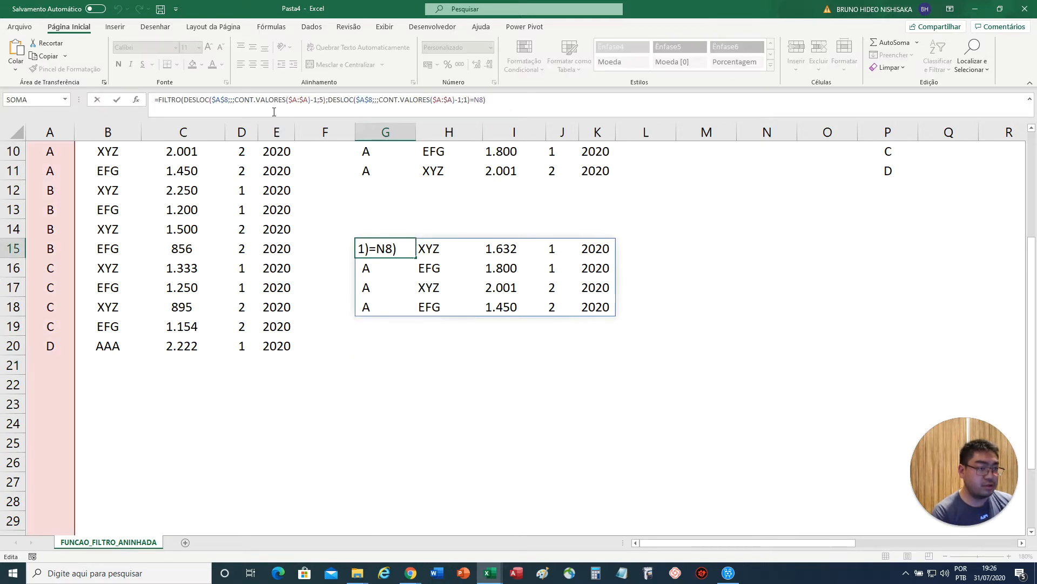
left_click(368, 253)
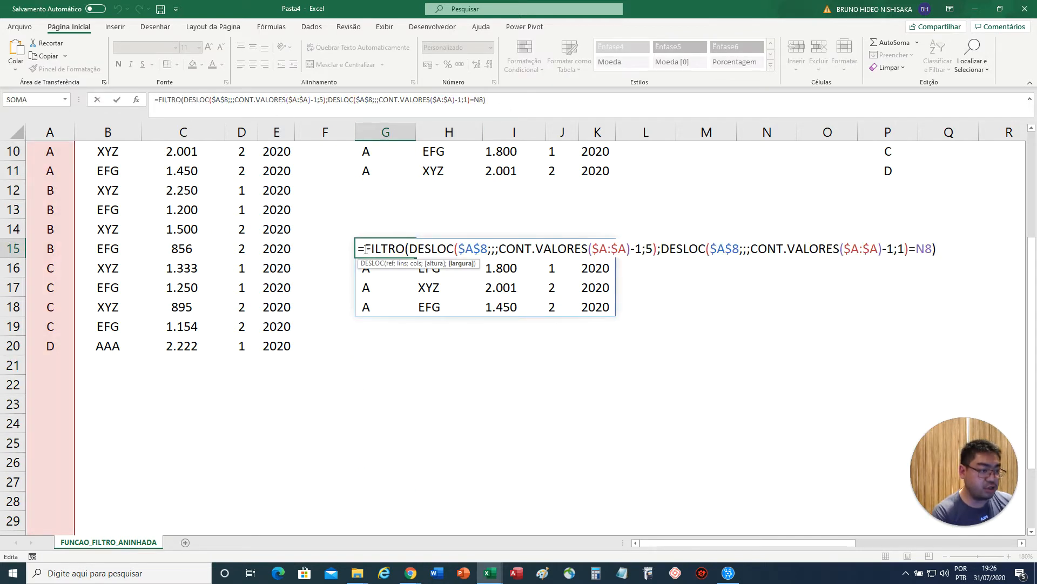
left_click(367, 249)
left_click_drag(410, 248, 657, 248)
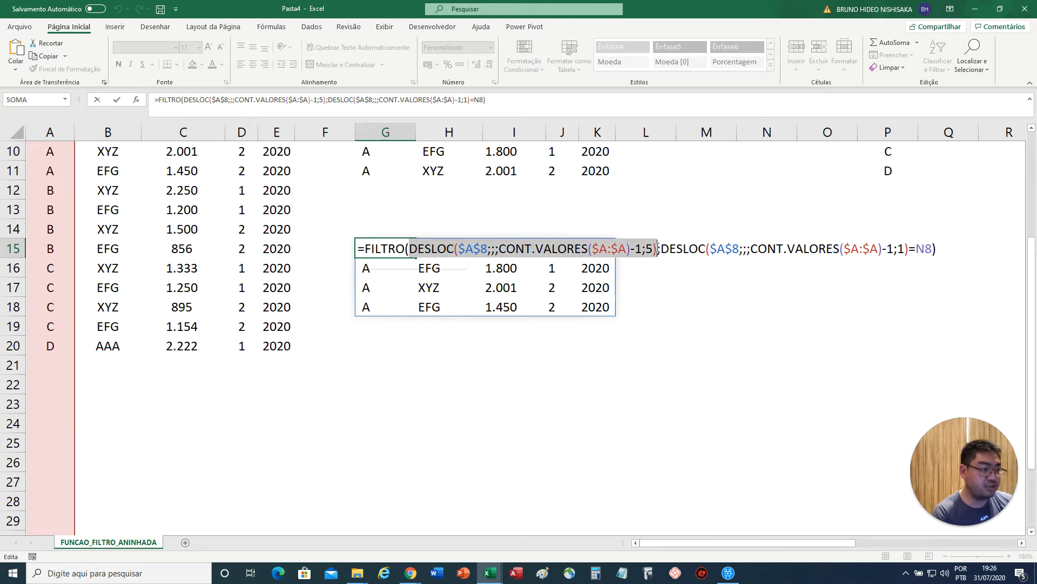
key("F9")
scroll(229, 271, "up", 2)
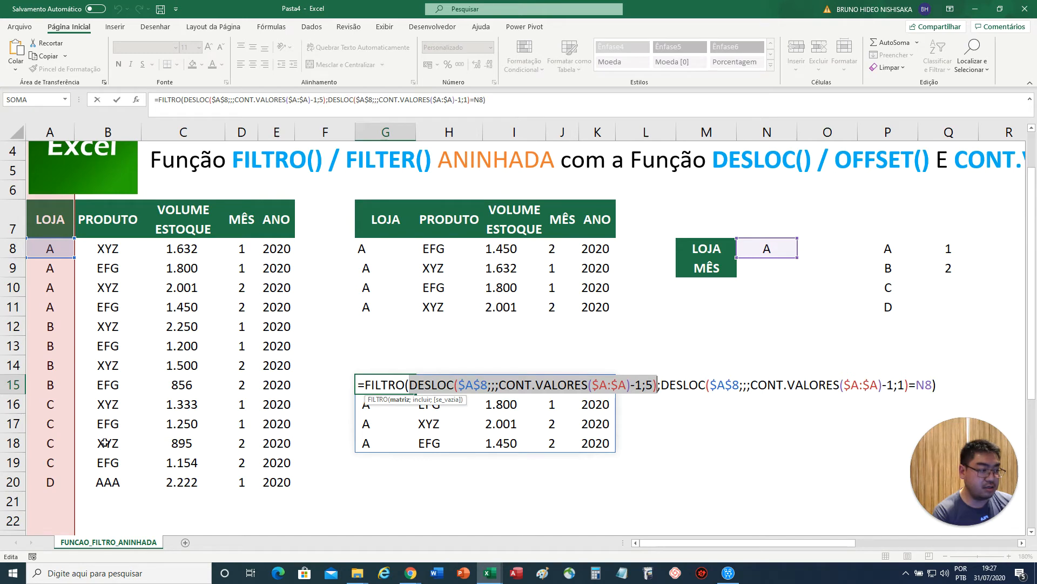
left_click(664, 385)
left_click_drag(664, 384, 909, 384)
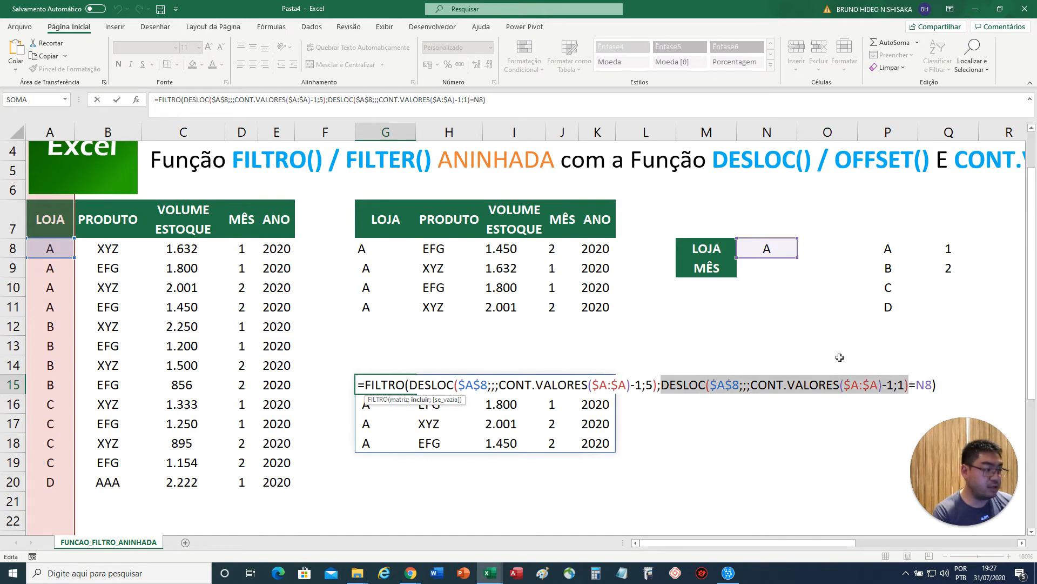
left_click(932, 385)
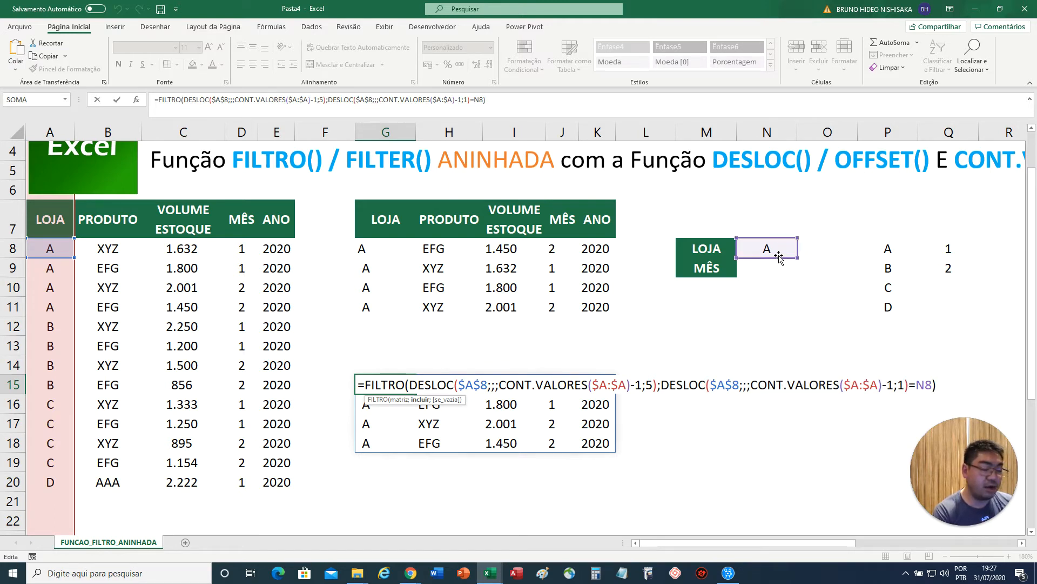
key("Return")
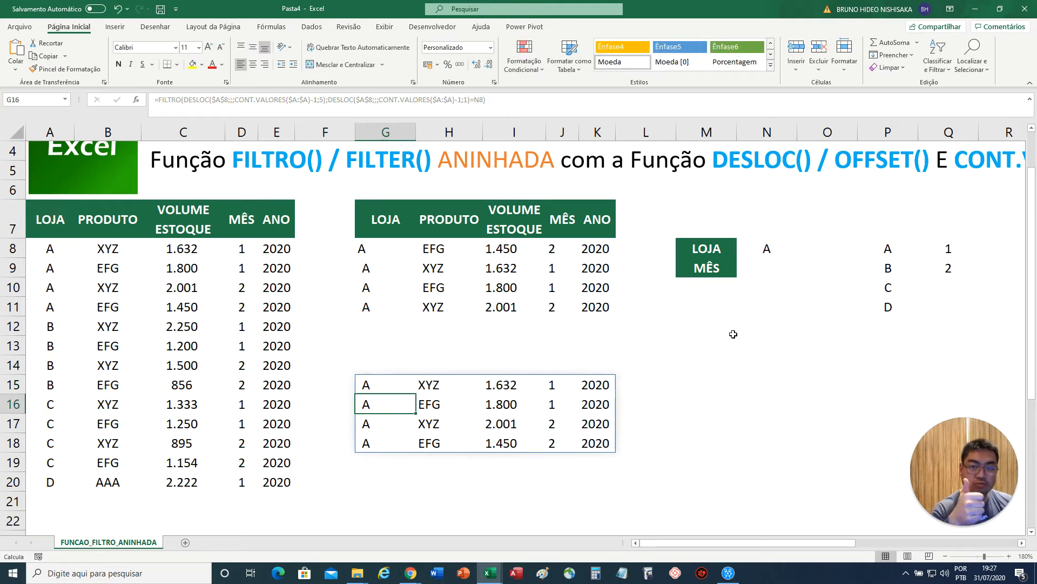
Examine the first FILTRO branch of G8's nested formula and the LOJA and MÊS criteria in N8 and N9.
left_click(383, 391)
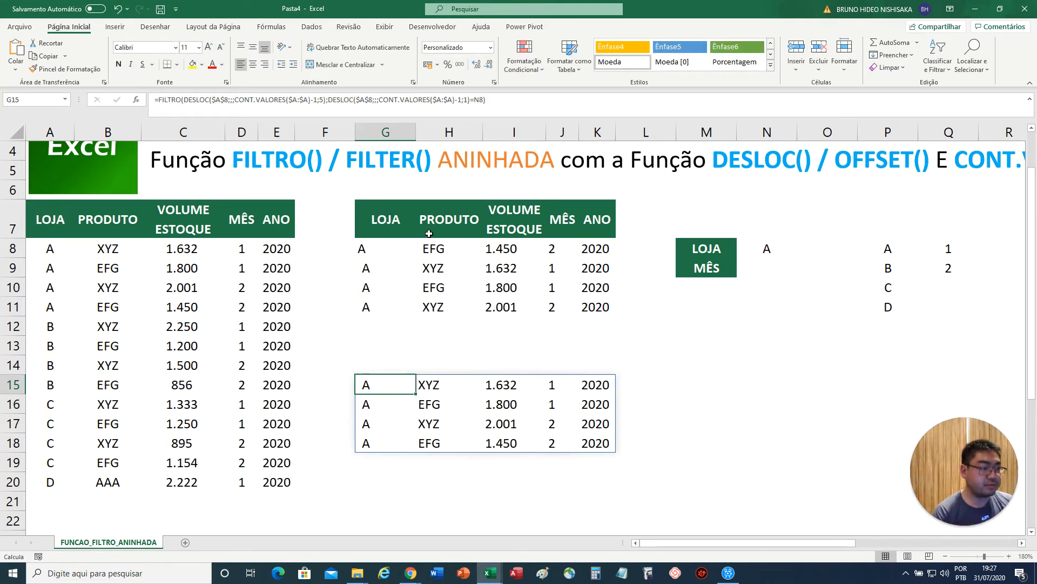
left_click(384, 244)
double_click(385, 246)
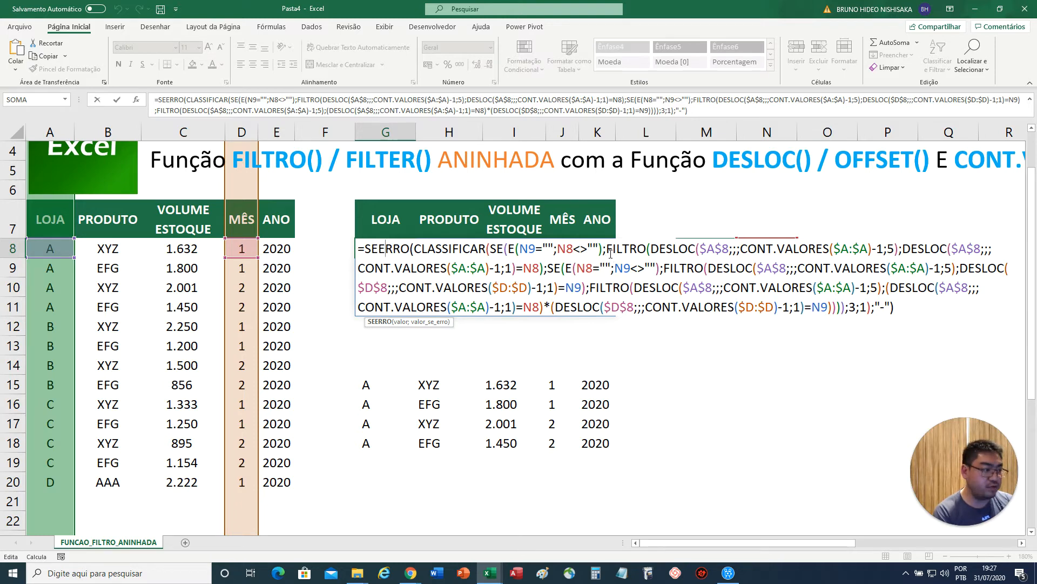
left_click_drag(607, 250, 619, 265)
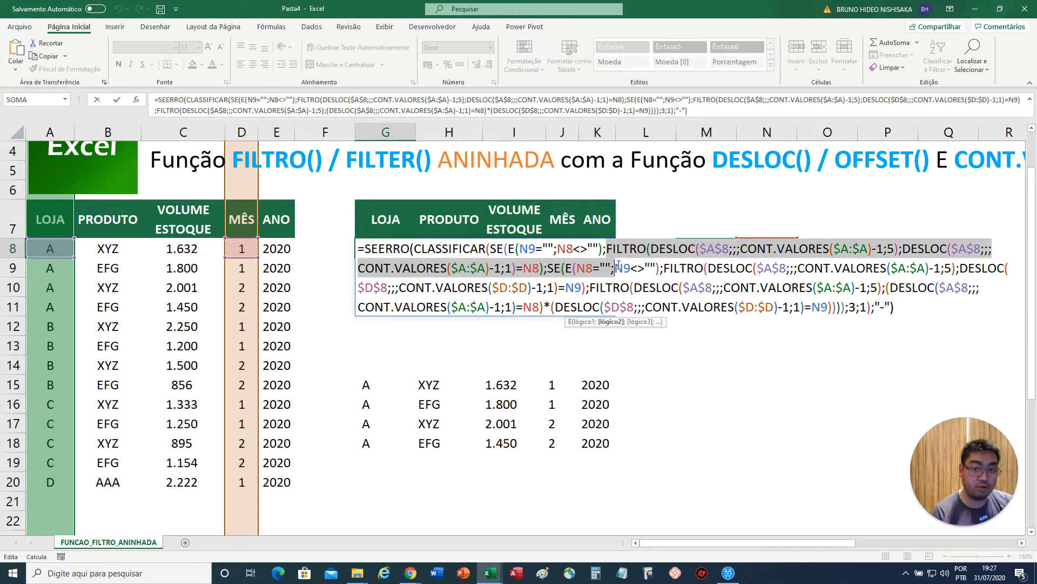
key("Return")
left_click(765, 249)
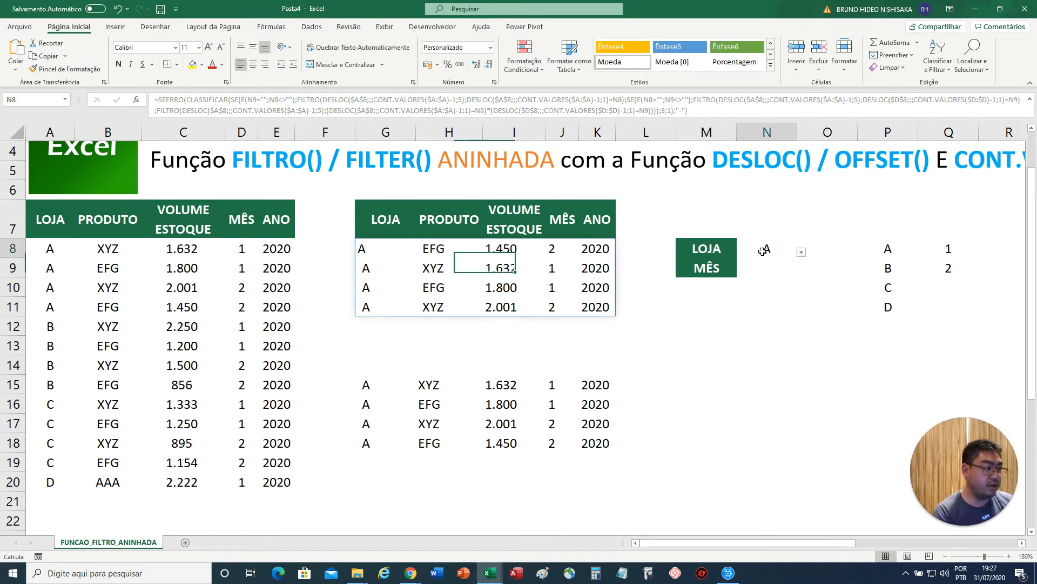
left_click(767, 263)
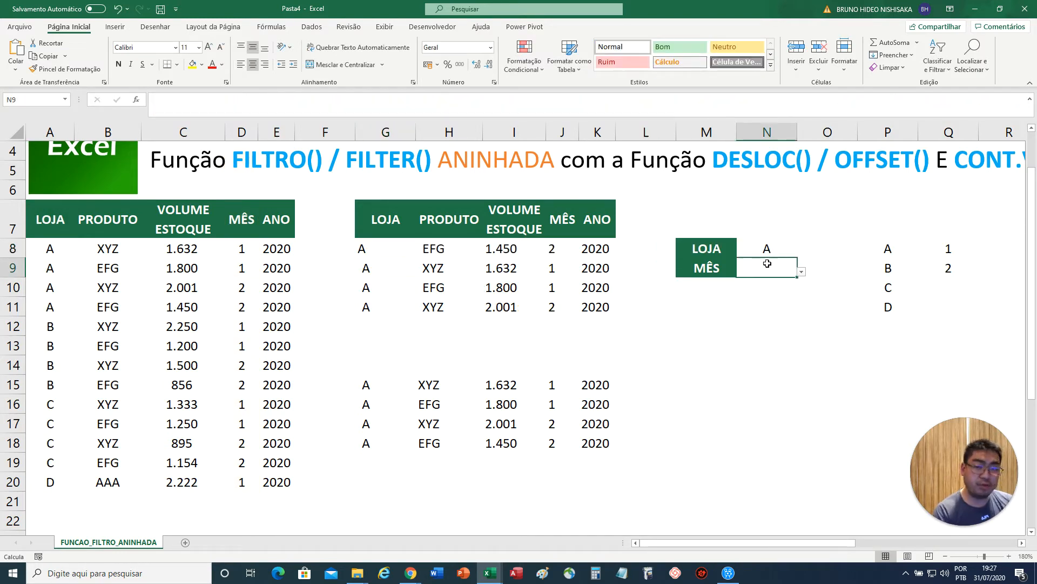
Copy the second SE's FILTRO expression, the one filtering by month in N9, from G8's formula, leaving that formula intact.
left_click(378, 253)
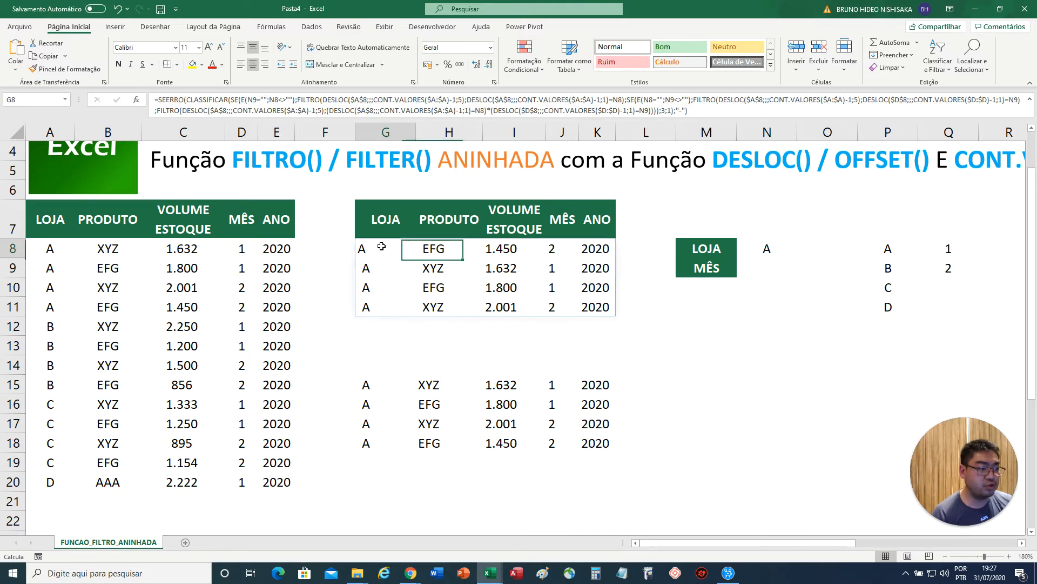
double_click(394, 249)
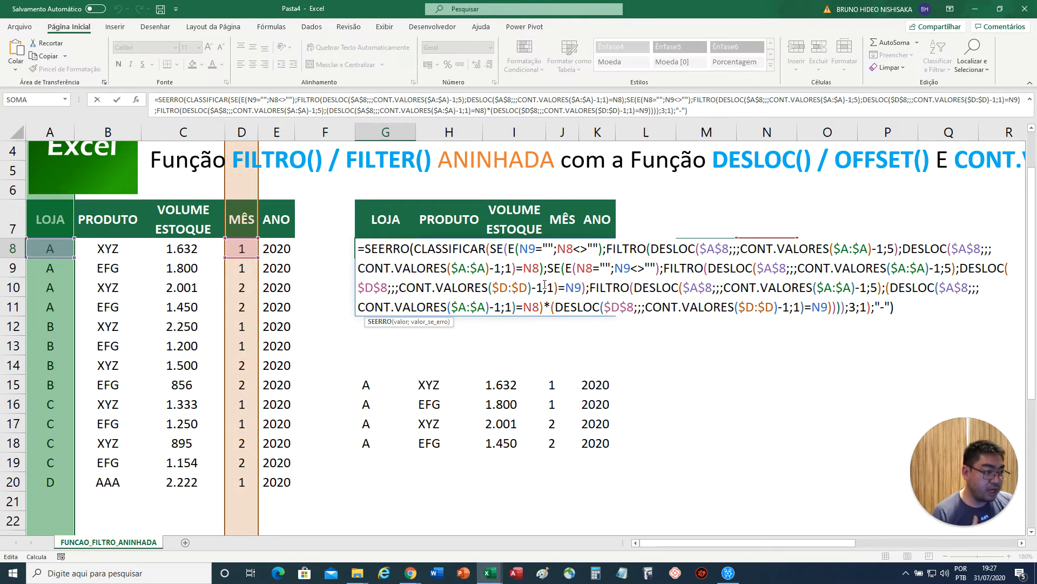
left_click(555, 269)
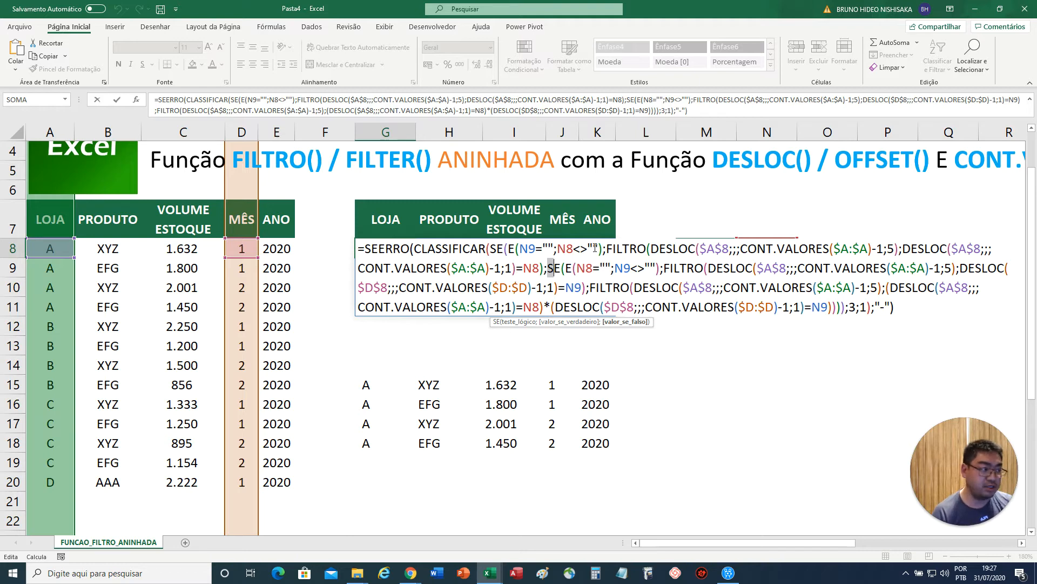
left_click(542, 269)
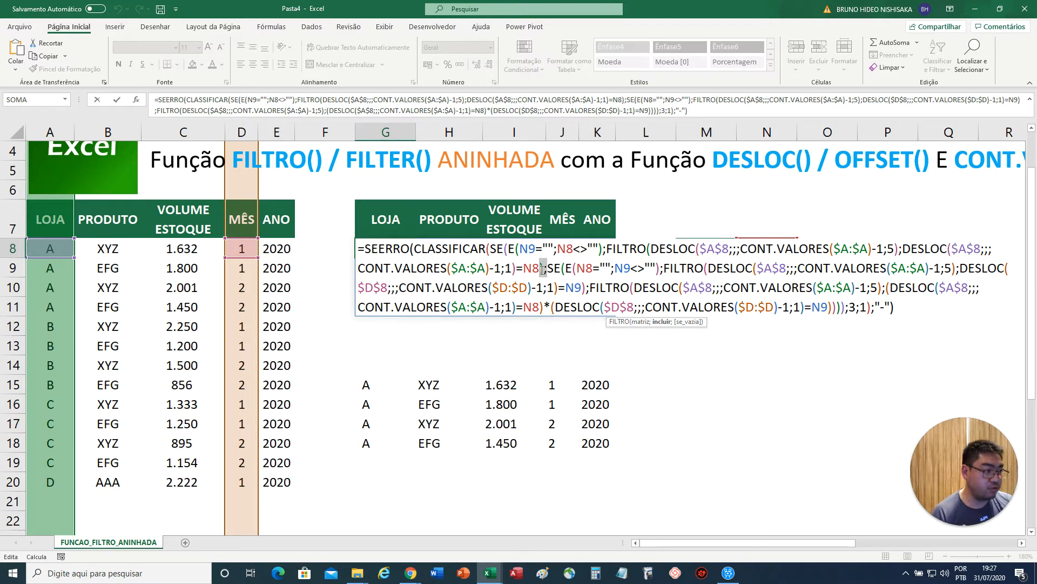
left_click(550, 269)
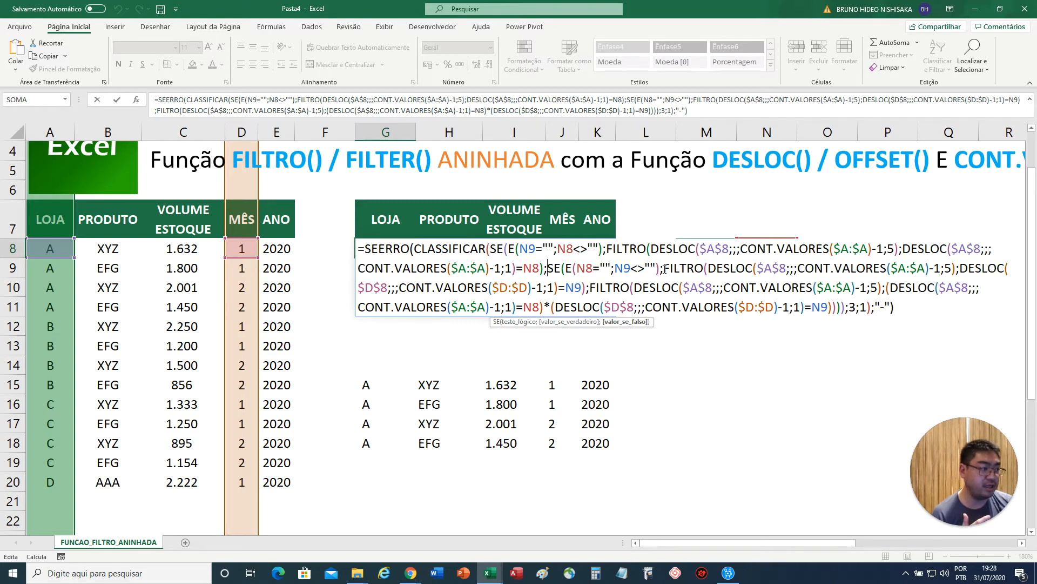
left_click_drag(664, 268, 587, 288)
key("ctrl+c")
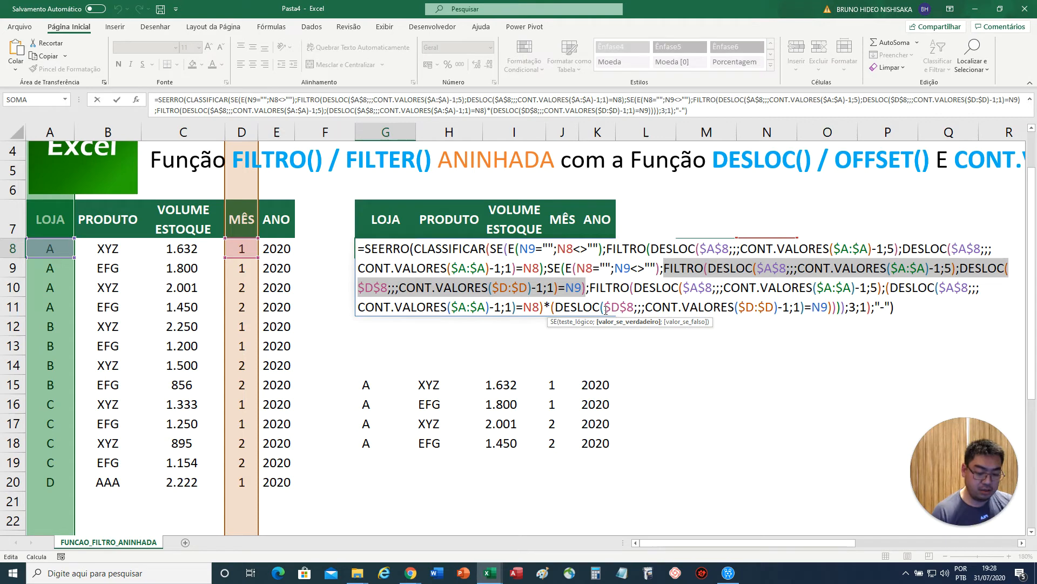
key("Return")
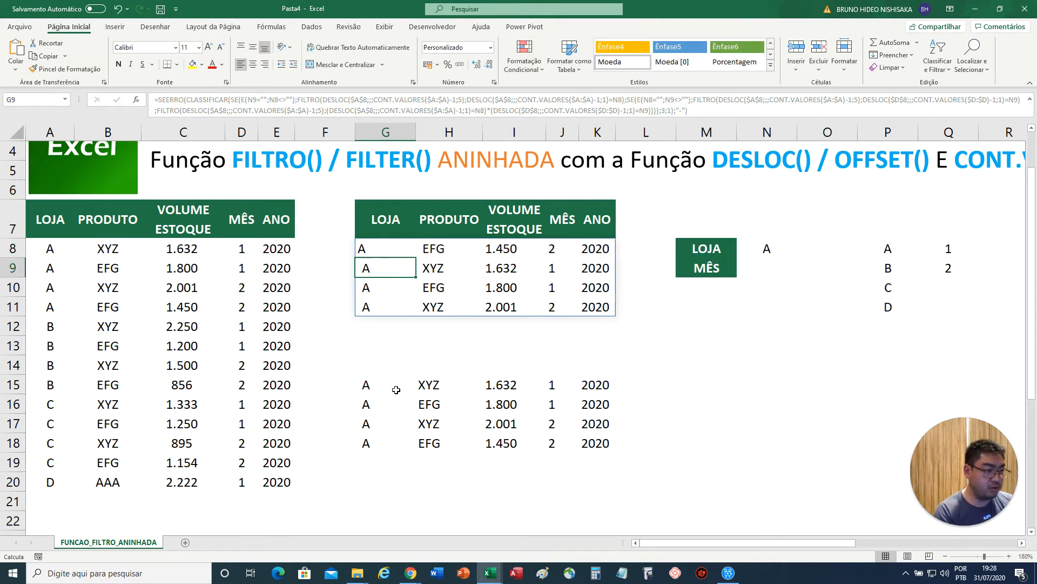
Replace the test formula in G15 with the copied =FILTRO(DESLOC($A$8;;;CONT.VALORES($A:$A)-1;5);DESLOC($D$8;;;CONT.VALORES($D:$D)-1;1)=N9).
left_click(369, 383)
key("Delete")
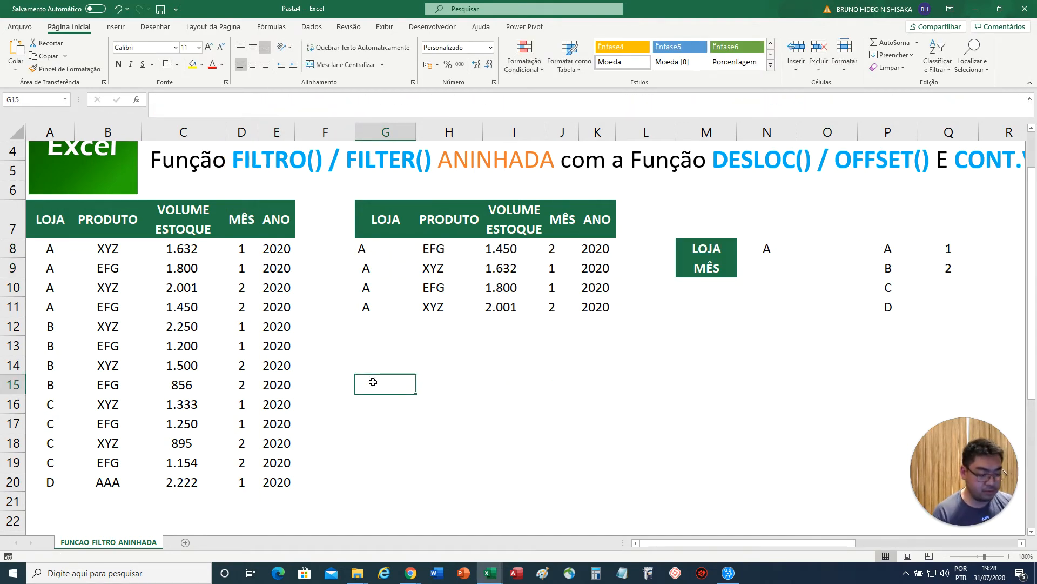
type("=")
key("ctrl+v")
key("ctrl+Return")
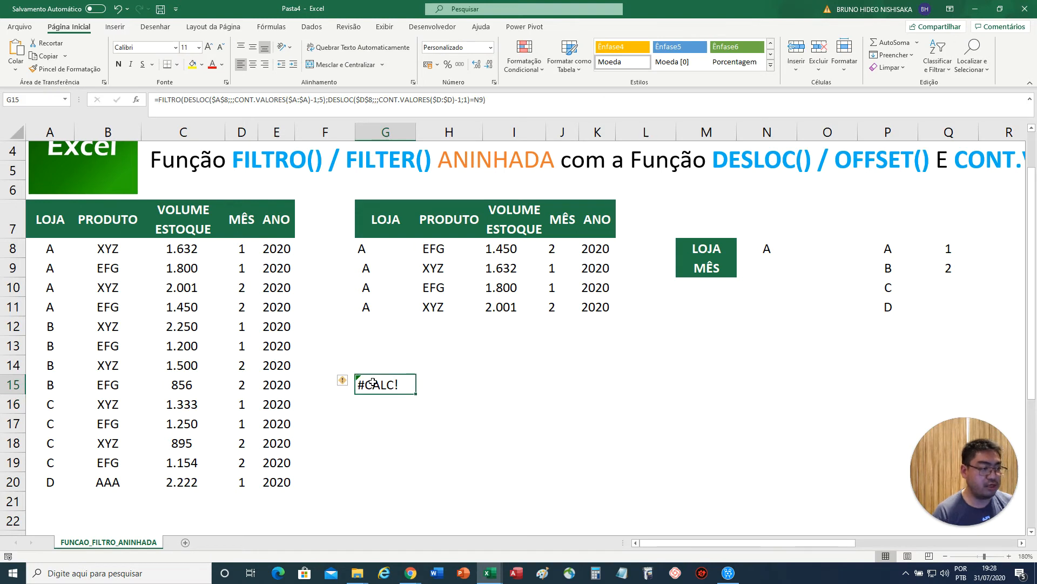
Clear the LOJA criterion in N8 and set the MÊS criterion in N9 to 1.
left_click(784, 253)
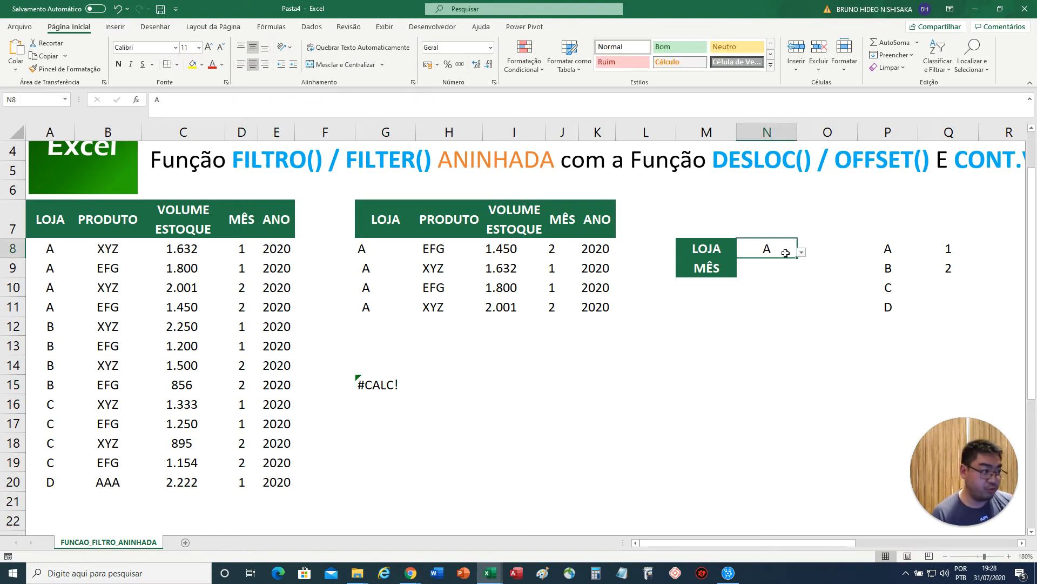
key("Delete")
left_click(768, 268)
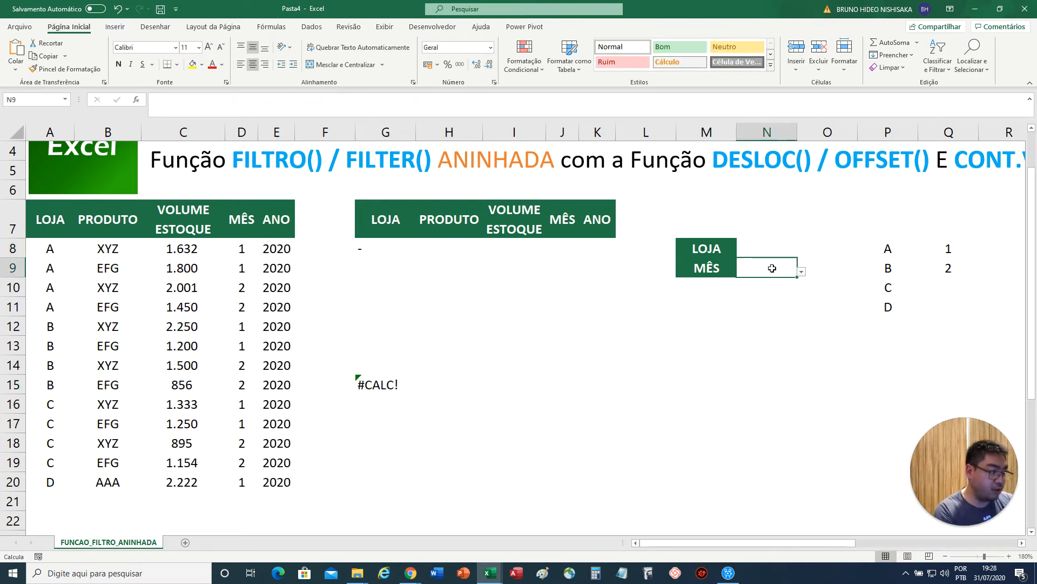
left_click(802, 272)
left_click(775, 284)
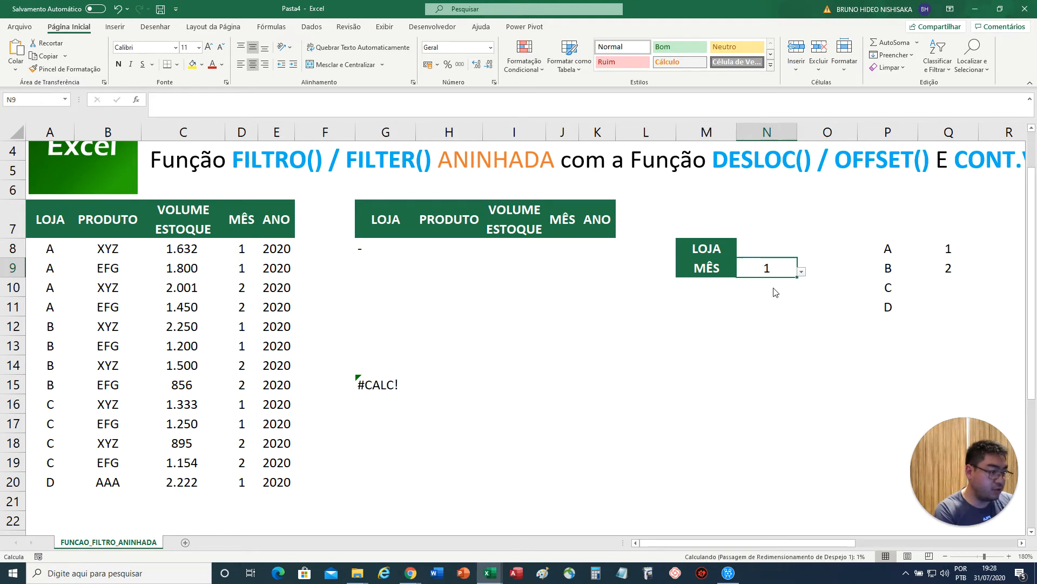
Remove the month FILTRO test formula from G15 and enter the same copied expression in G17.
left_click(367, 385)
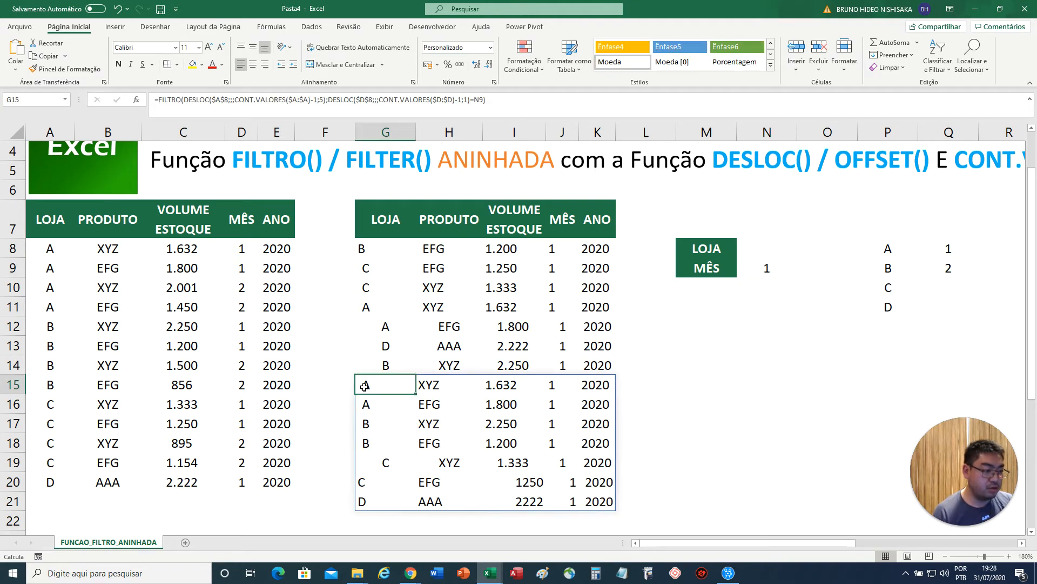
key("Delete")
key("Down")
key("Down")
type("=")
key("ctrl+v")
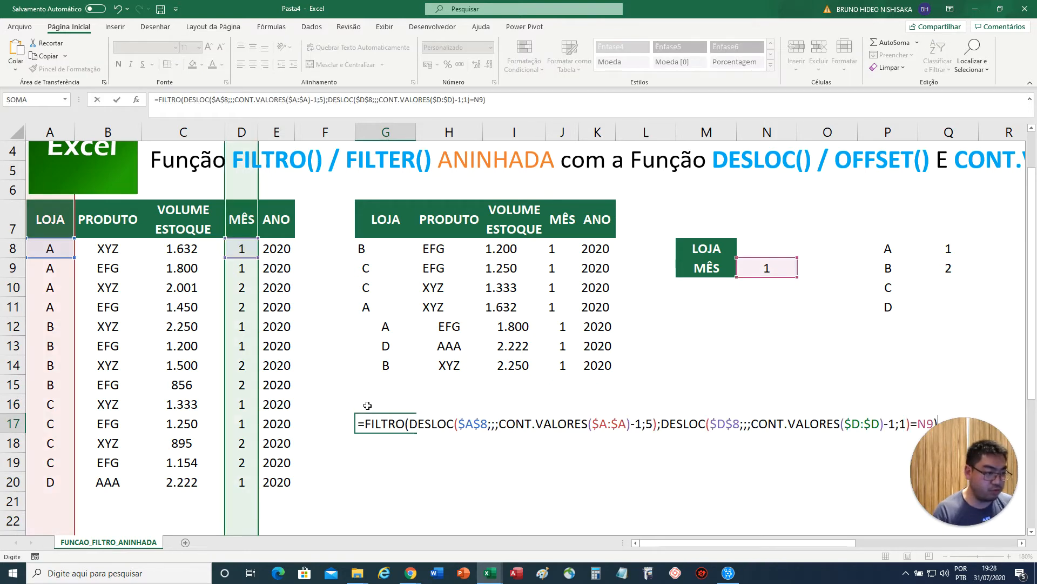
key("ctrl+Return")
scroll(353, 355, "down", 2)
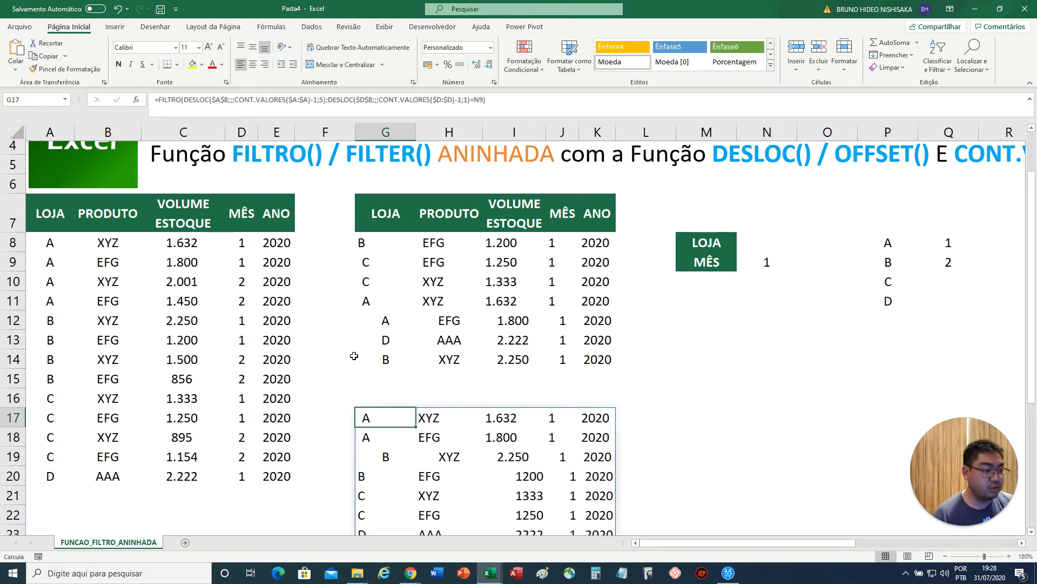
scroll(354, 355, "up", 1)
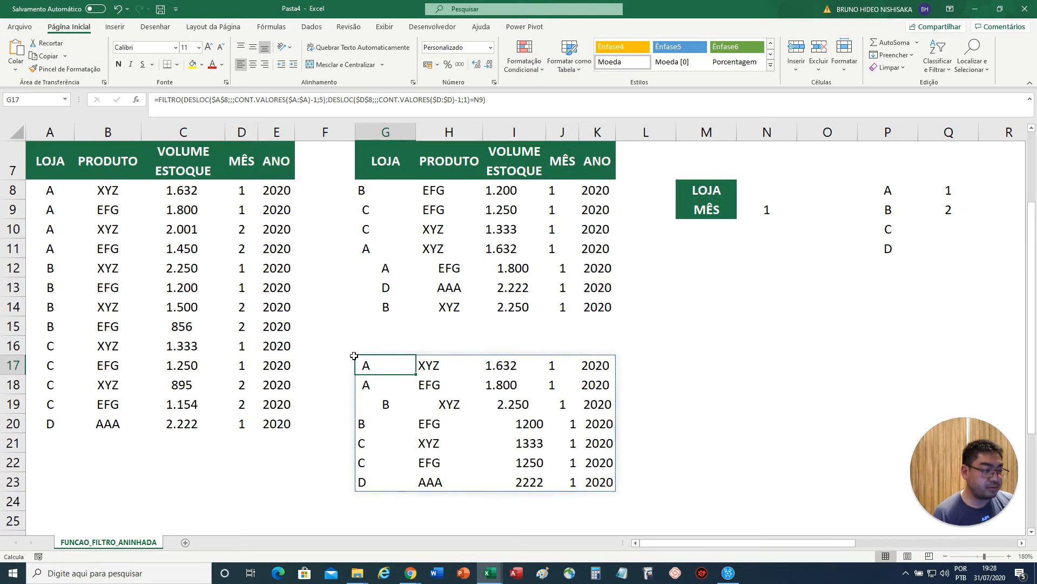
Examine the matriz and incluir arguments of G17's FILTRO formula and clear the formula from the cell.
left_click(331, 107)
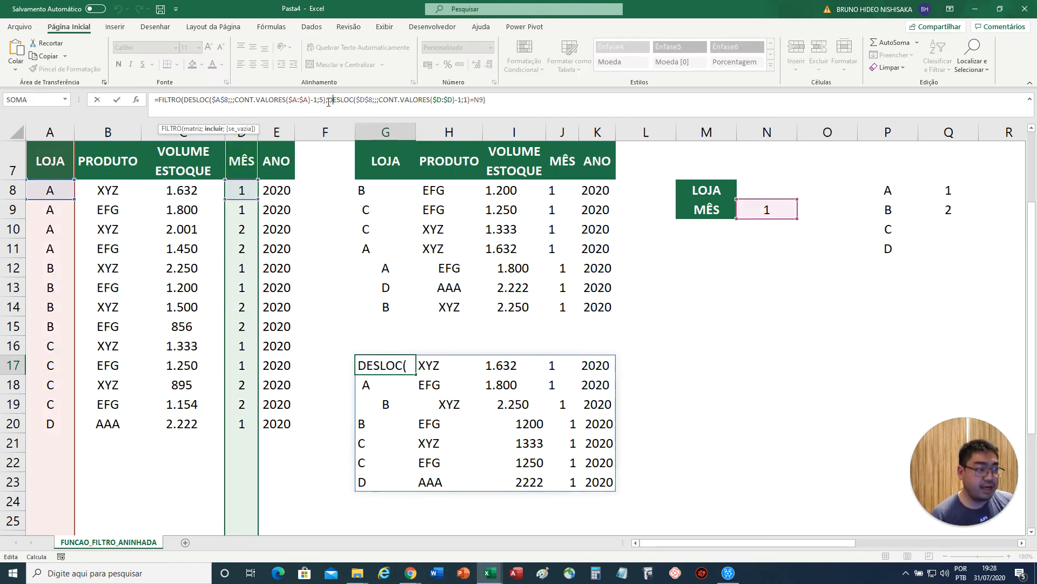
left_click_drag(327, 102, 187, 105)
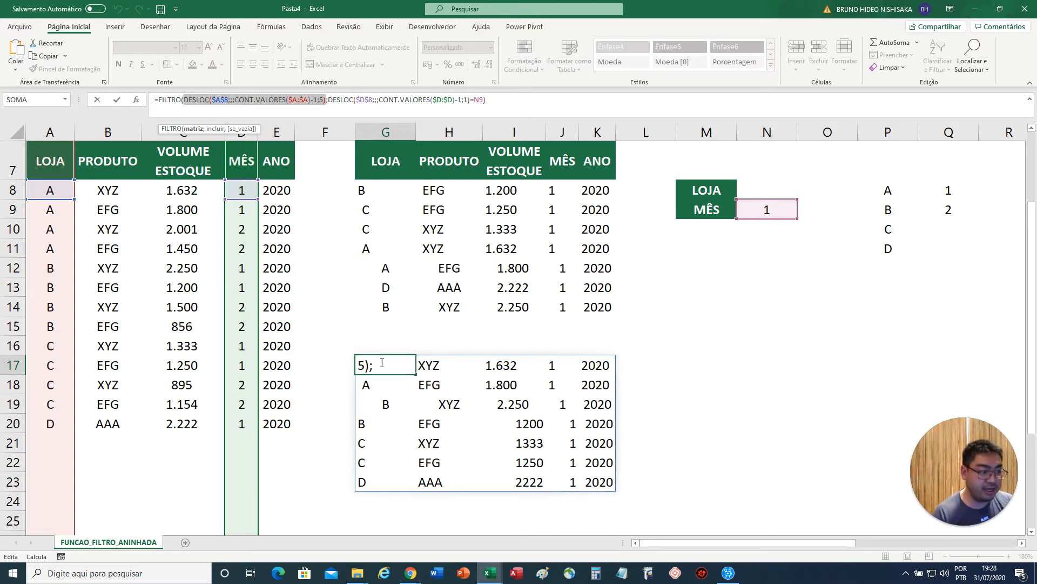
left_click(373, 363)
left_click_drag(409, 365, 657, 365)
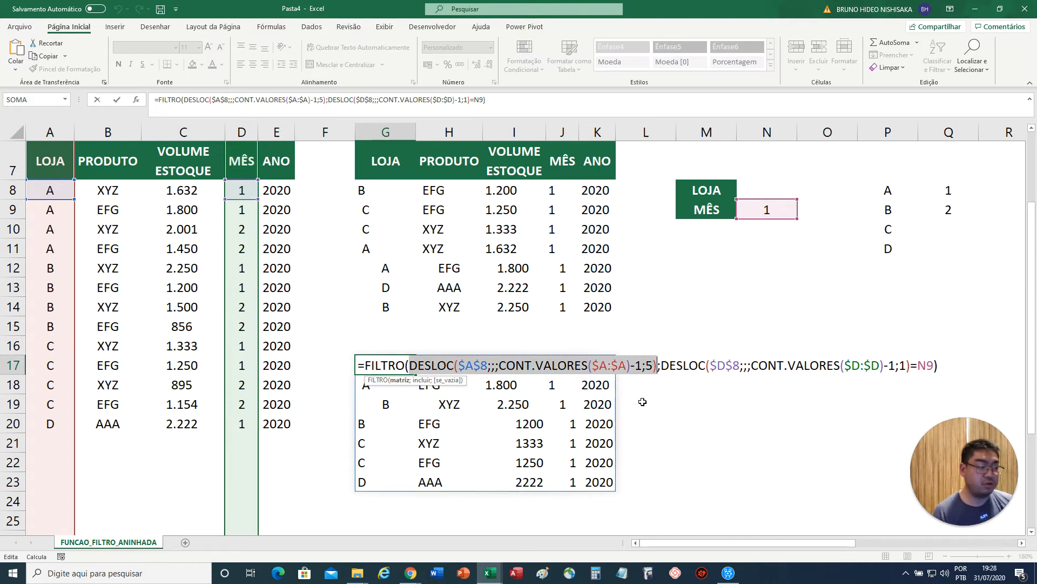
left_click(665, 365)
left_click_drag(665, 365, 934, 369)
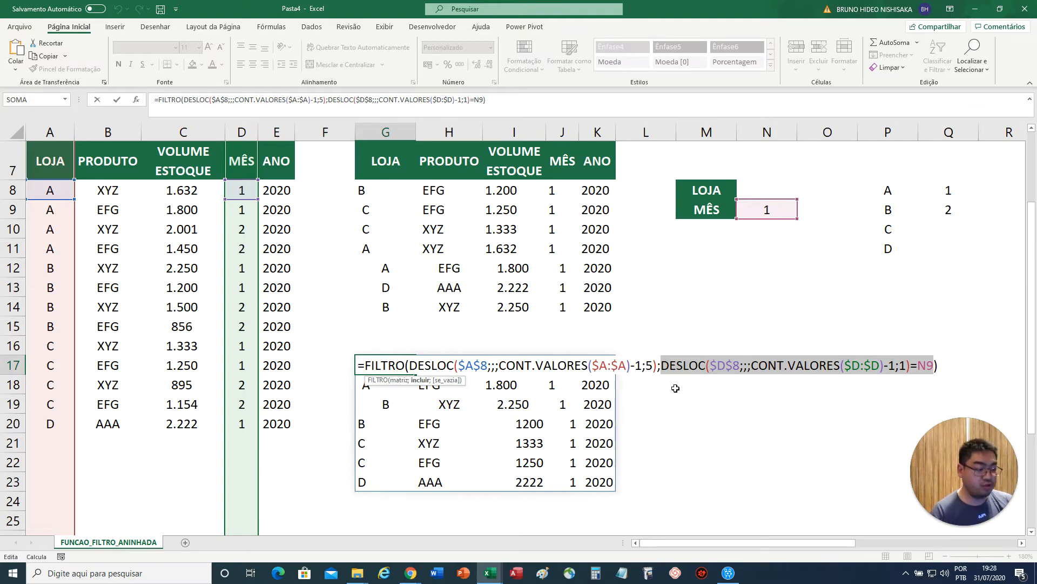
key("ctrl+Return")
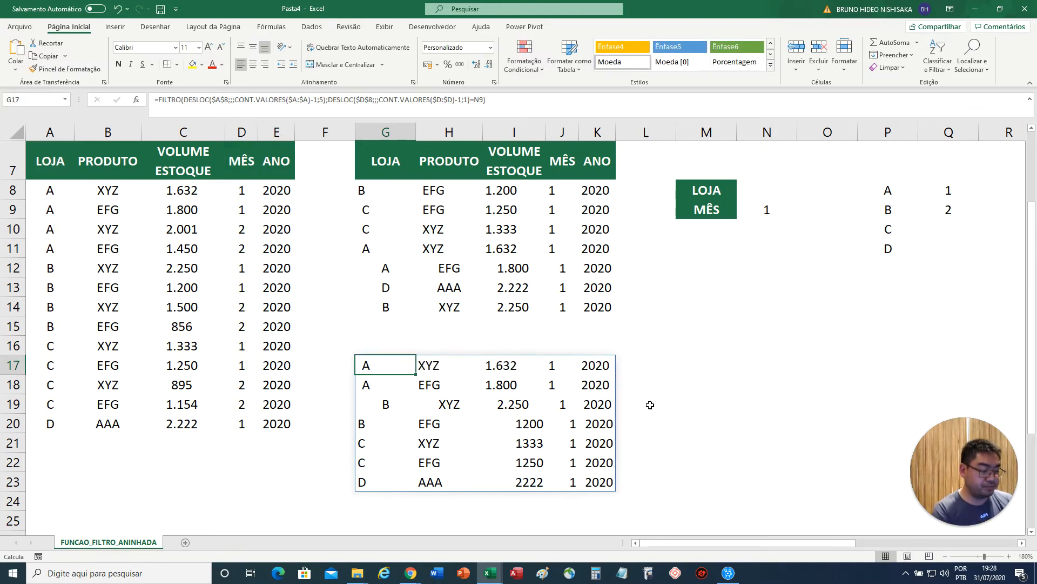
key("Delete")
Examine the store FILTRO branch in G8's formula, up to where the second SE begins as valor_se_falso.
left_click(373, 192)
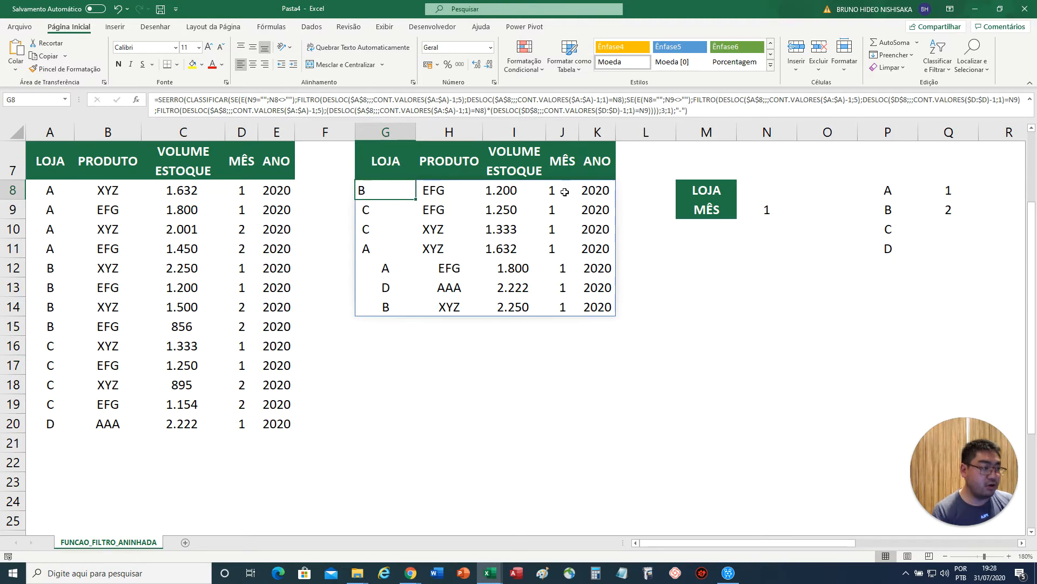
double_click(391, 191)
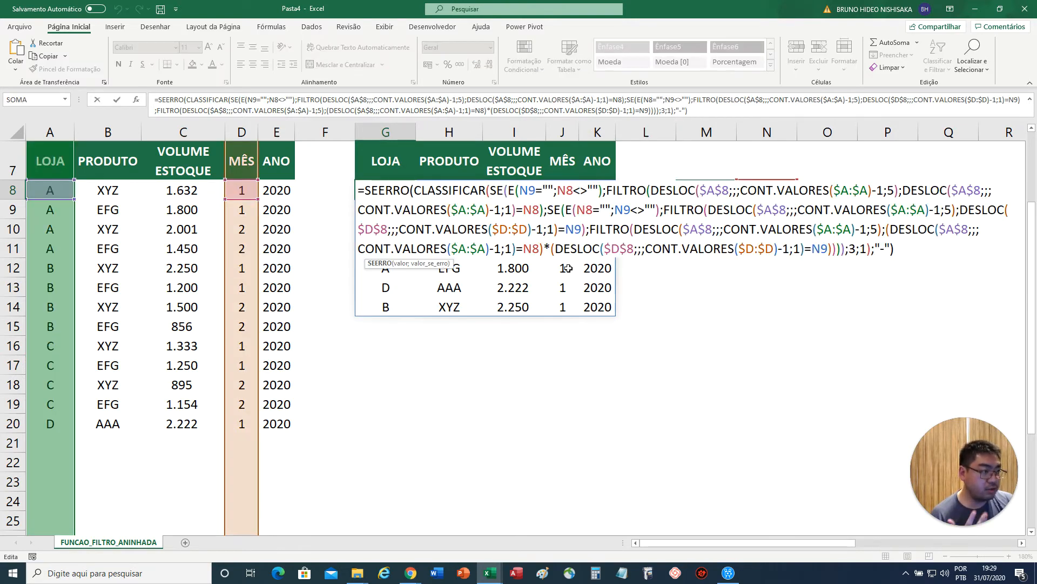
left_click(495, 192)
left_click_drag(498, 192, 546, 211)
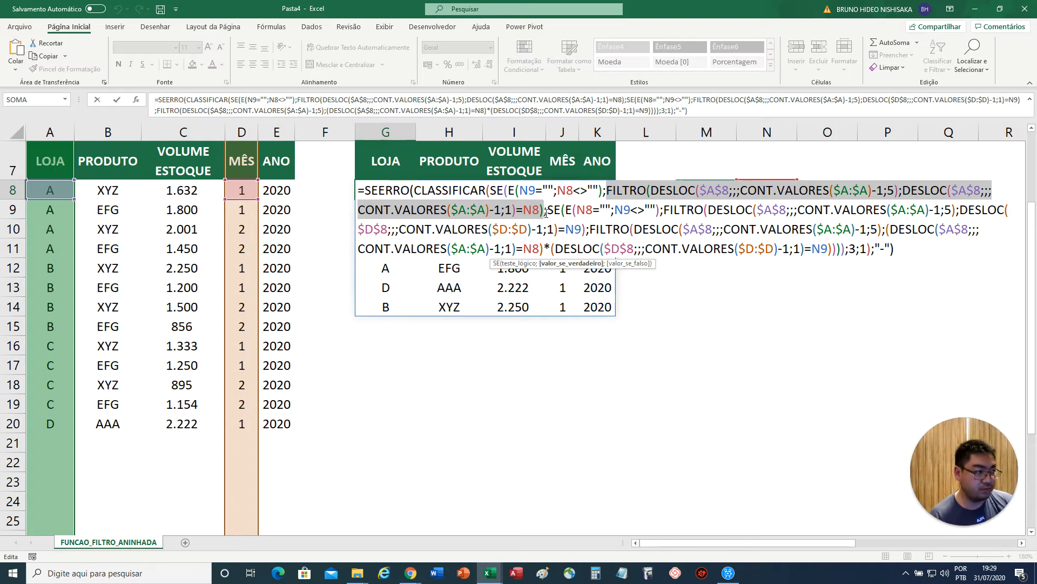
left_click(547, 212)
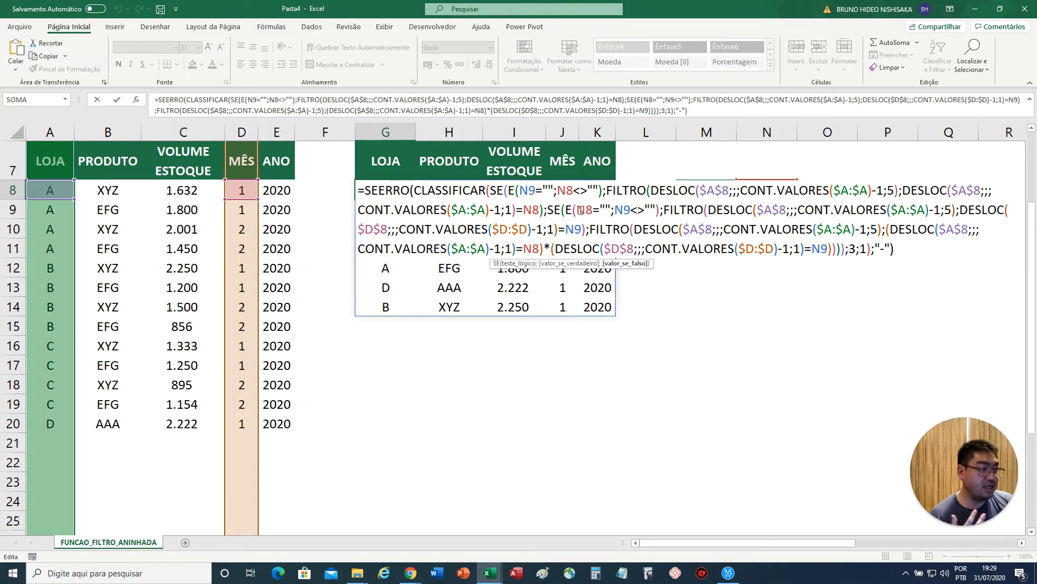
Examine the second SE's tests N8="" and N9<>"" and compare its month FILTRO with the store FILTRO in G8.
left_click_drag(577, 210, 612, 211)
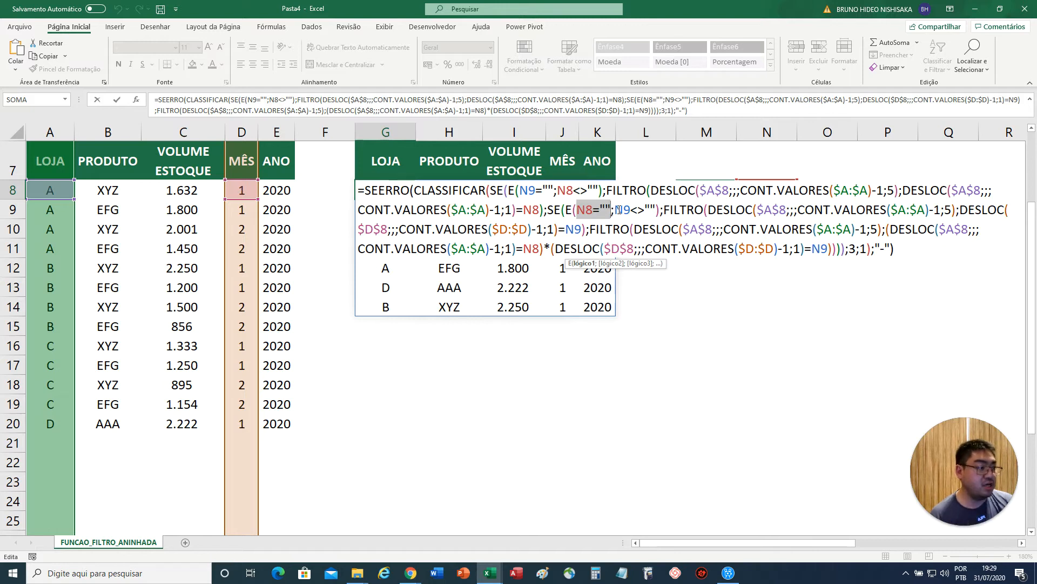
left_click(620, 209)
left_click_drag(619, 210, 659, 211)
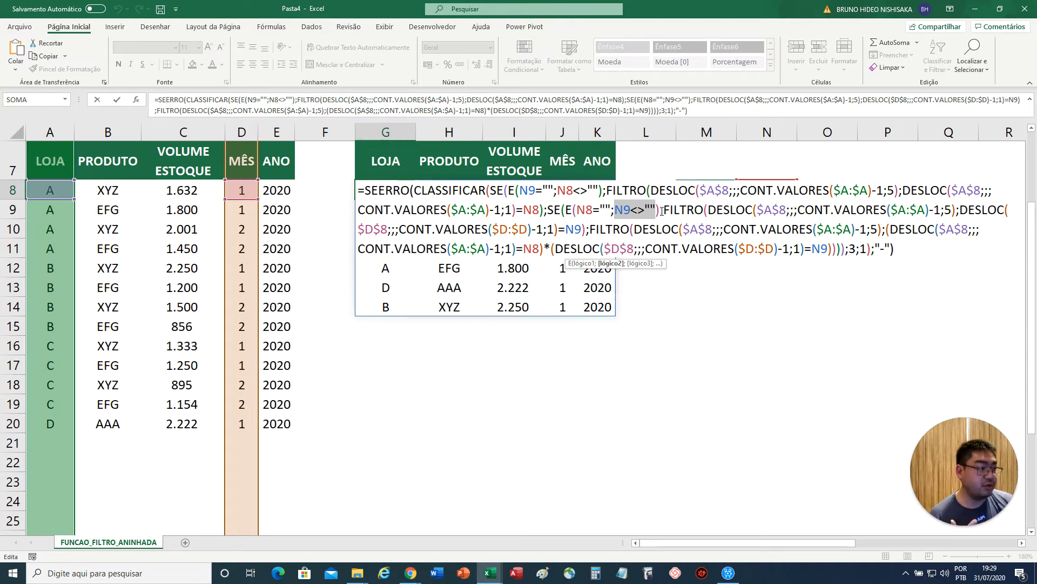
left_click(662, 209)
left_click_drag(665, 209, 587, 232)
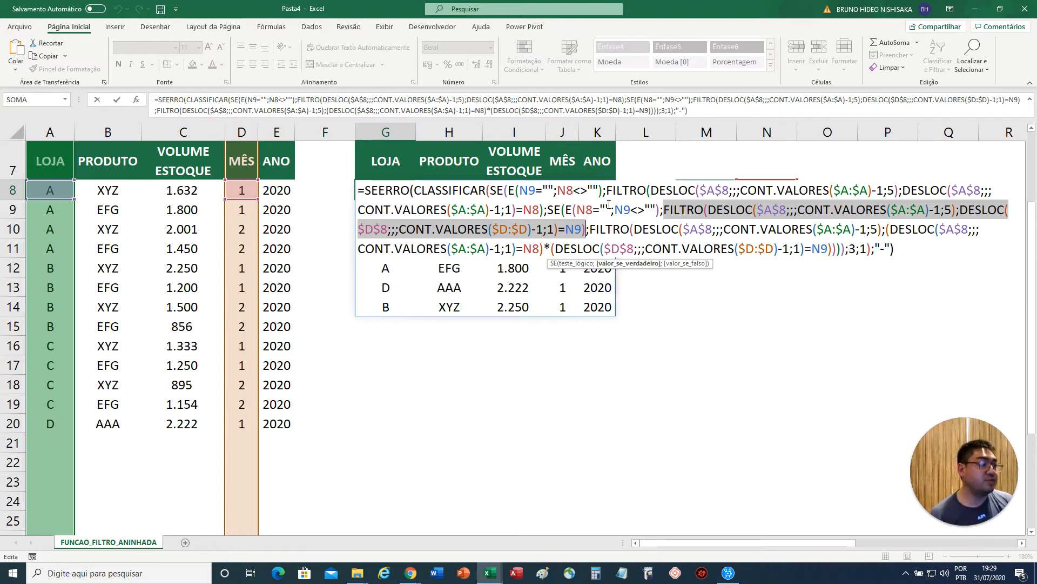
left_click_drag(607, 191, 545, 211)
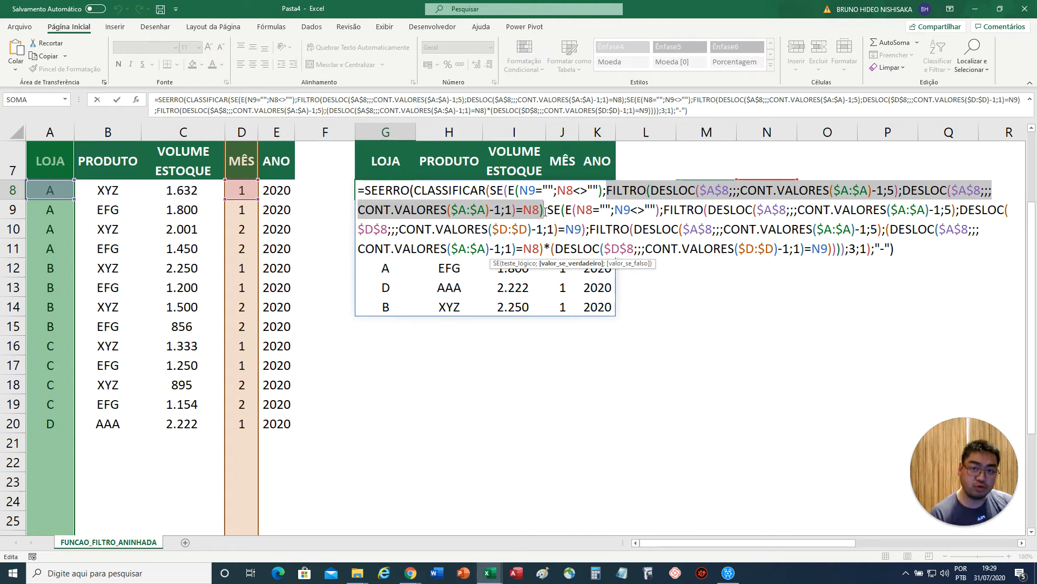
left_click_drag(664, 210, 587, 226)
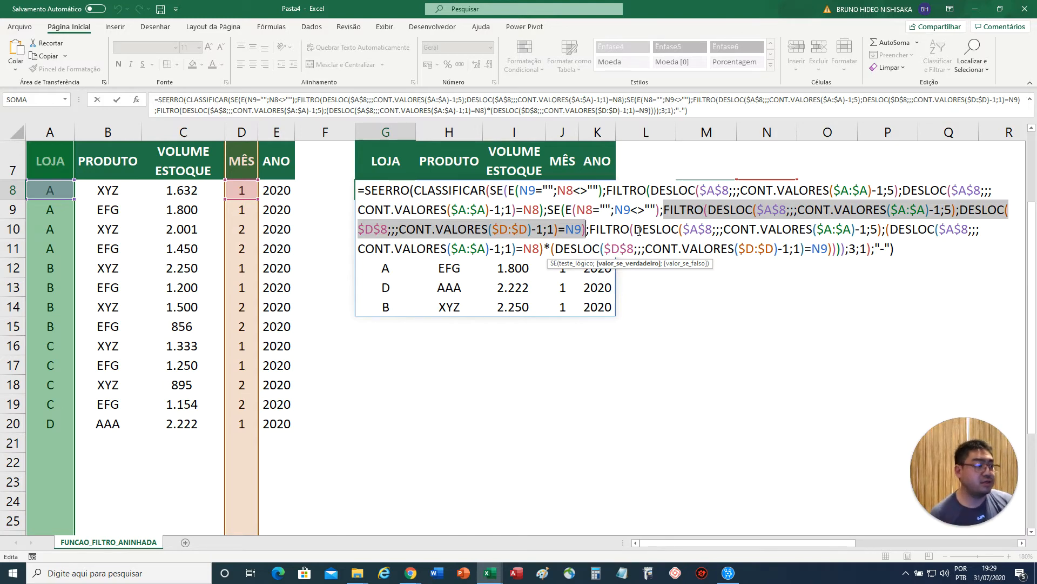
Examine both SE tests in G8's formula and the final FILTRO that serves as the second SE's valor_se_falso.
left_click(622, 229)
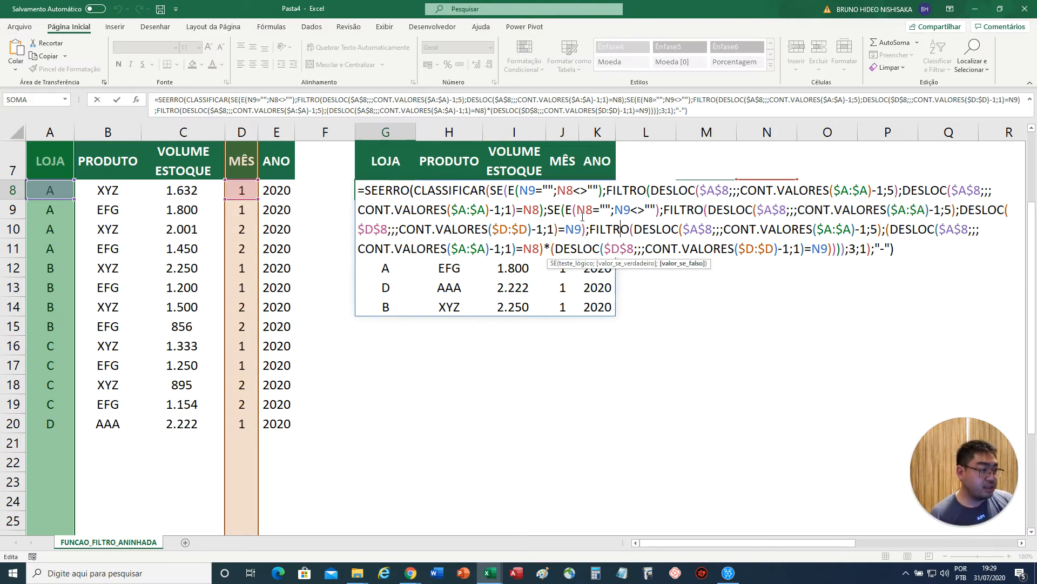
left_click_drag(554, 191, 489, 190)
left_click(605, 210)
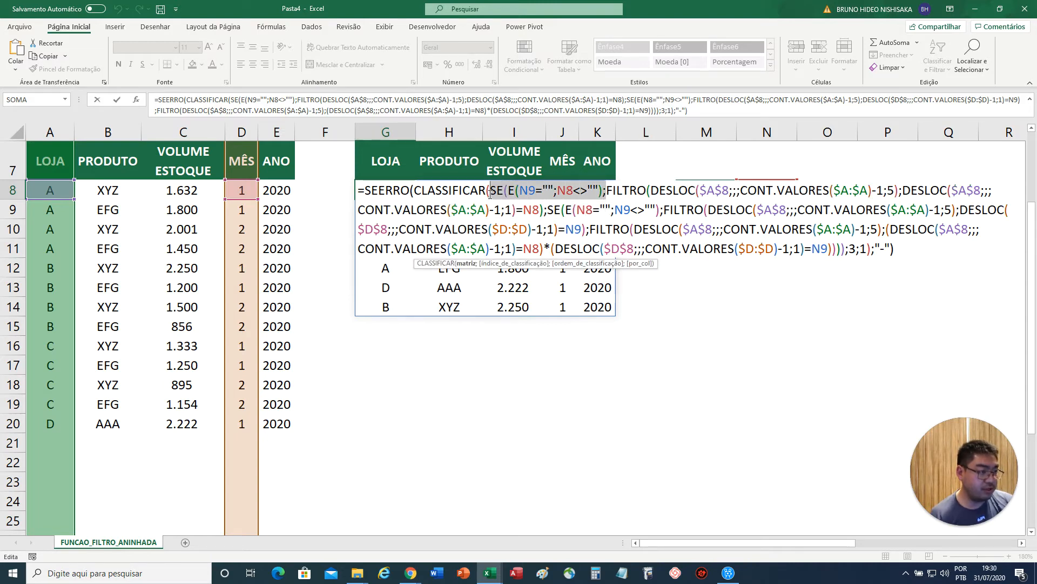
left_click_drag(663, 211, 564, 210)
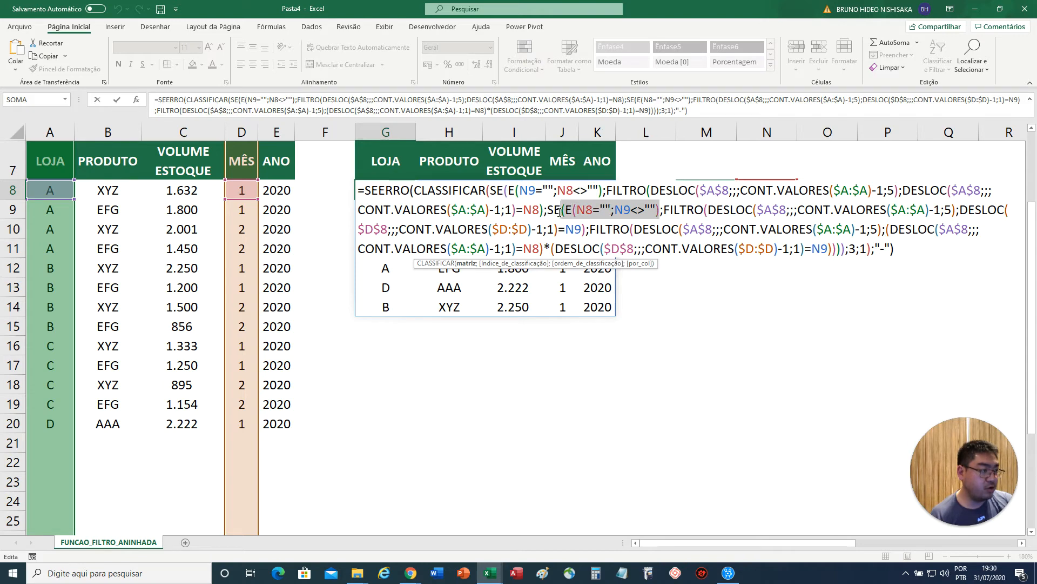
left_click(592, 230)
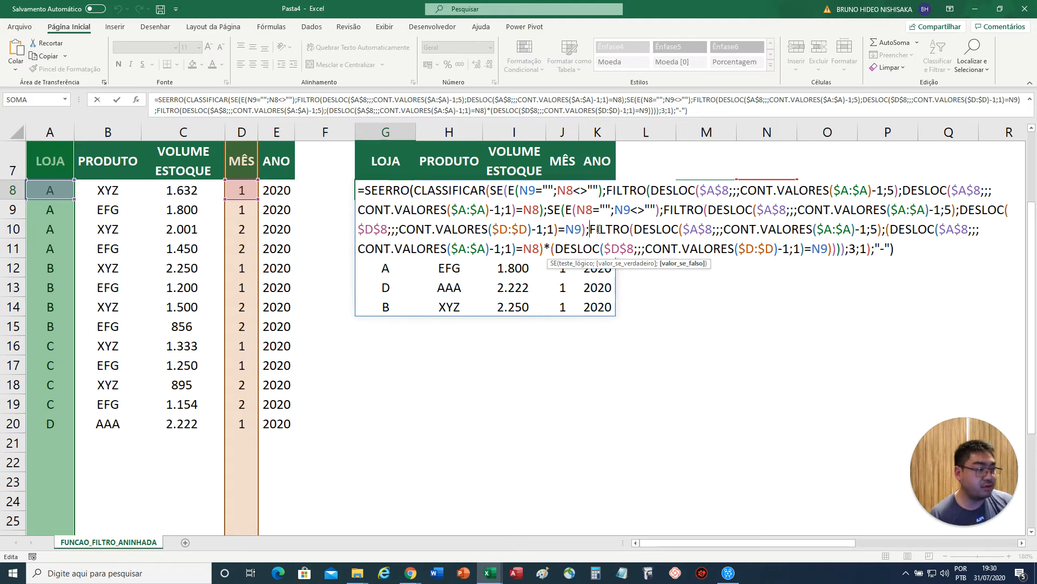
left_click_drag(593, 229, 859, 245)
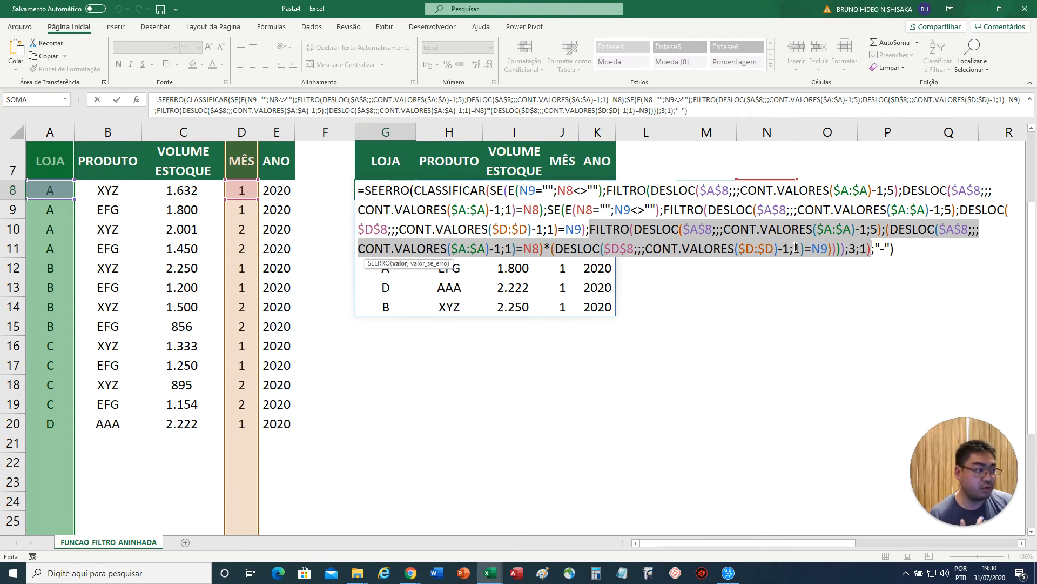
Examine the final FILTRO's incluir argument in G8, comparing the store condition, the * operator and the month condition.
left_click(887, 230)
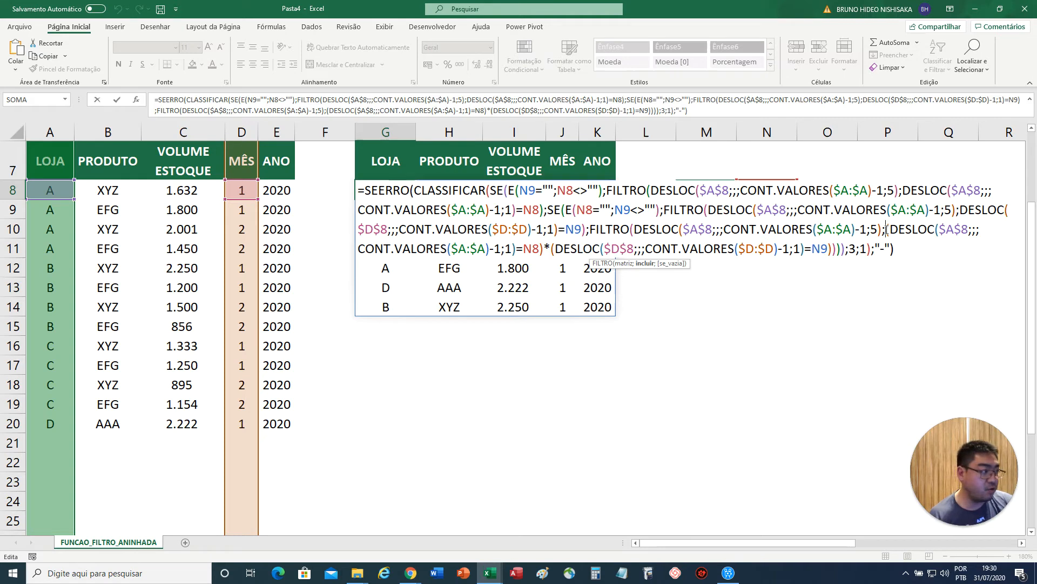
left_click_drag(887, 229, 543, 254)
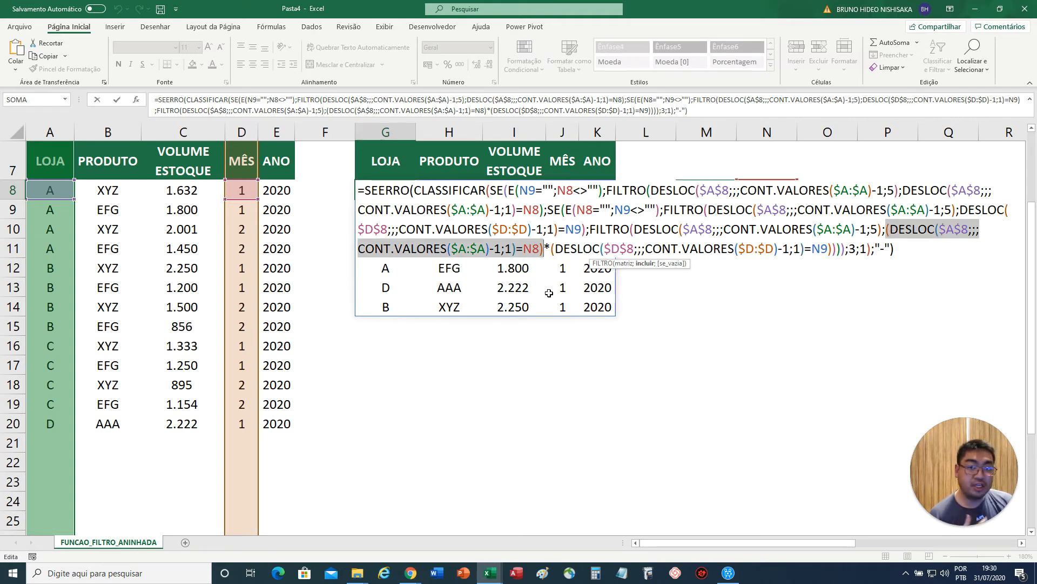
left_click_drag(551, 249, 543, 249)
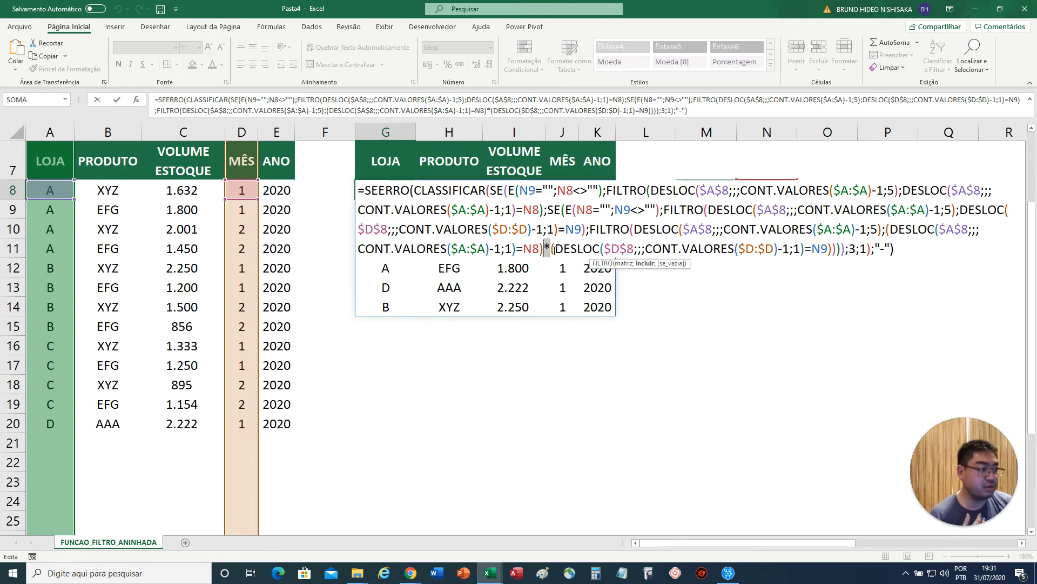
left_click(551, 248)
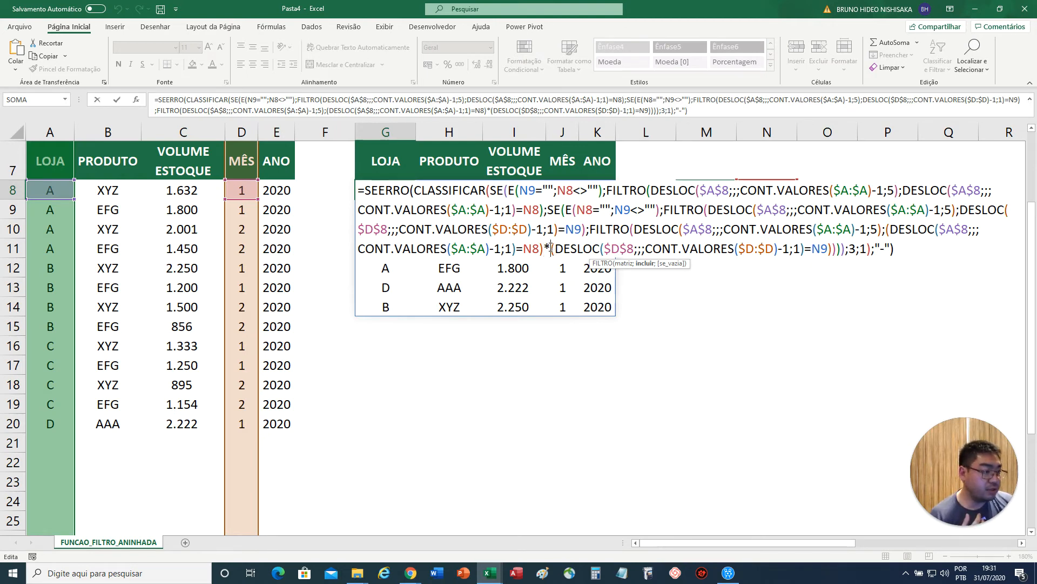
left_click_drag(551, 247, 871, 248)
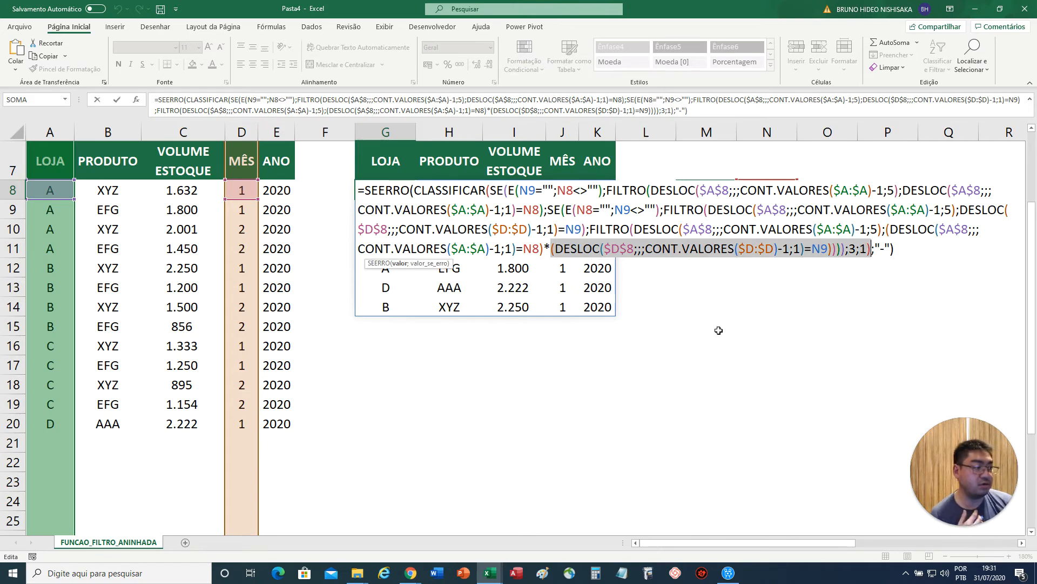
left_click(552, 249)
left_click_drag(552, 249, 834, 247)
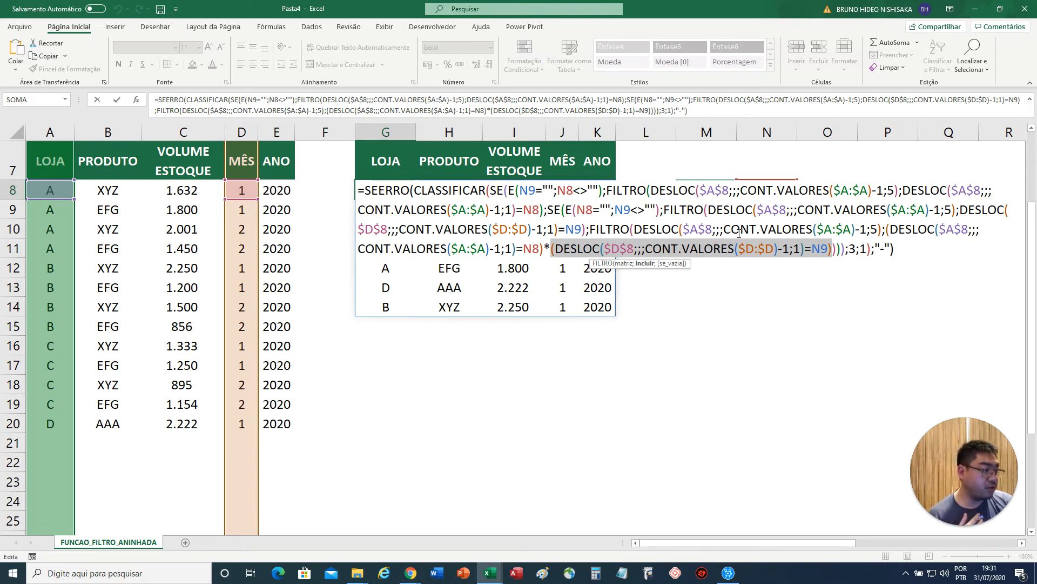
left_click_drag(887, 229, 545, 248)
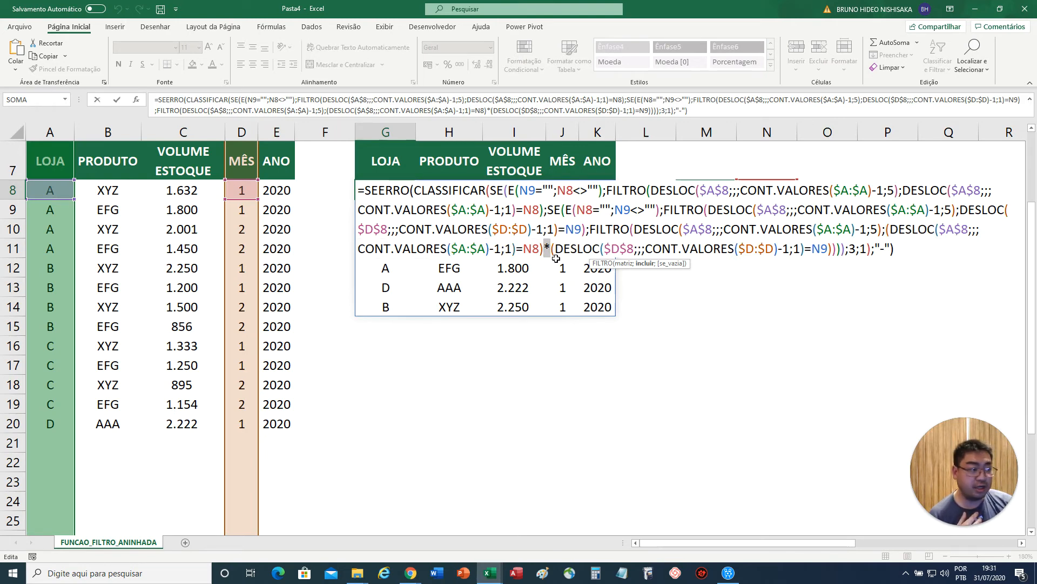
left_click_drag(552, 248, 825, 257)
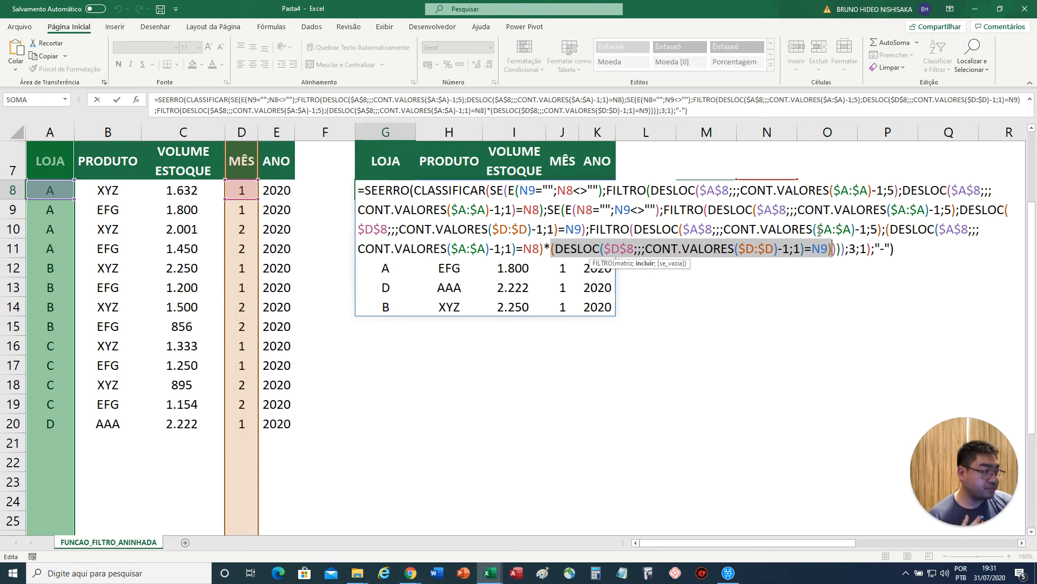
left_click_drag(885, 229, 544, 256)
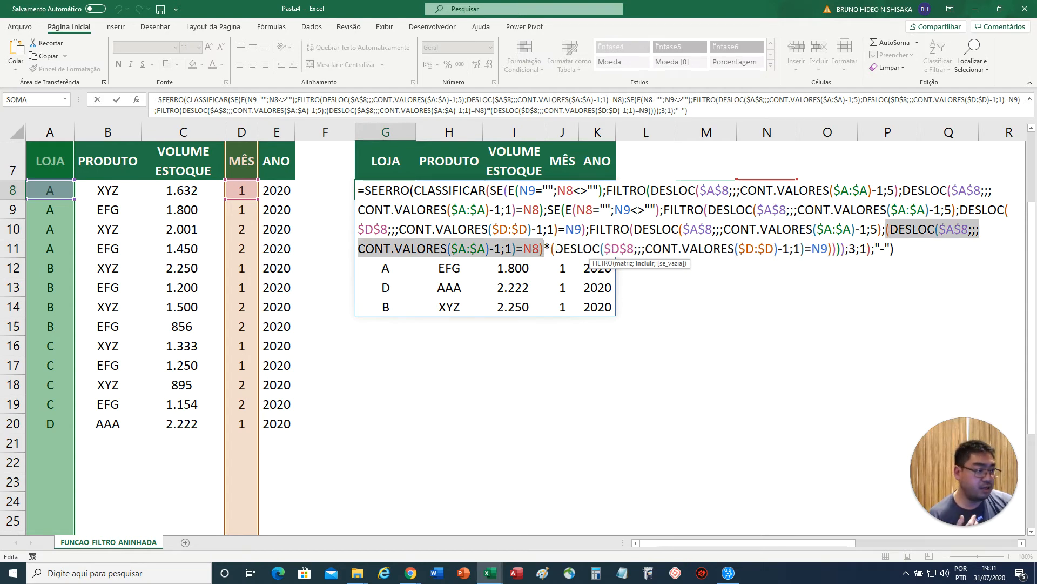
left_click_drag(551, 249, 834, 250)
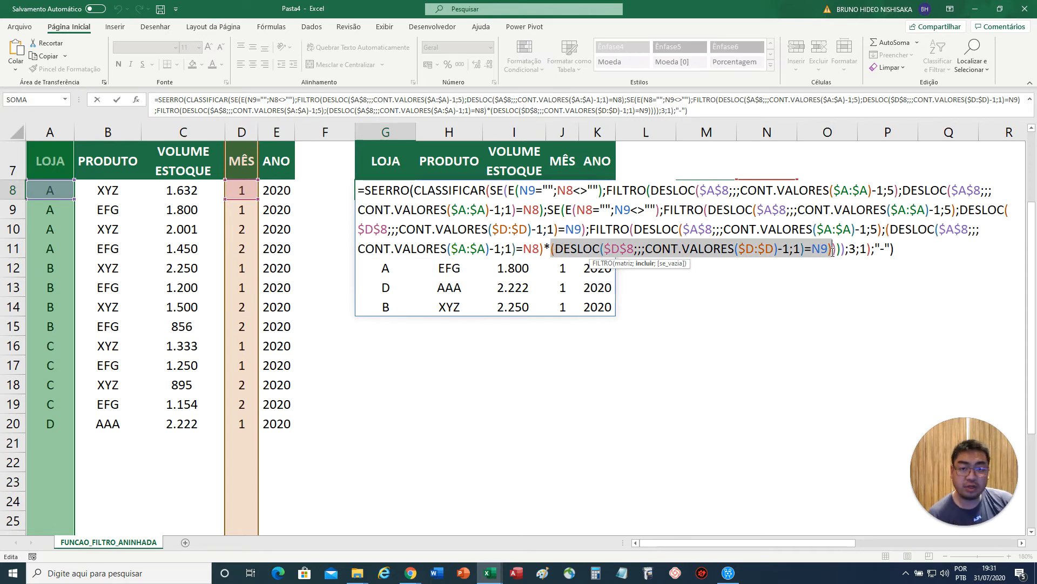
left_click_drag(886, 229, 832, 252)
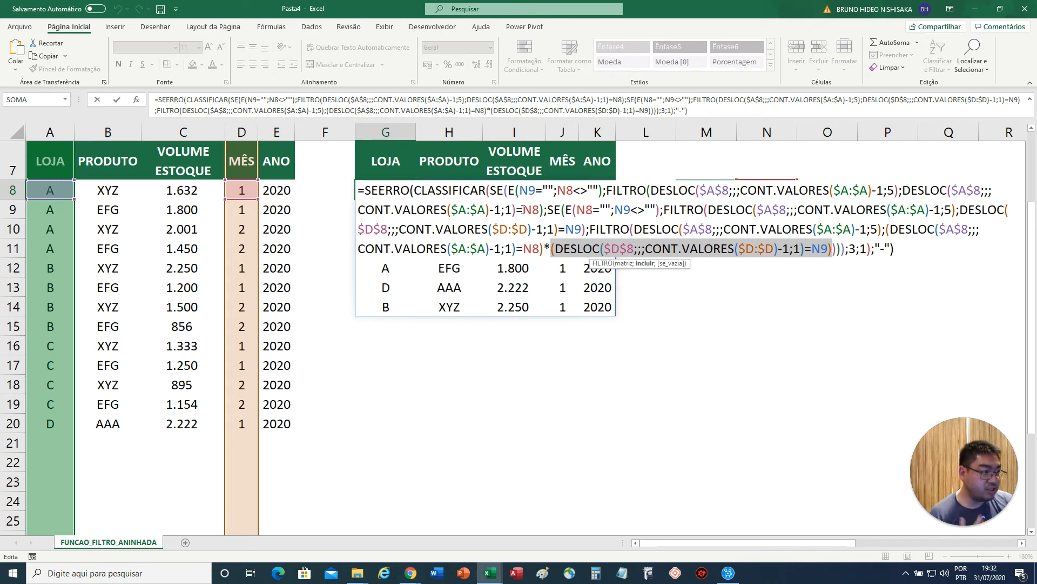
Review CLASSIFICAR's index 3 and the SEERRO wrapper in G8's formula, re-entering the sort order as 1 (Ascendente).
left_click_drag(490, 190, 417, 188)
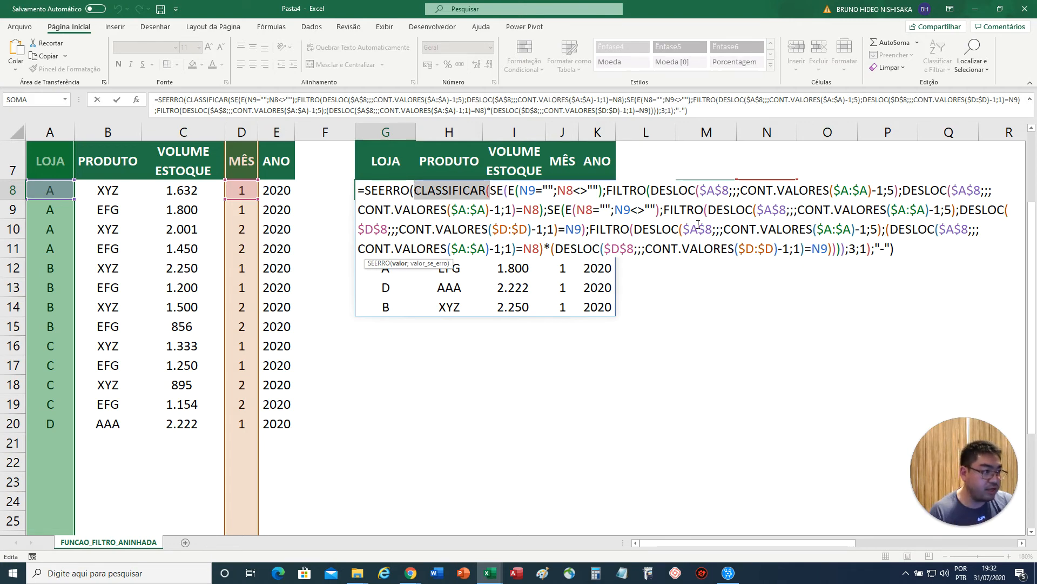
double_click(852, 248)
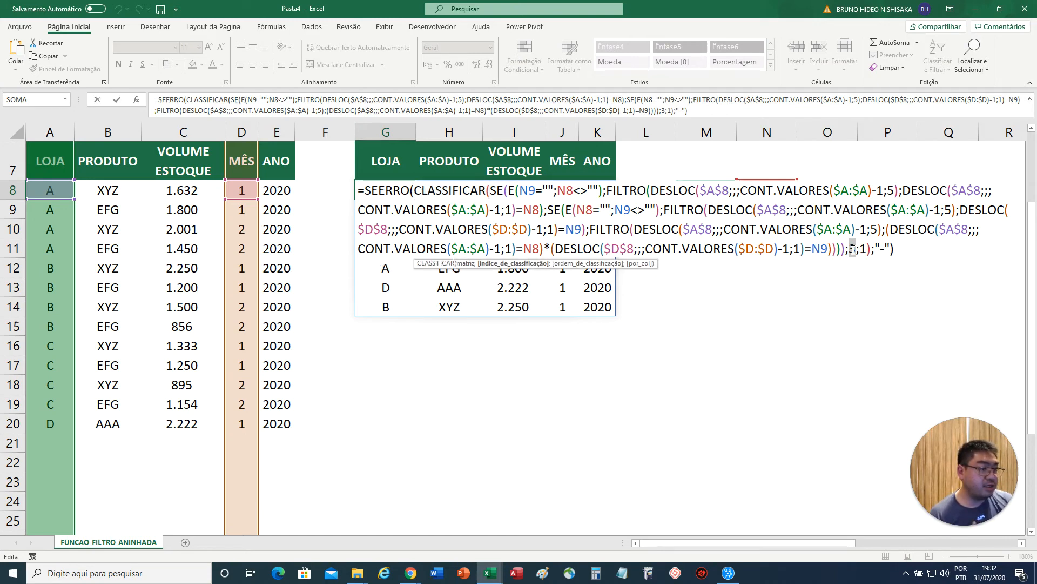
double_click(863, 249)
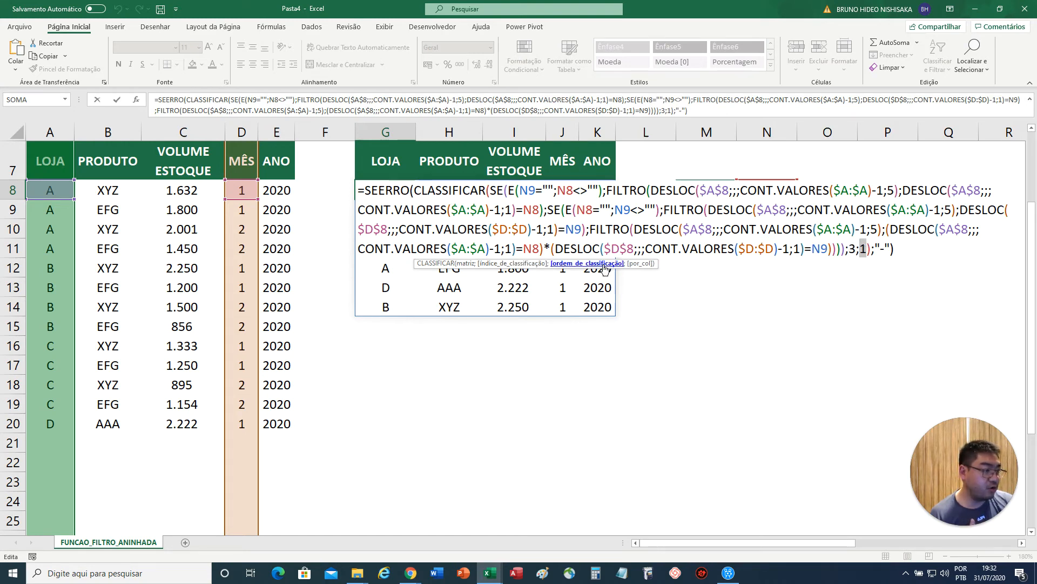
key("BackSpace")
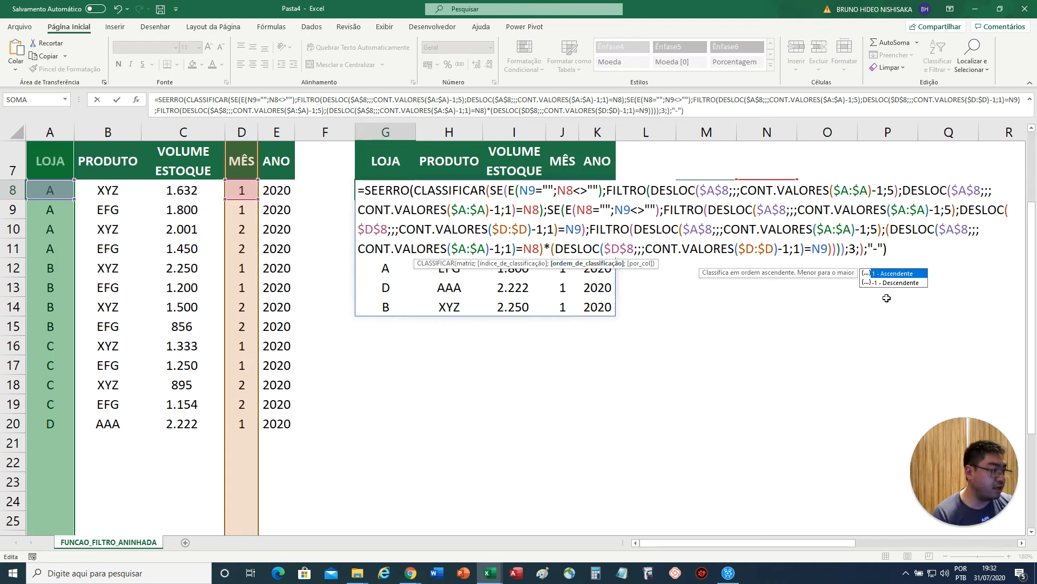
type("1")
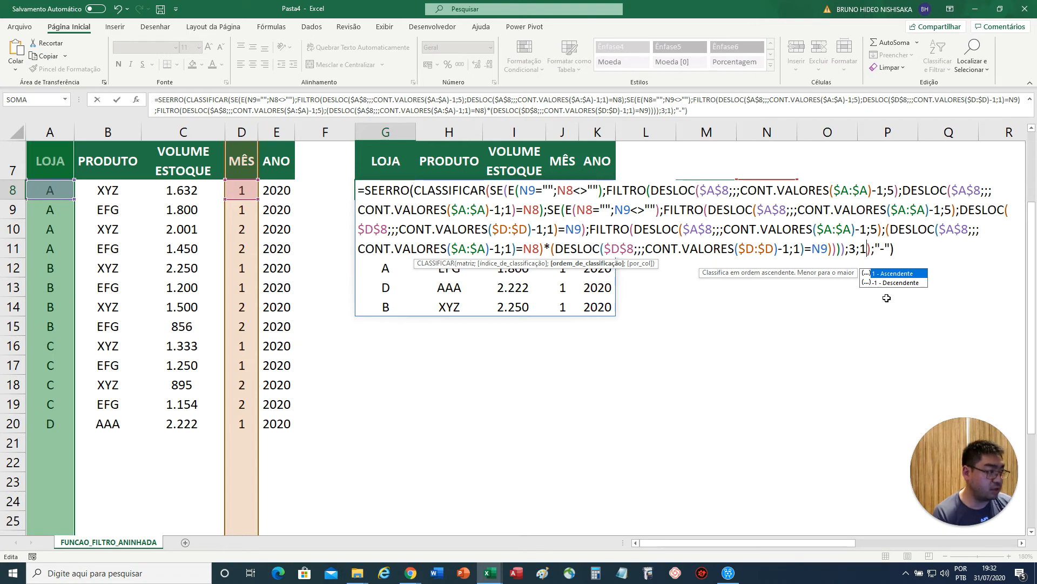
double_click(853, 249)
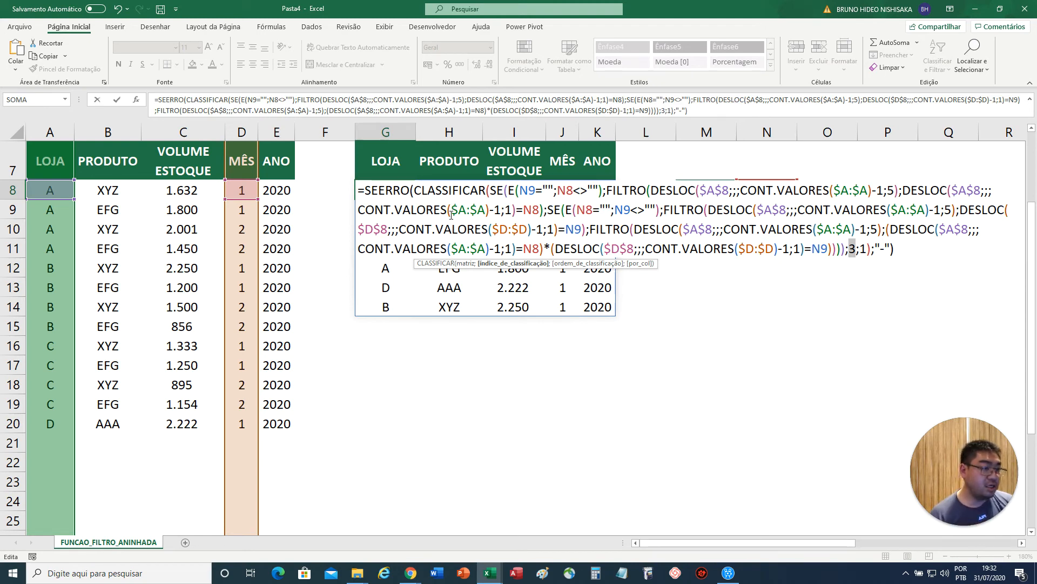
left_click_drag(414, 190, 365, 190)
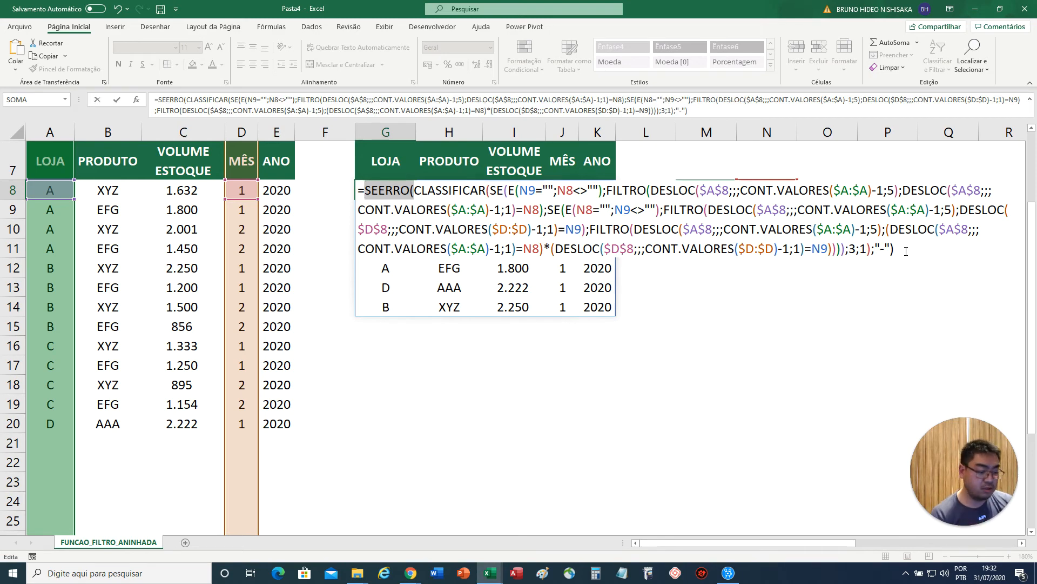
key("Return")
Set the LOJA filter in N8 to B and clear the MÊS filter in N9.
left_click(765, 192)
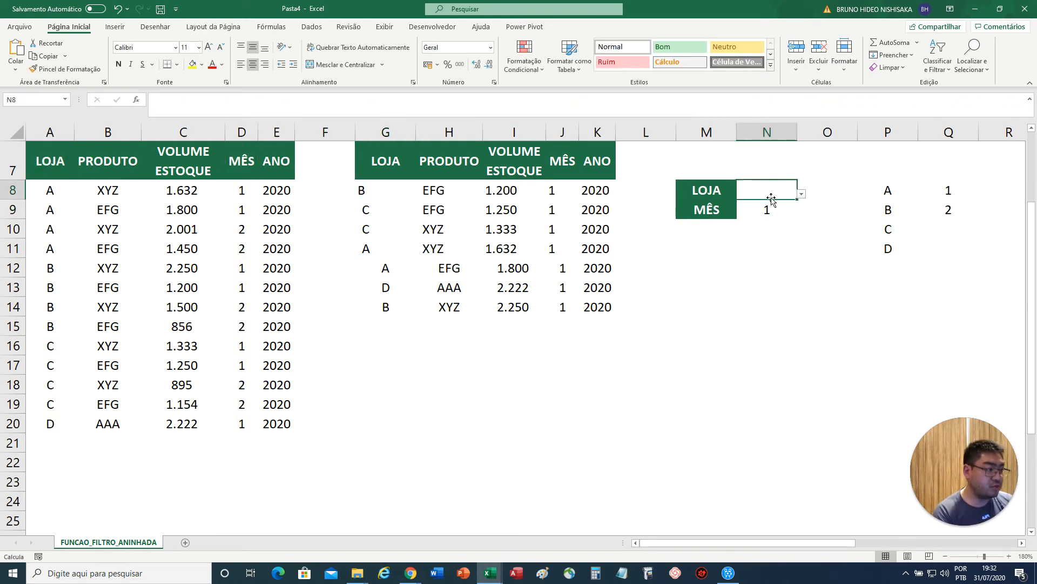
left_click(806, 193)
left_click(782, 195)
left_click(802, 194)
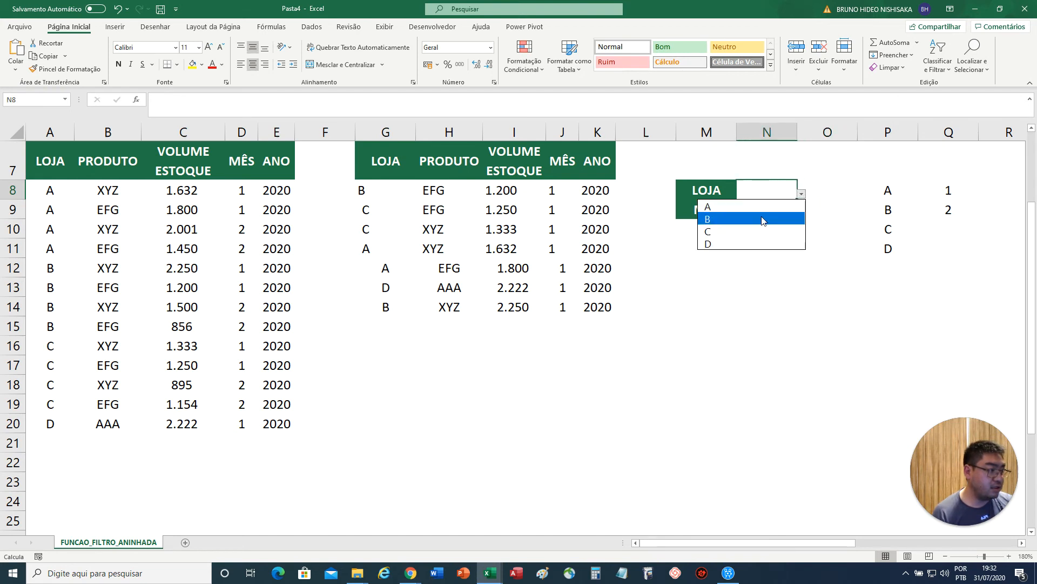
left_click(764, 219)
left_click(776, 210)
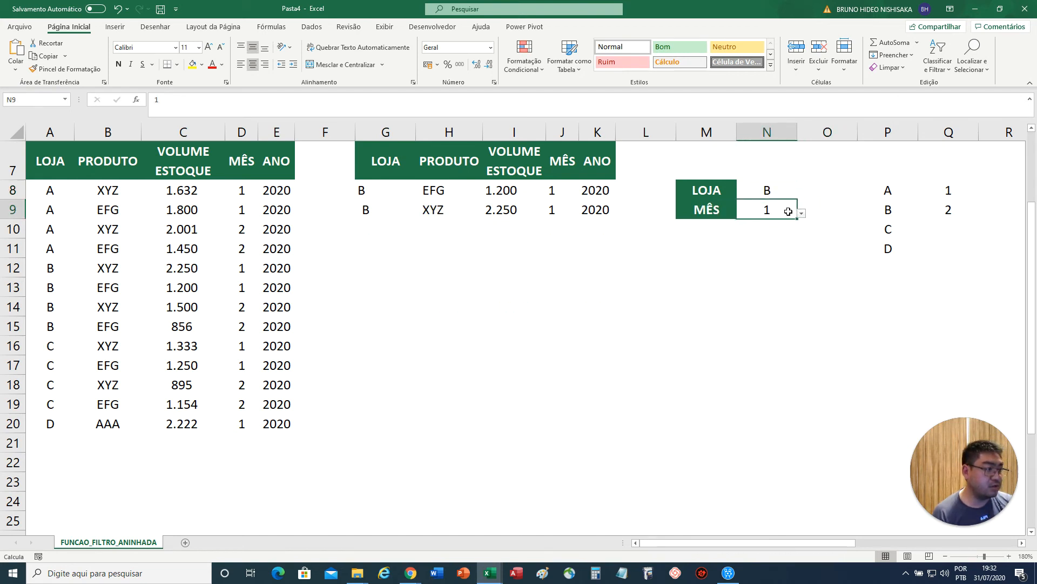
key("Delete")
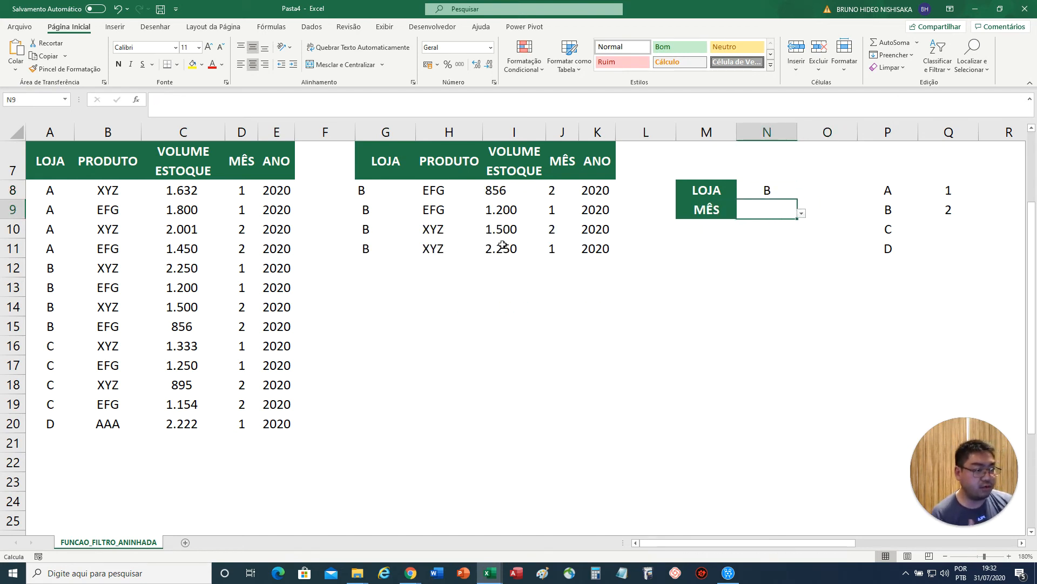
Test the store-only filter by switching LOJA in N8 to A, D, C and back to A.
left_click(793, 196)
left_click(801, 193)
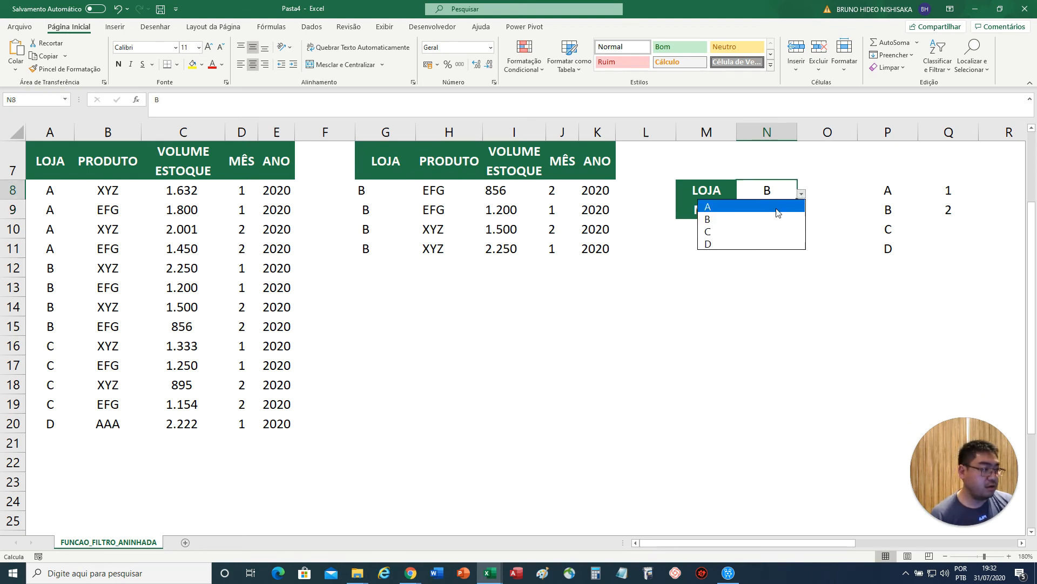
left_click(764, 207)
left_click(799, 195)
left_click(778, 243)
left_click(802, 193)
left_click(764, 232)
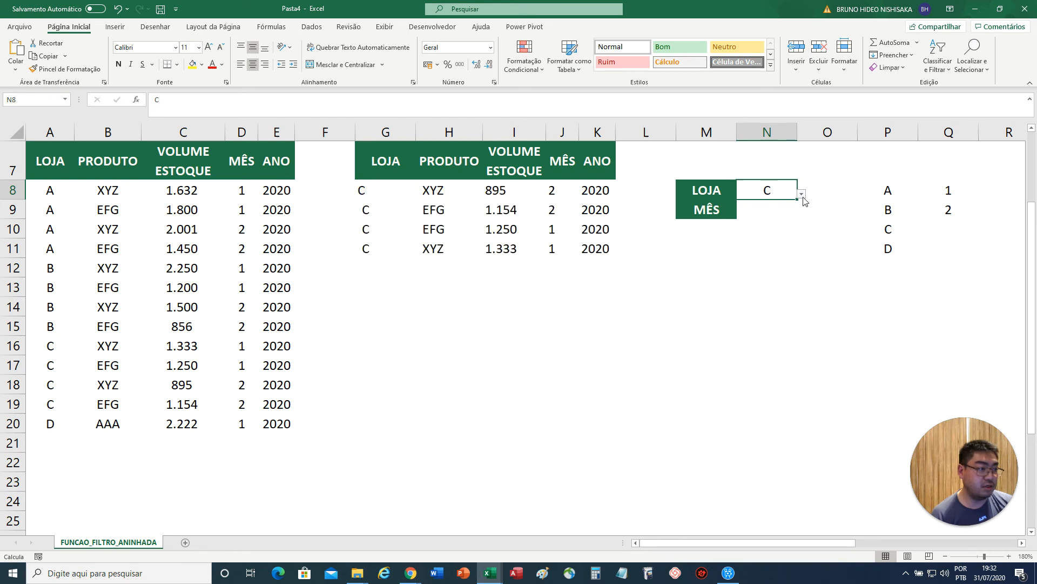
left_click(801, 193)
left_click(766, 207)
Set the MÊS filter in N9 to 1 to combine it with the selected store.
left_click(767, 209)
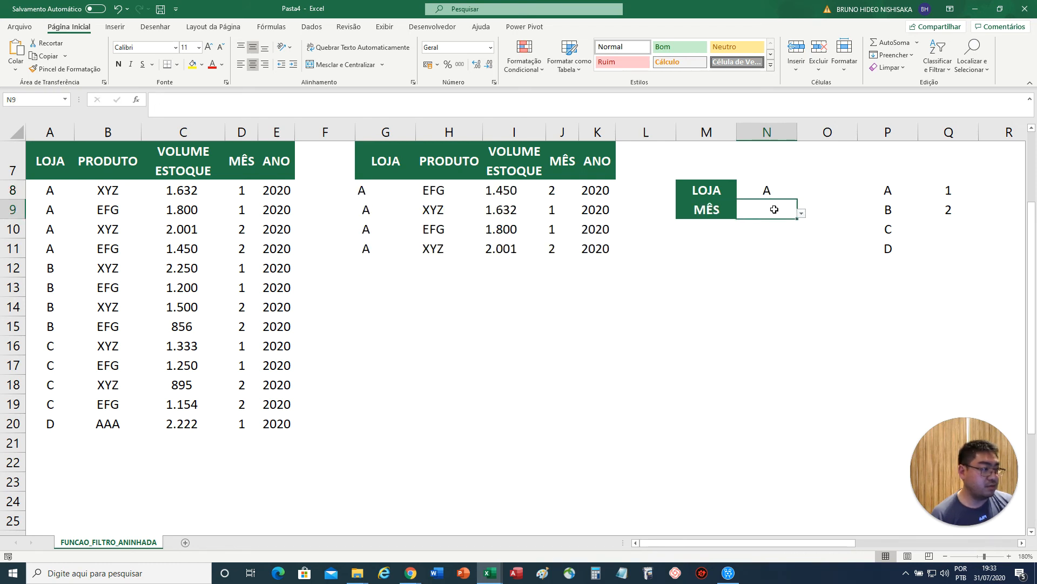
left_click(801, 213)
left_click(739, 226)
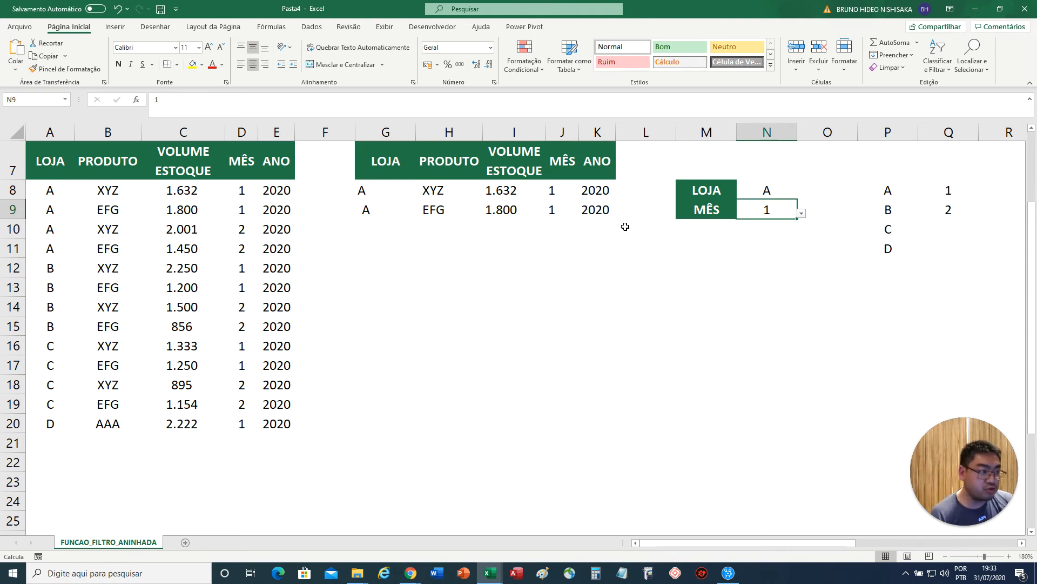
left_click(766, 194)
left_click(768, 209)
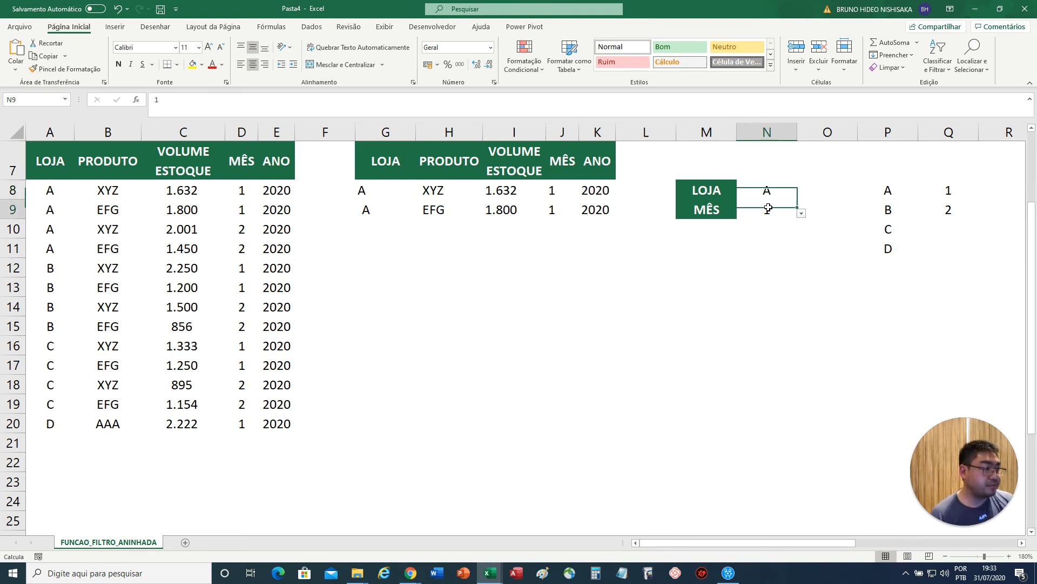
Test the combined store and month filter by switching LOJA in N8 to B and back to A.
left_click(768, 191)
left_click(801, 196)
left_click(785, 219)
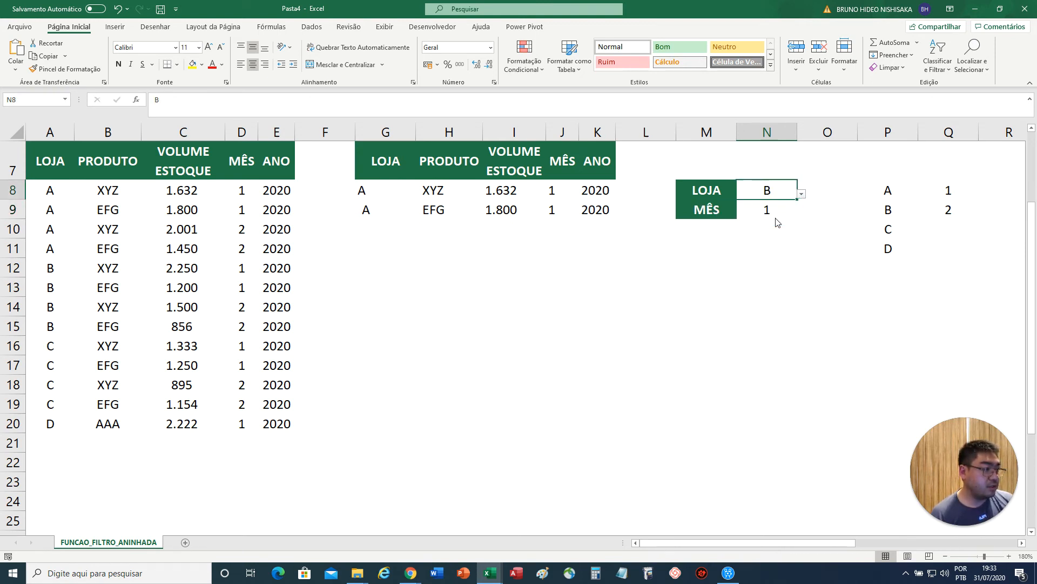
left_click(801, 195)
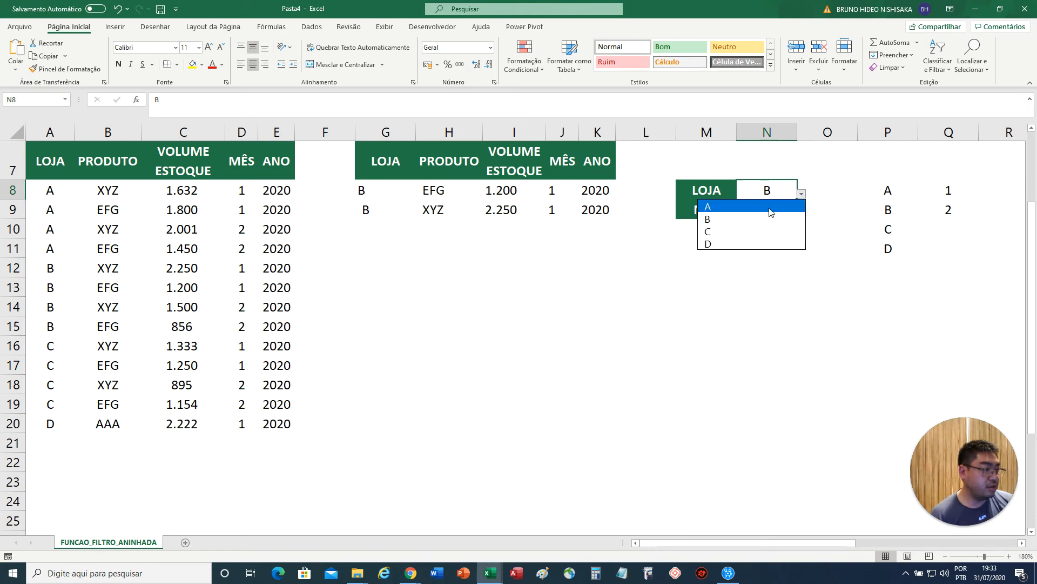
left_click(770, 209)
left_click(769, 210)
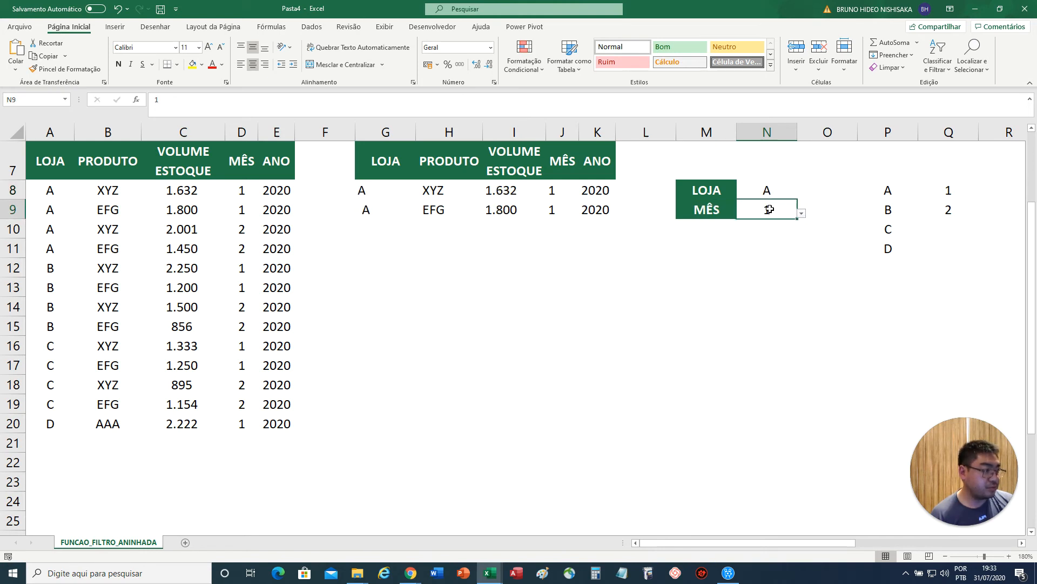
Clear the MÊS filter in N9 and set the CLASSIFICAR sort order in G8's formula to -1 (descending).
key("Delete")
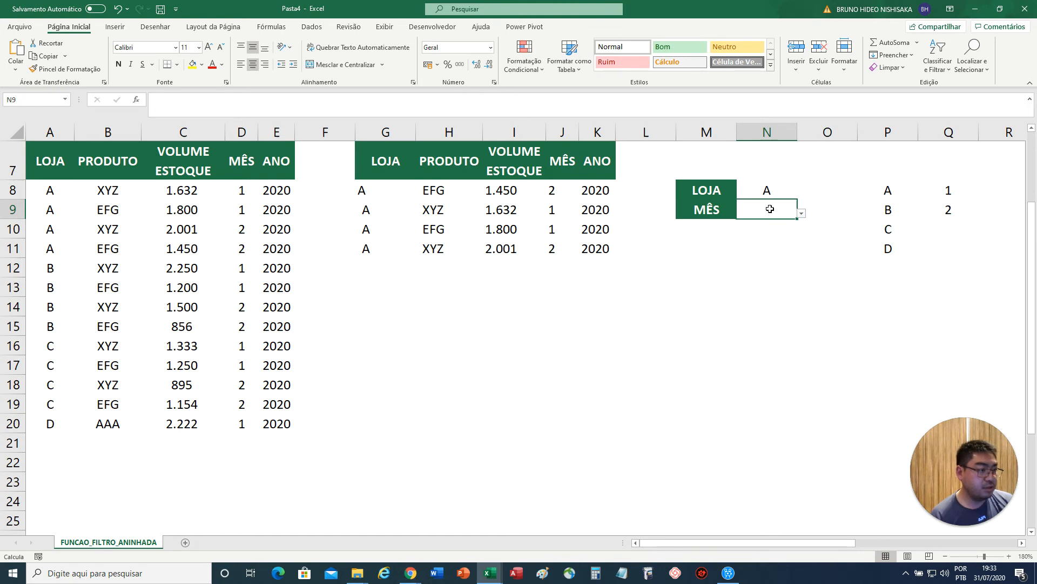
left_click(388, 193)
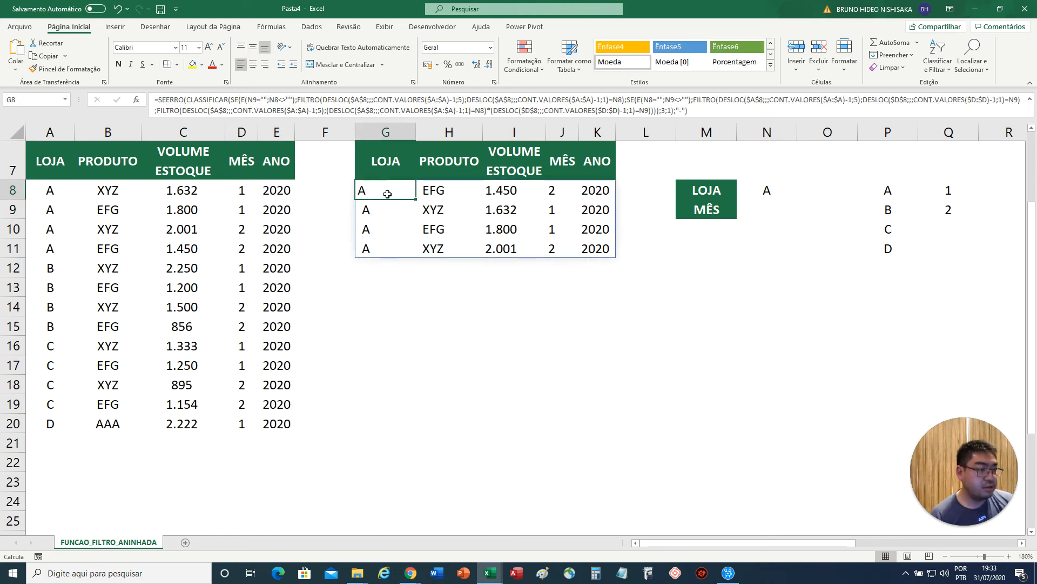
left_click(713, 106)
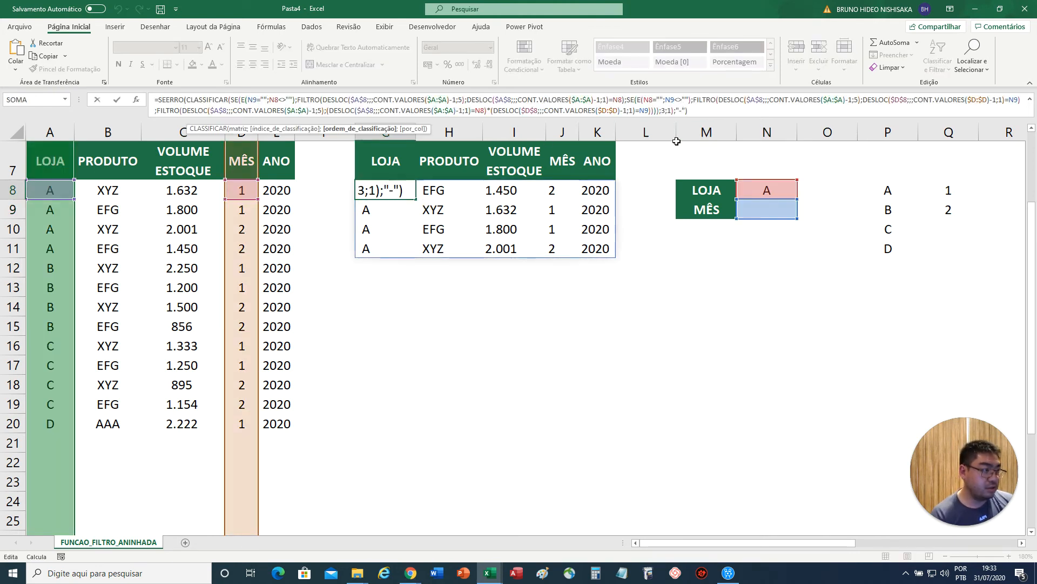
key("BackSpace")
type("-1")
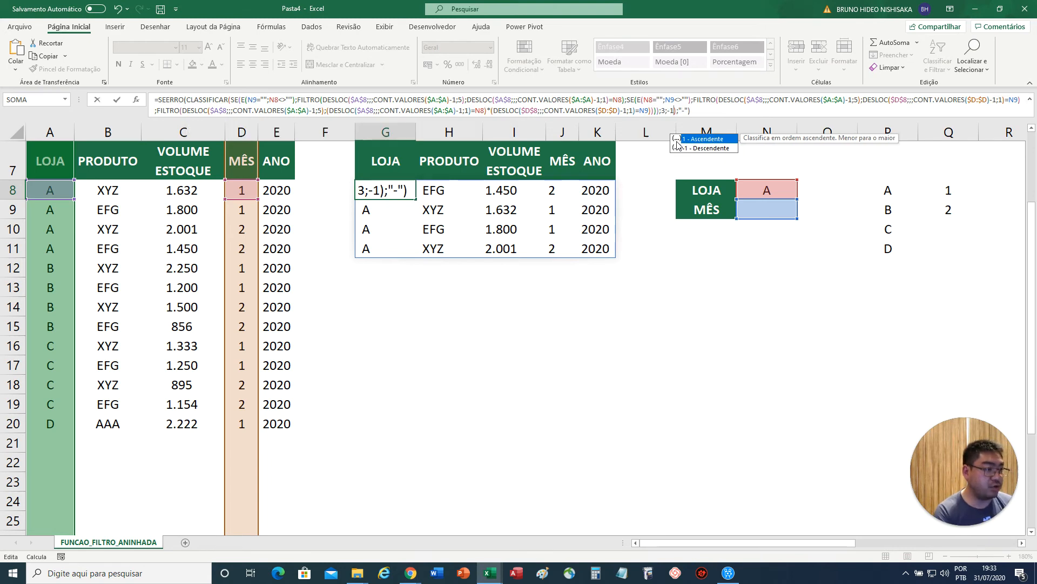
key("Return")
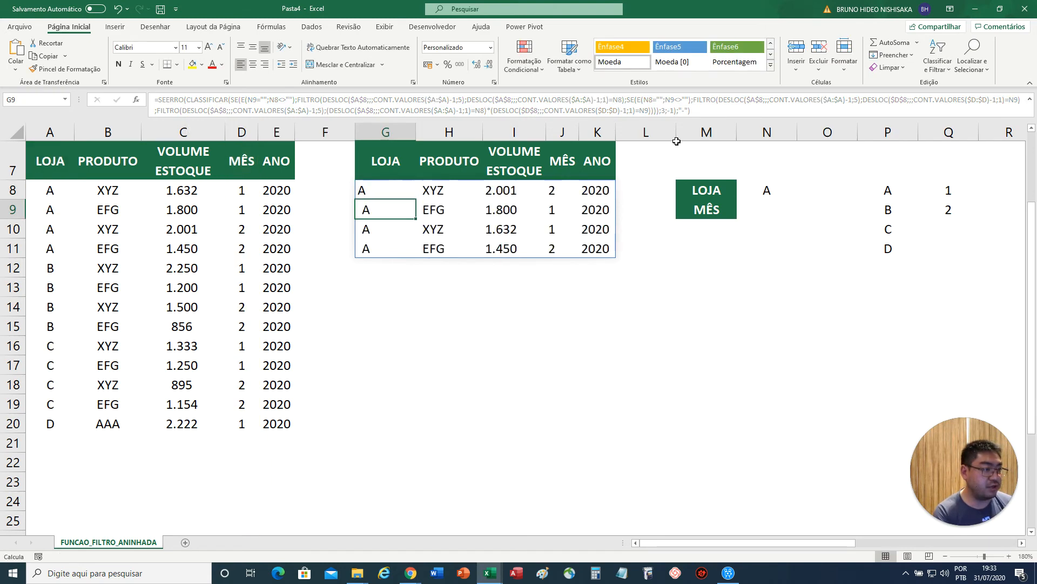
Set the CLASSIFICAR sort order in G8's formula to 1 (ascending) and check the VOLUME ESTOQUE results.
left_click(520, 197)
key("Left")
key("Left")
left_click(672, 110)
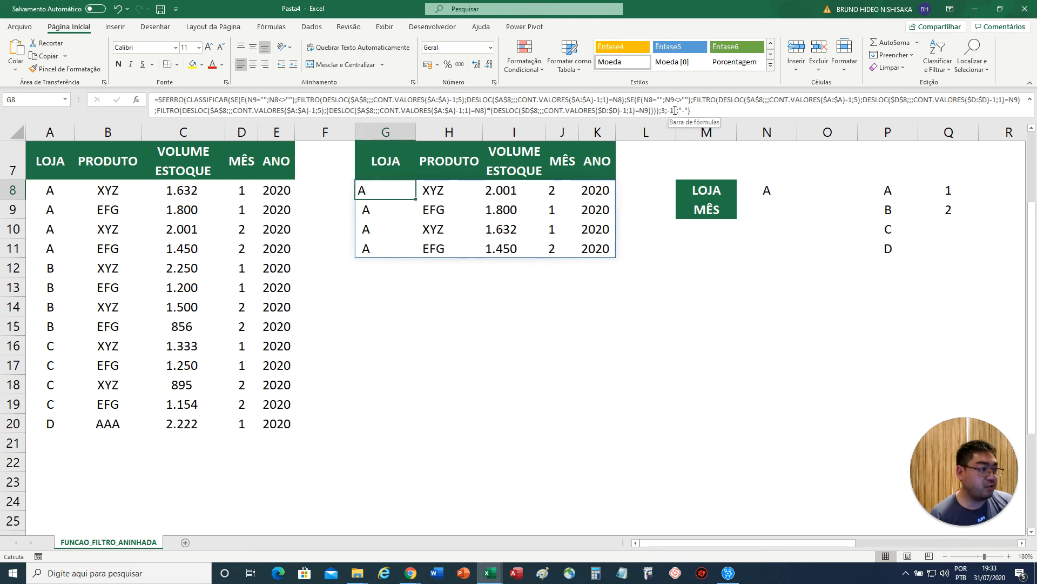
key("BackSpace")
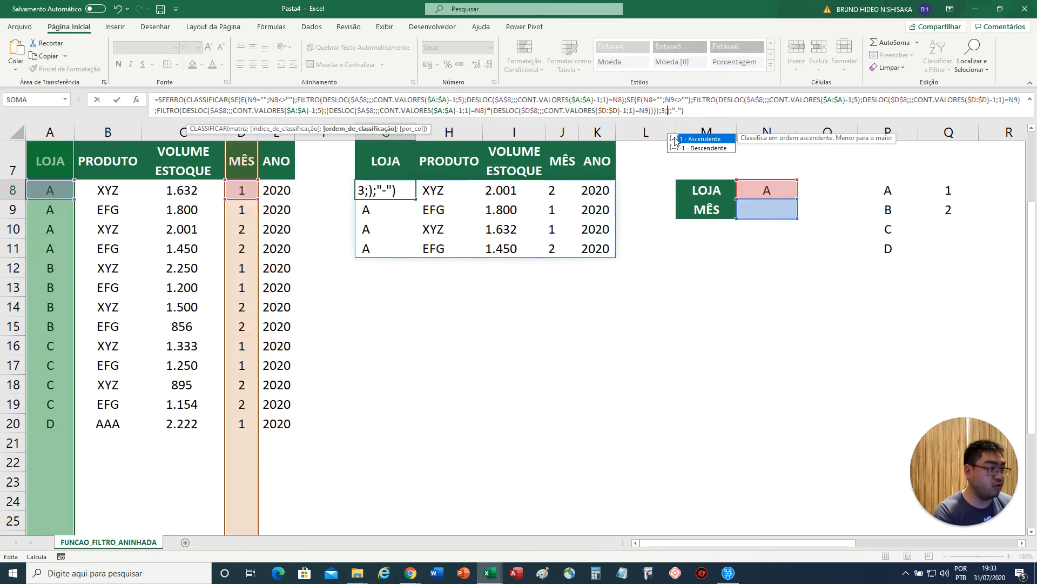
key("Return")
left_click_drag(490, 188, 490, 239)
Restore the descending sort order of -1 in G8's CLASSIFICAR function and review the sorted VOLUME ESTOQUE values.
left_click(381, 190)
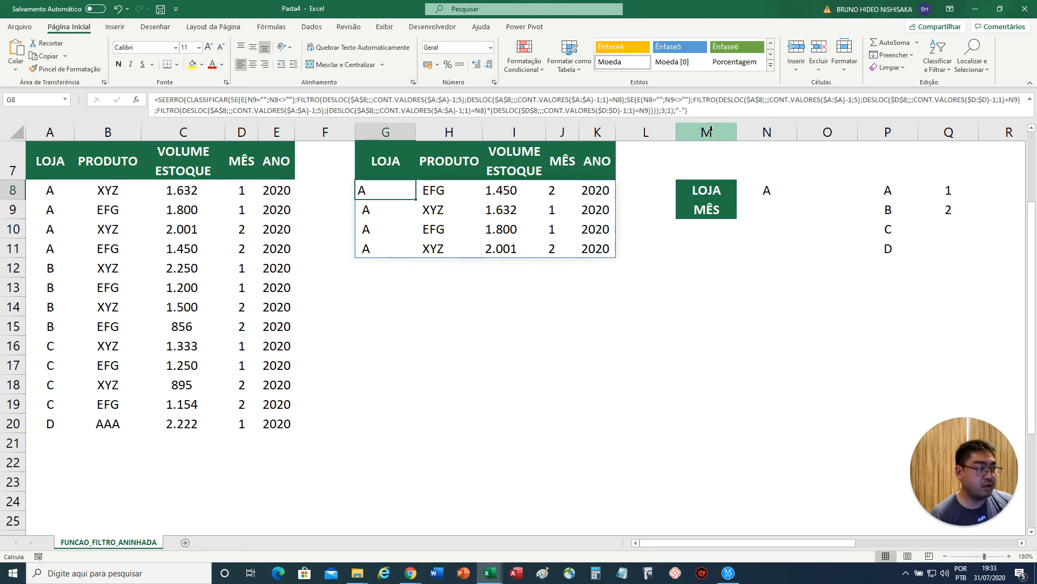
left_click(672, 110)
key("BackSpace")
type("-1")
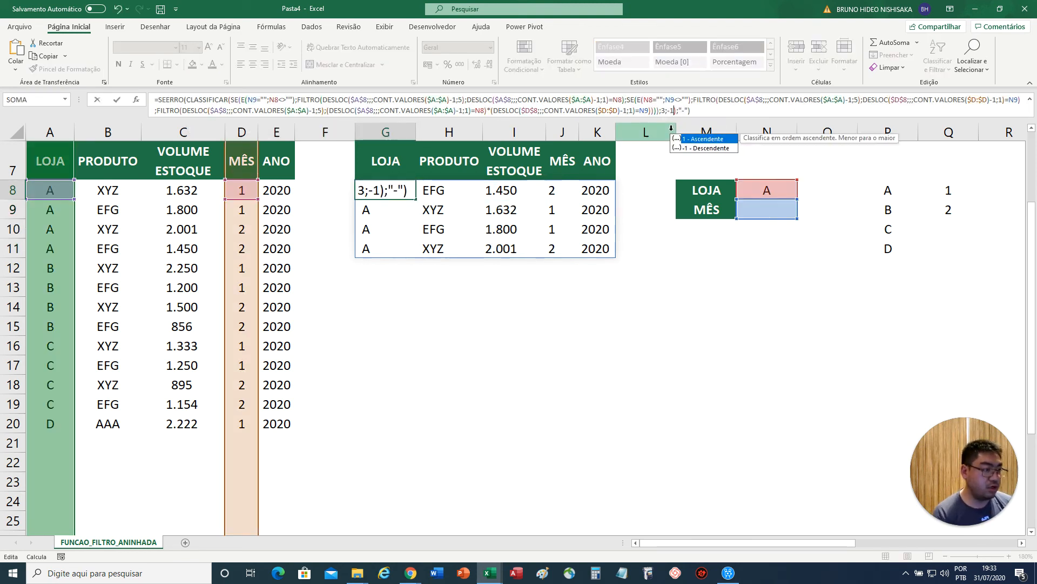
key("Return")
left_click_drag(503, 194, 508, 248)
left_click(508, 248)
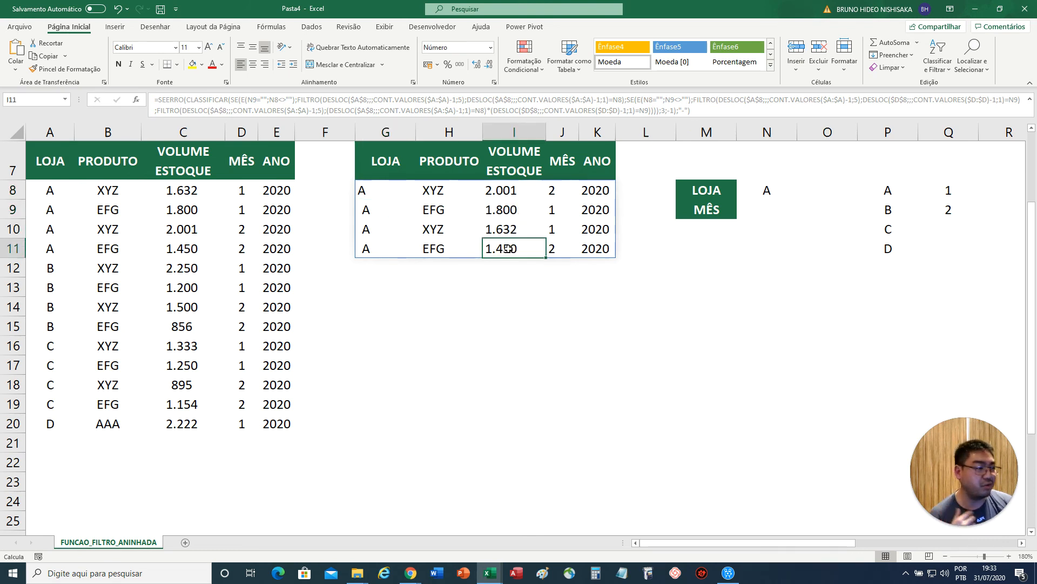
Clear the LOJA filter in N8 and check the result in G8 with both filters empty.
left_click(717, 250)
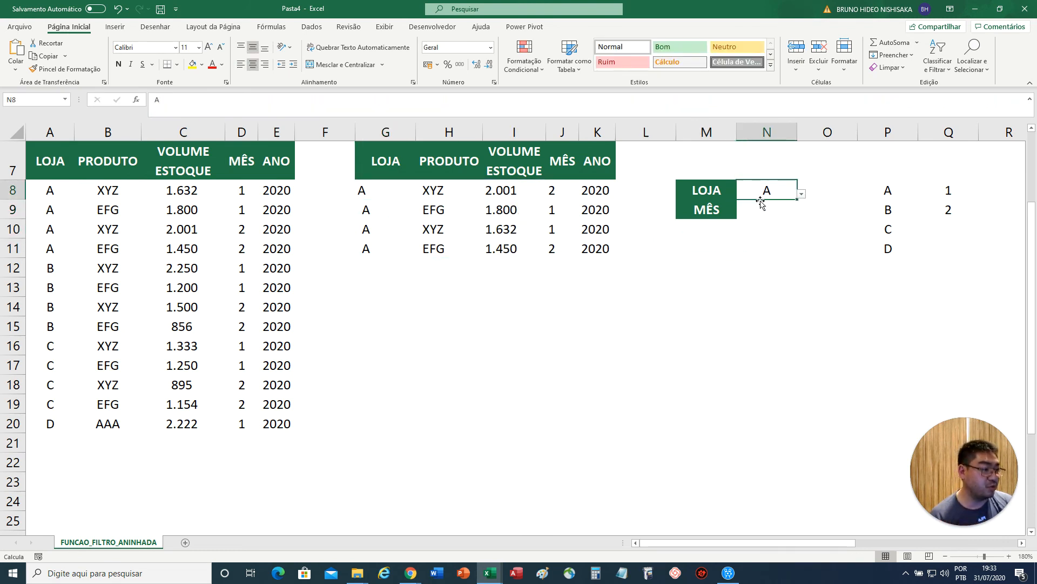
key("Delete")
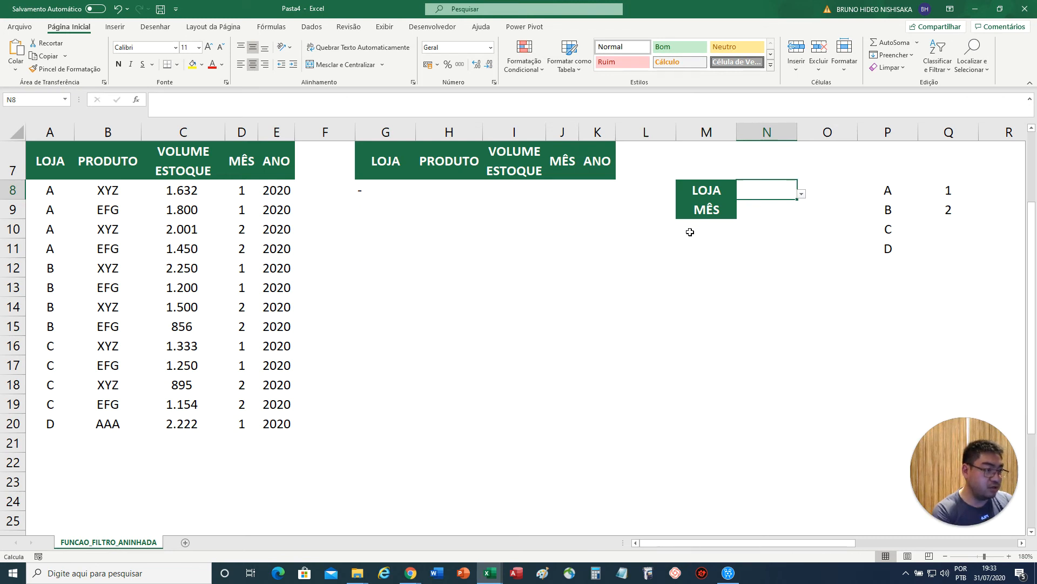
left_click(432, 211)
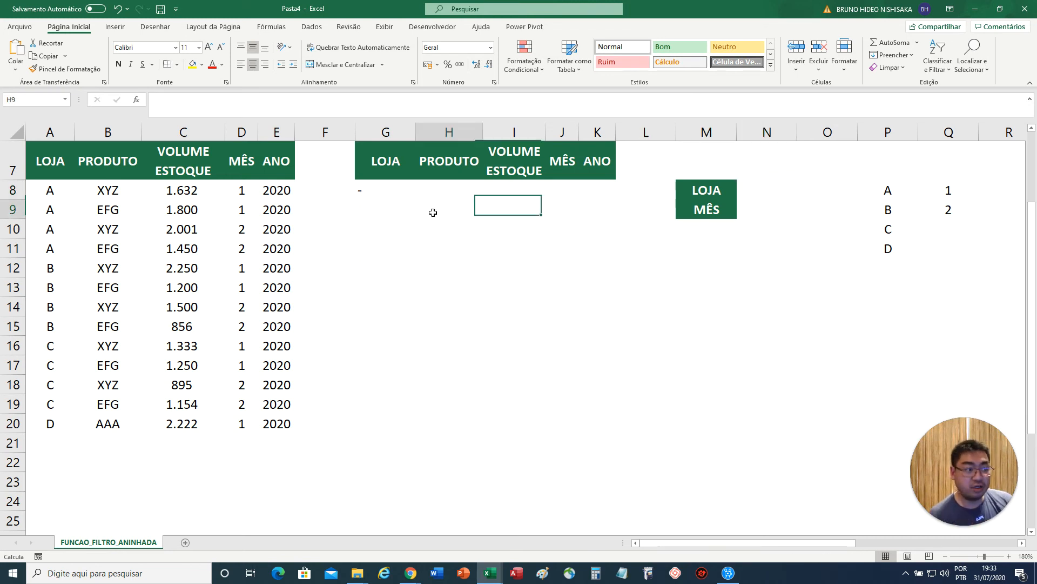
left_click(377, 185)
left_click(767, 192)
left_click(396, 192)
Set the LOJA filter in N8 to B and the MÊS filter in N9 to 1.
left_click(775, 189)
left_click(803, 196)
left_click(789, 219)
left_click(787, 209)
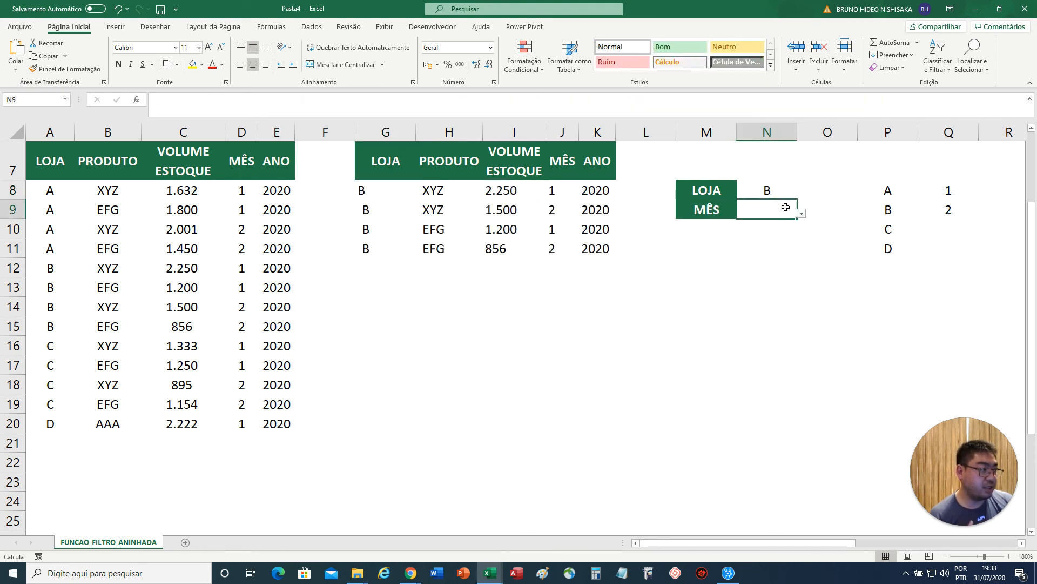
left_click(802, 213)
left_click(769, 230)
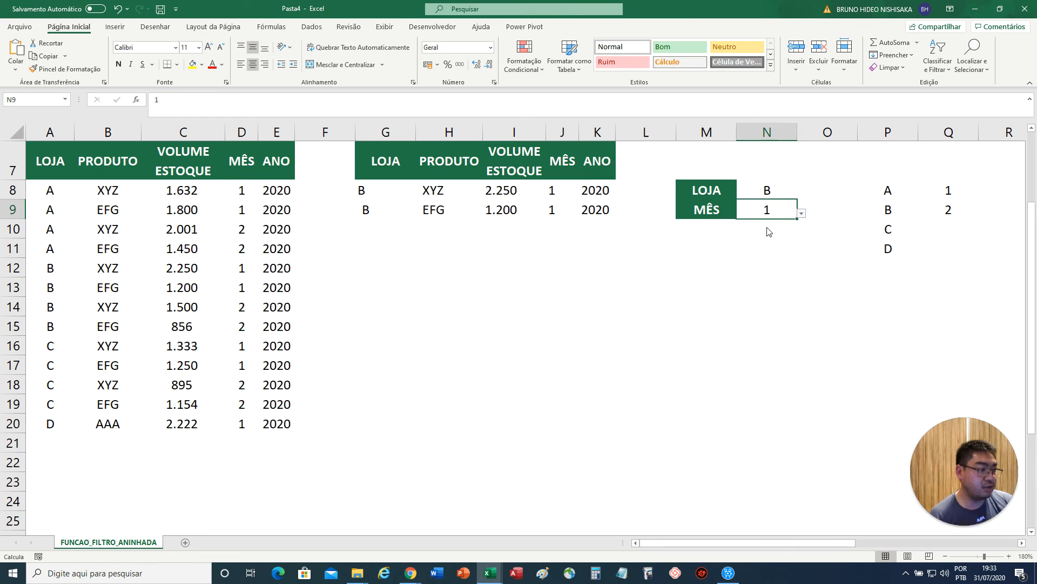
left_click(712, 249)
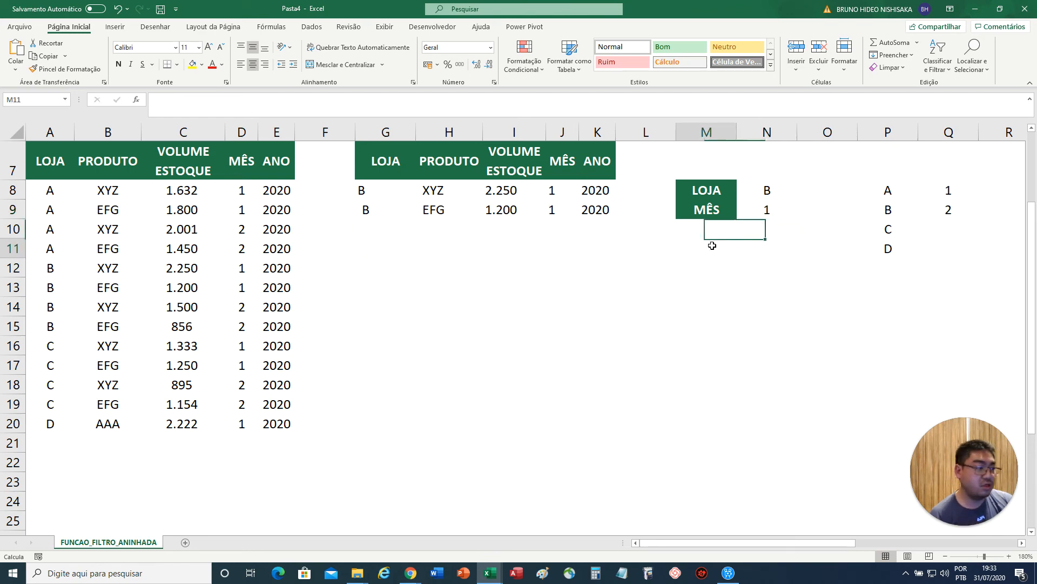
left_click(564, 289)
left_click(447, 289)
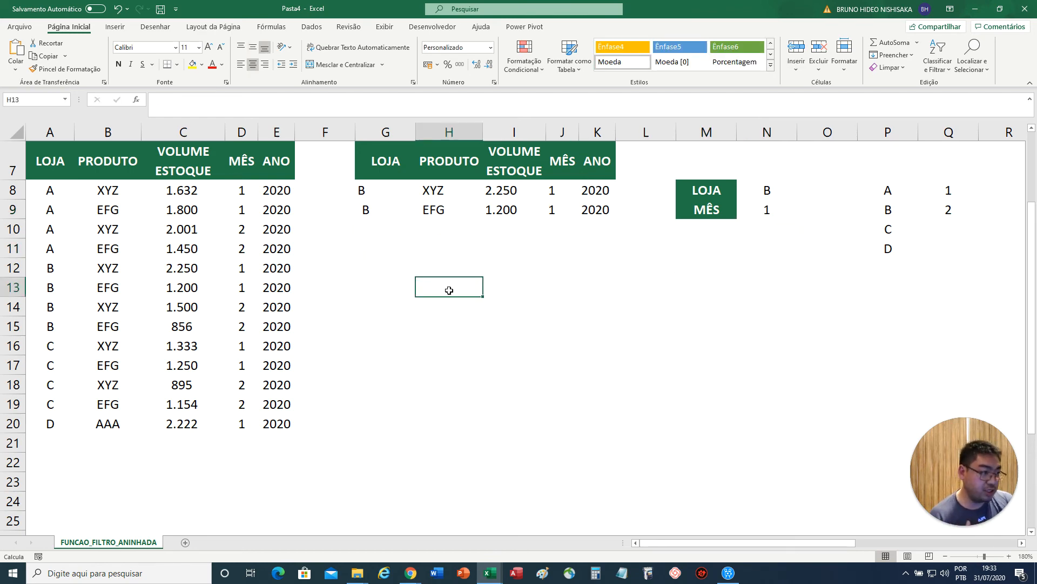
scroll(449, 292, "up", 2)
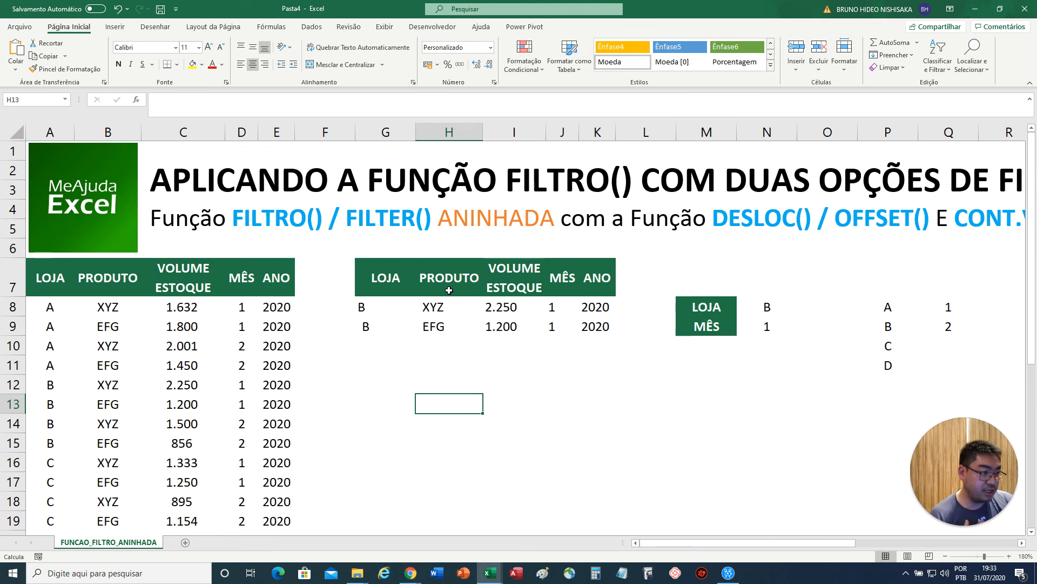
left_click(479, 379)
left_click(492, 381)
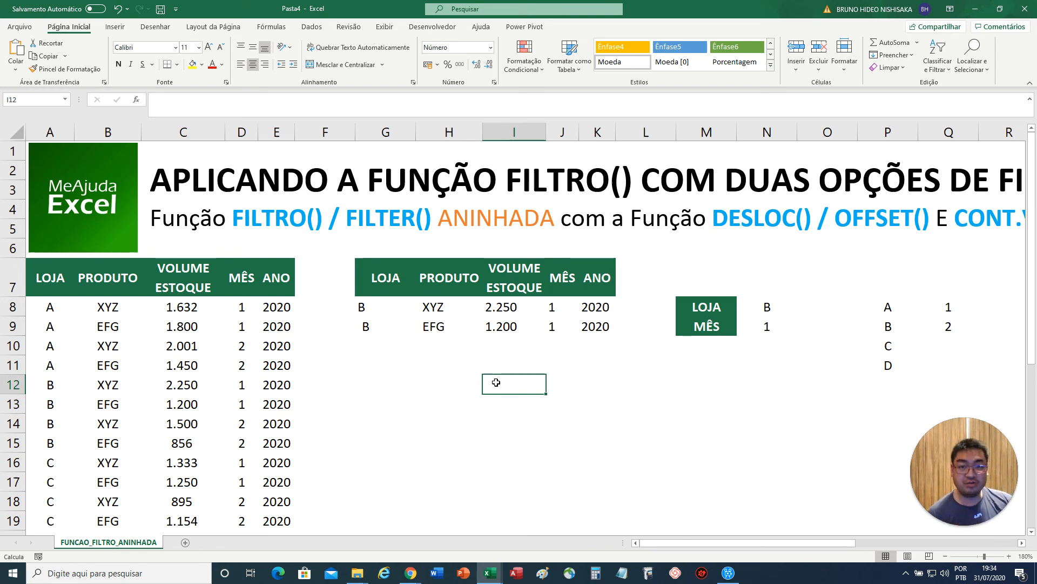
Review the complete nested formula in G8 without editing it.
left_click(354, 309)
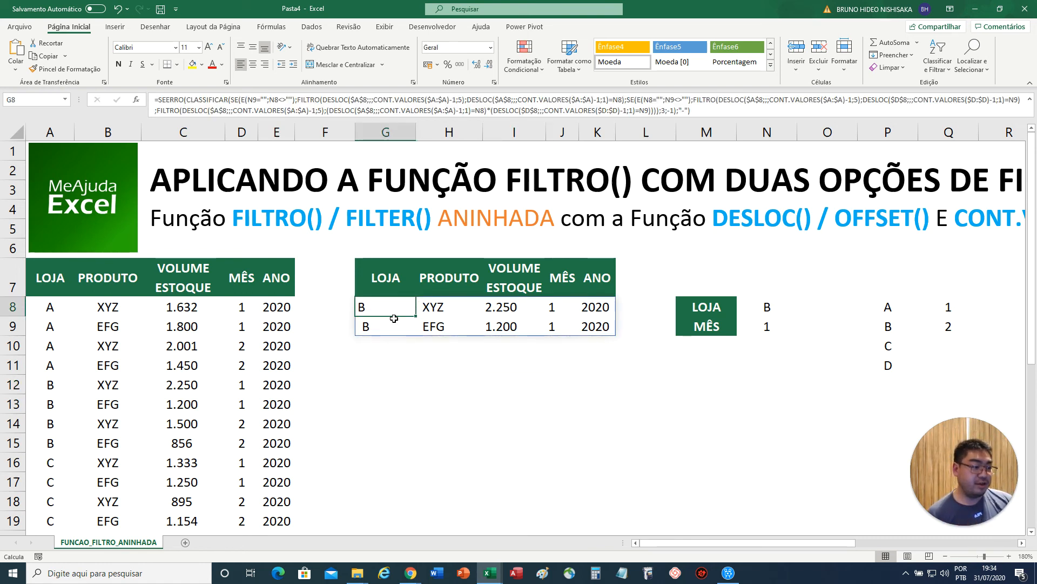
left_click(699, 115)
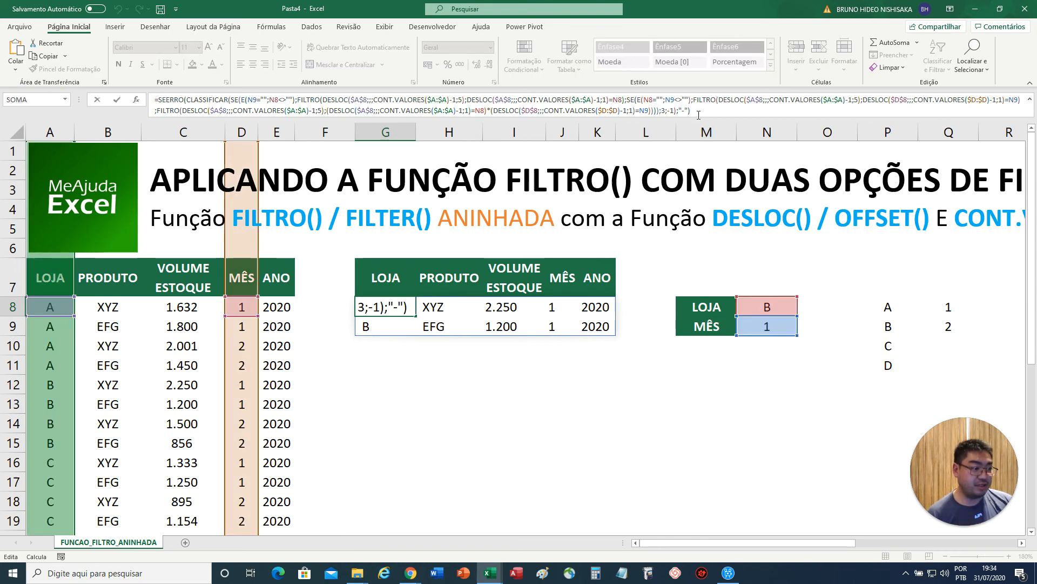
key("Escape")
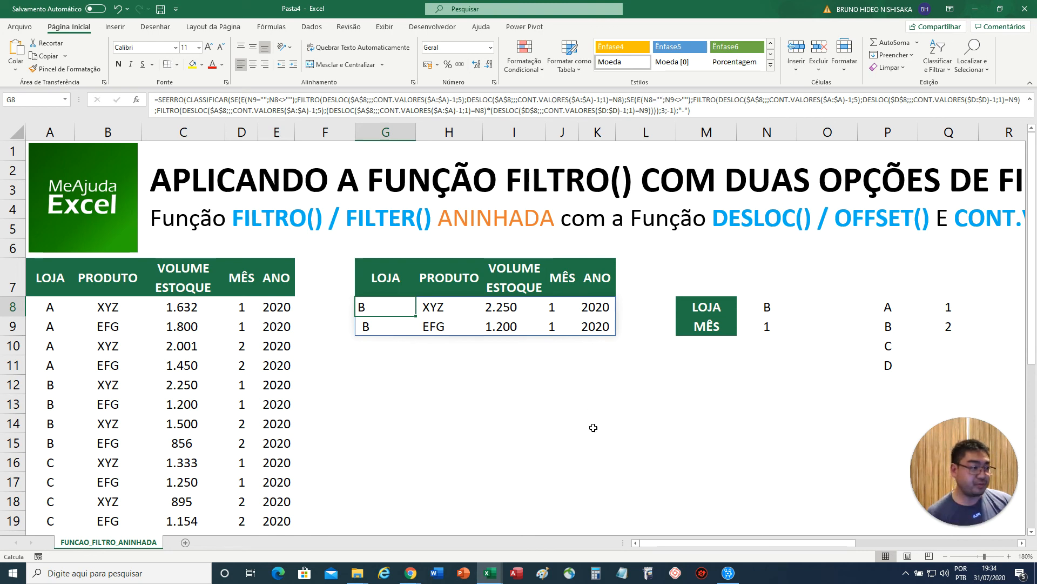
left_click(534, 371)
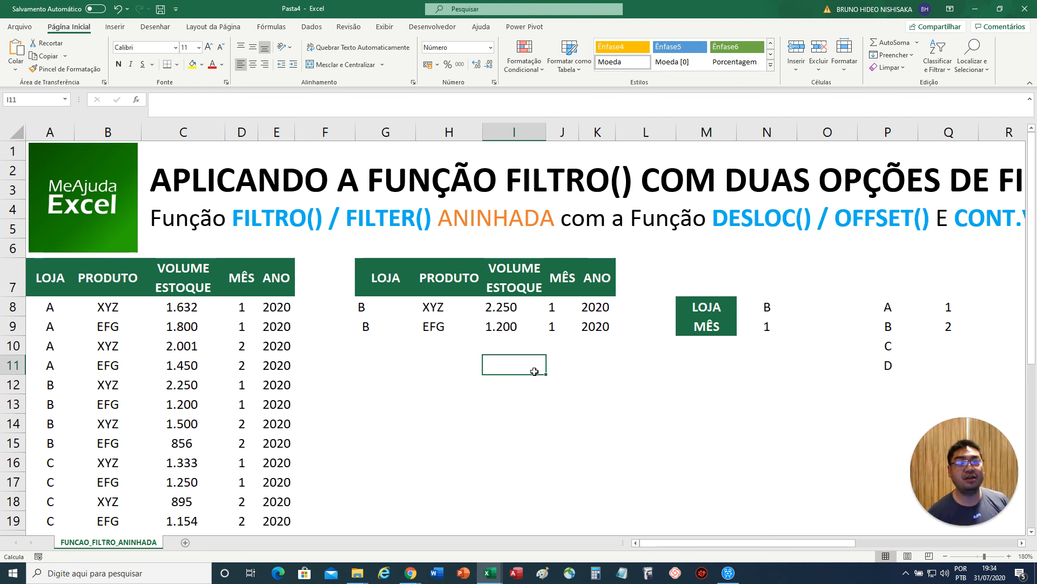
Switch to Chrome and view the Me Ajuda Excel app page on Fabapp and its Google Play listing.
mouse_move(411, 573)
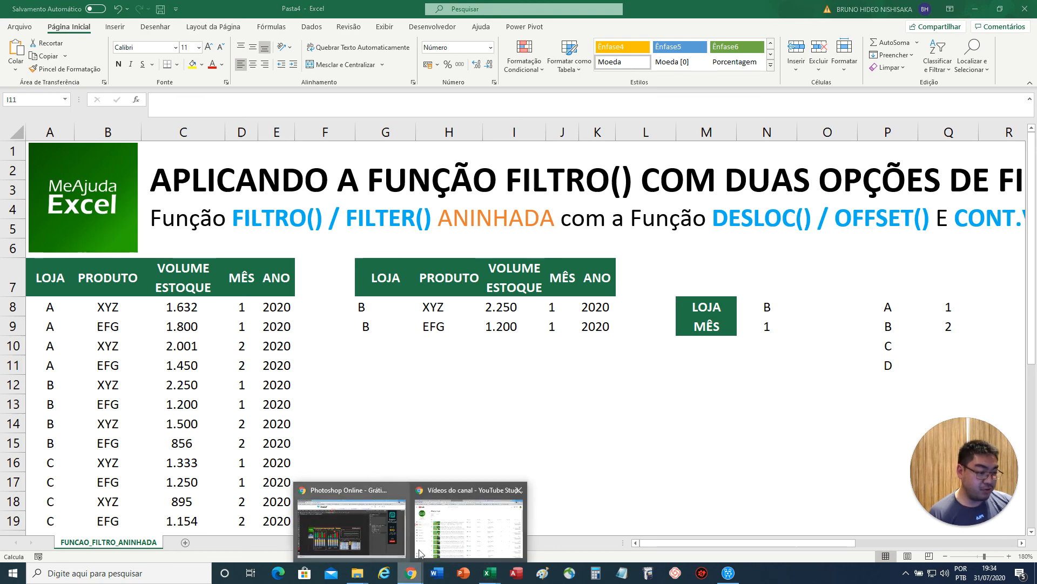
left_click(437, 549)
left_click(735, 8)
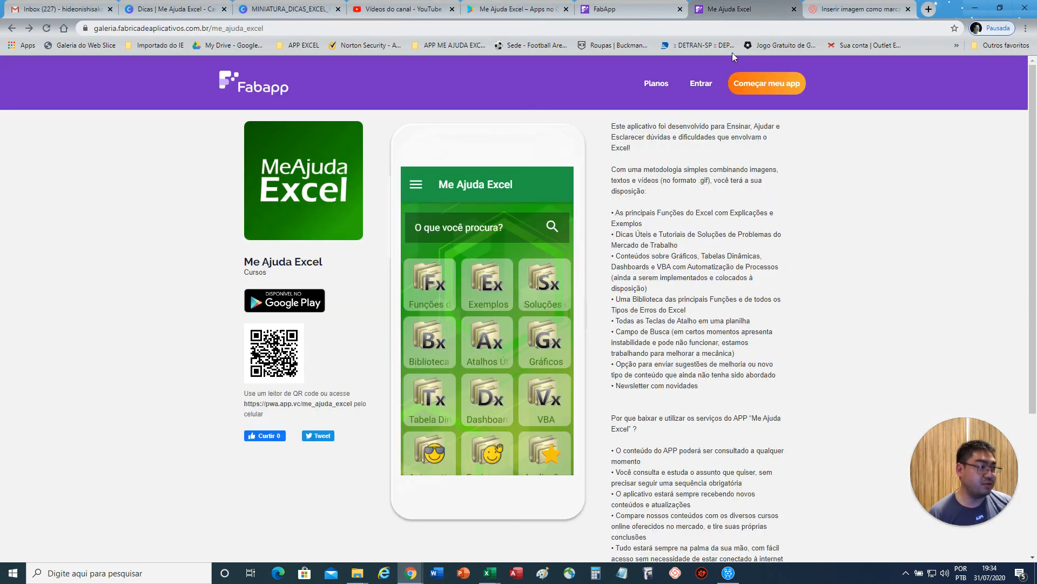
left_click(521, 9)
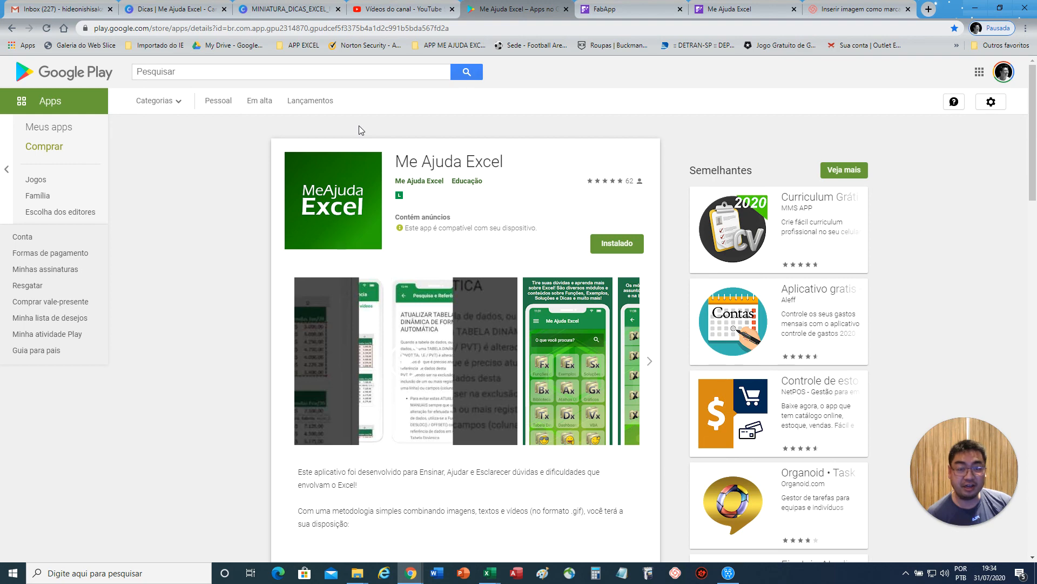
left_click(719, 11)
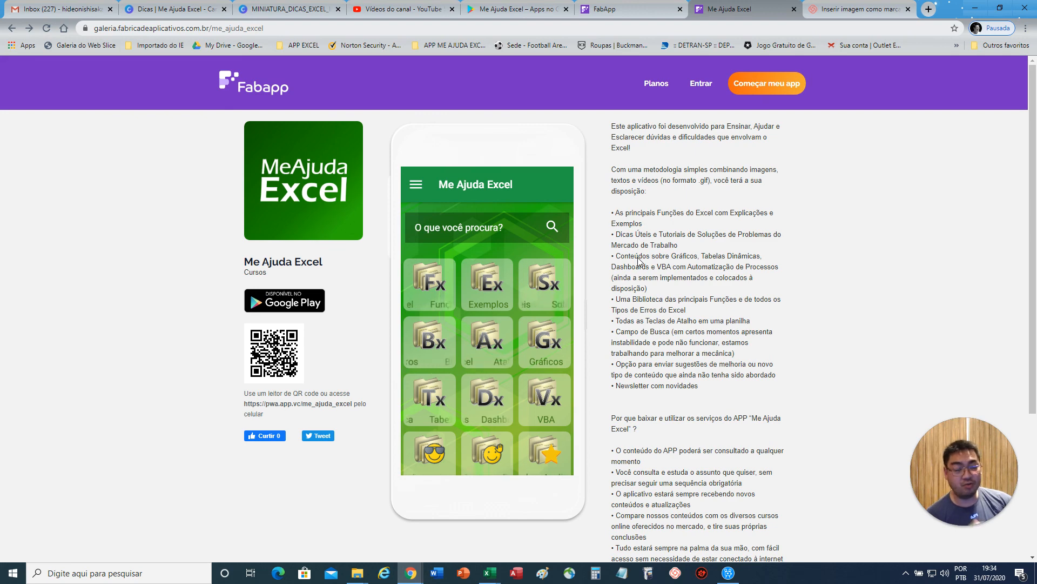
In the app preview, read the Pesquisa e Referência article on why PROCV gives errors, and return to the article list.
left_click(542, 292)
left_click(509, 296)
left_click(513, 323)
scroll(516, 326, "down", 5)
scroll(514, 324, "down", 5)
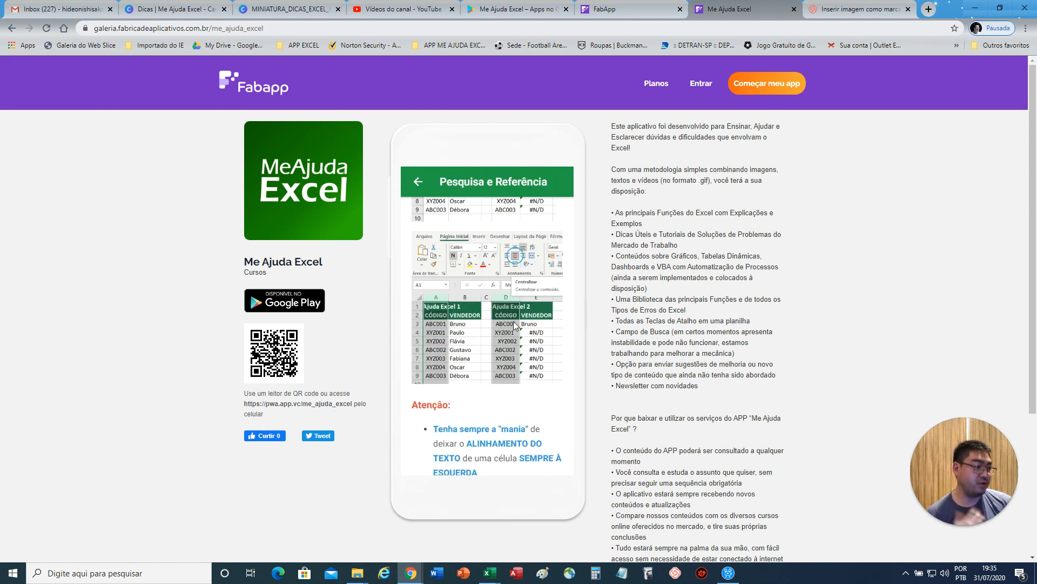
scroll(514, 325, "down", 3)
scroll(514, 325, "down", 10)
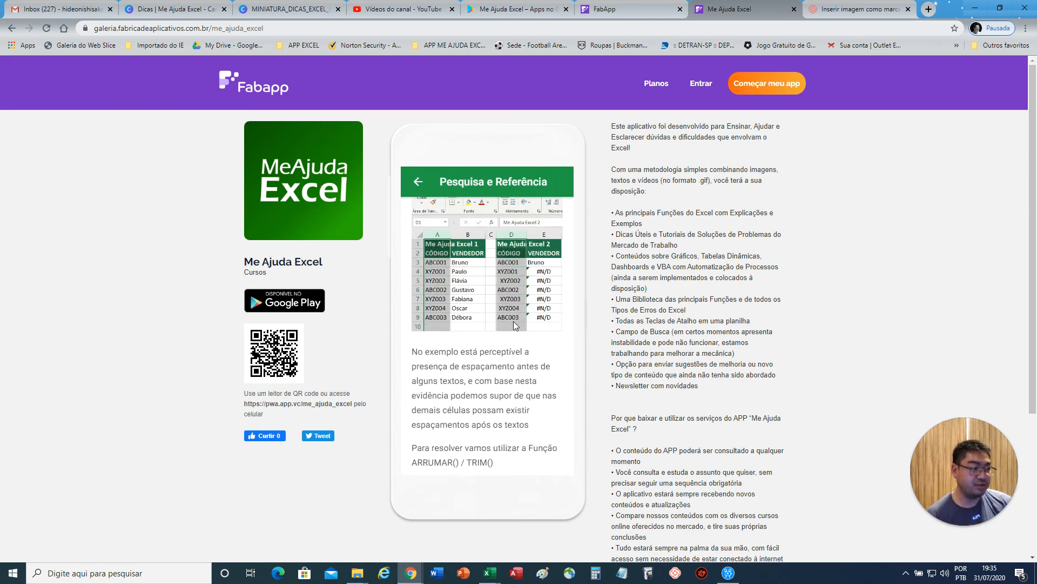
left_click(419, 183)
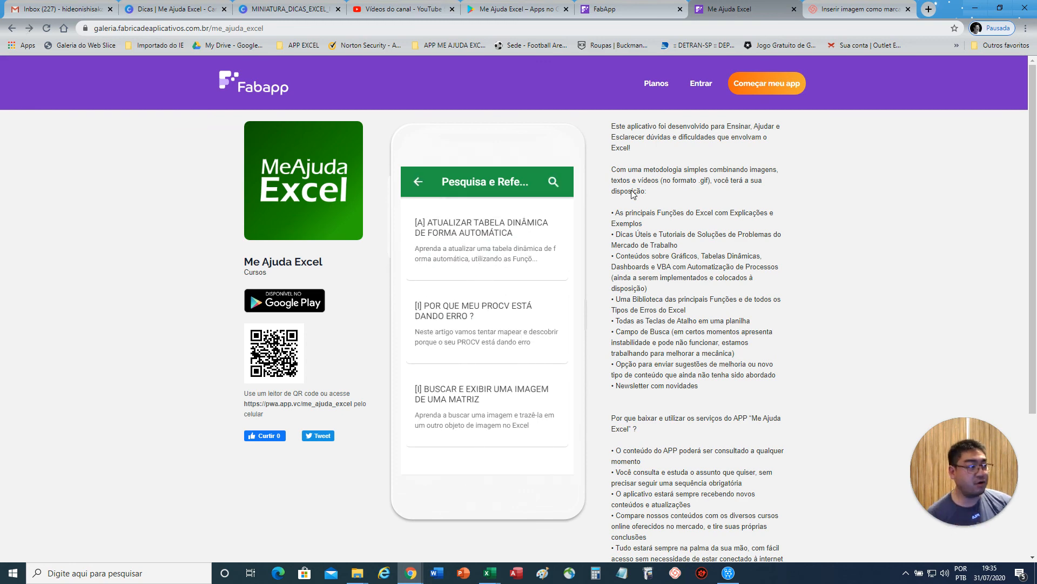
Look through the channel's video list in YouTube Studio and return to the Me Ajuda Excel page on Fabapp.
left_click(399, 11)
scroll(377, 281, "down", 5)
scroll(376, 281, "up", 5)
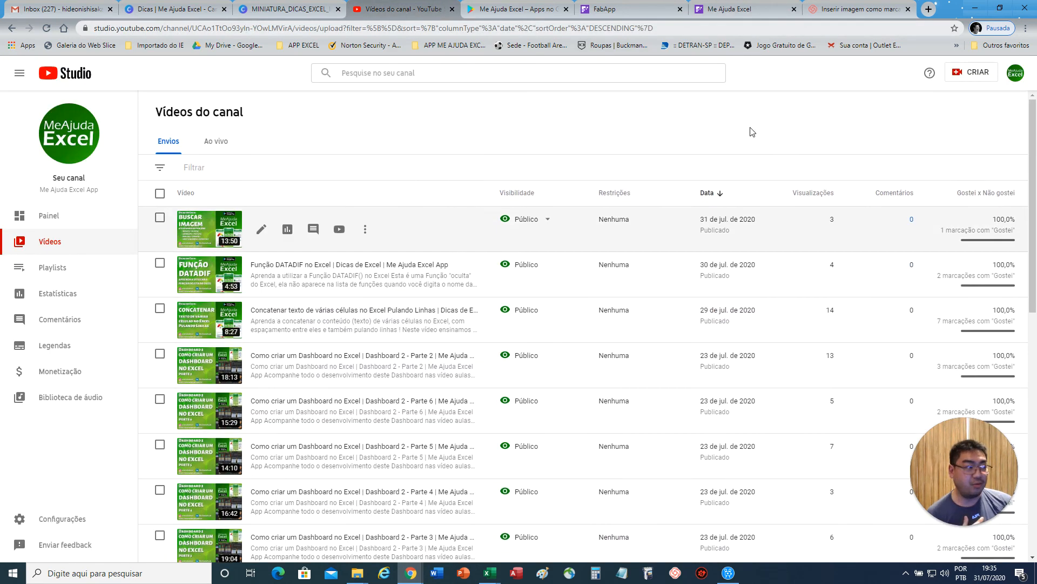
left_click(743, 9)
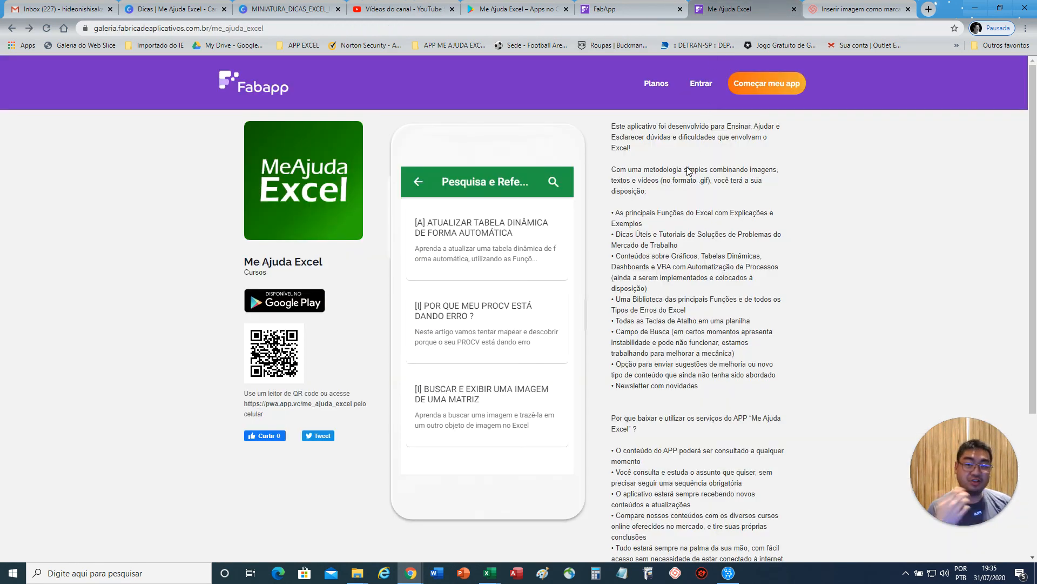